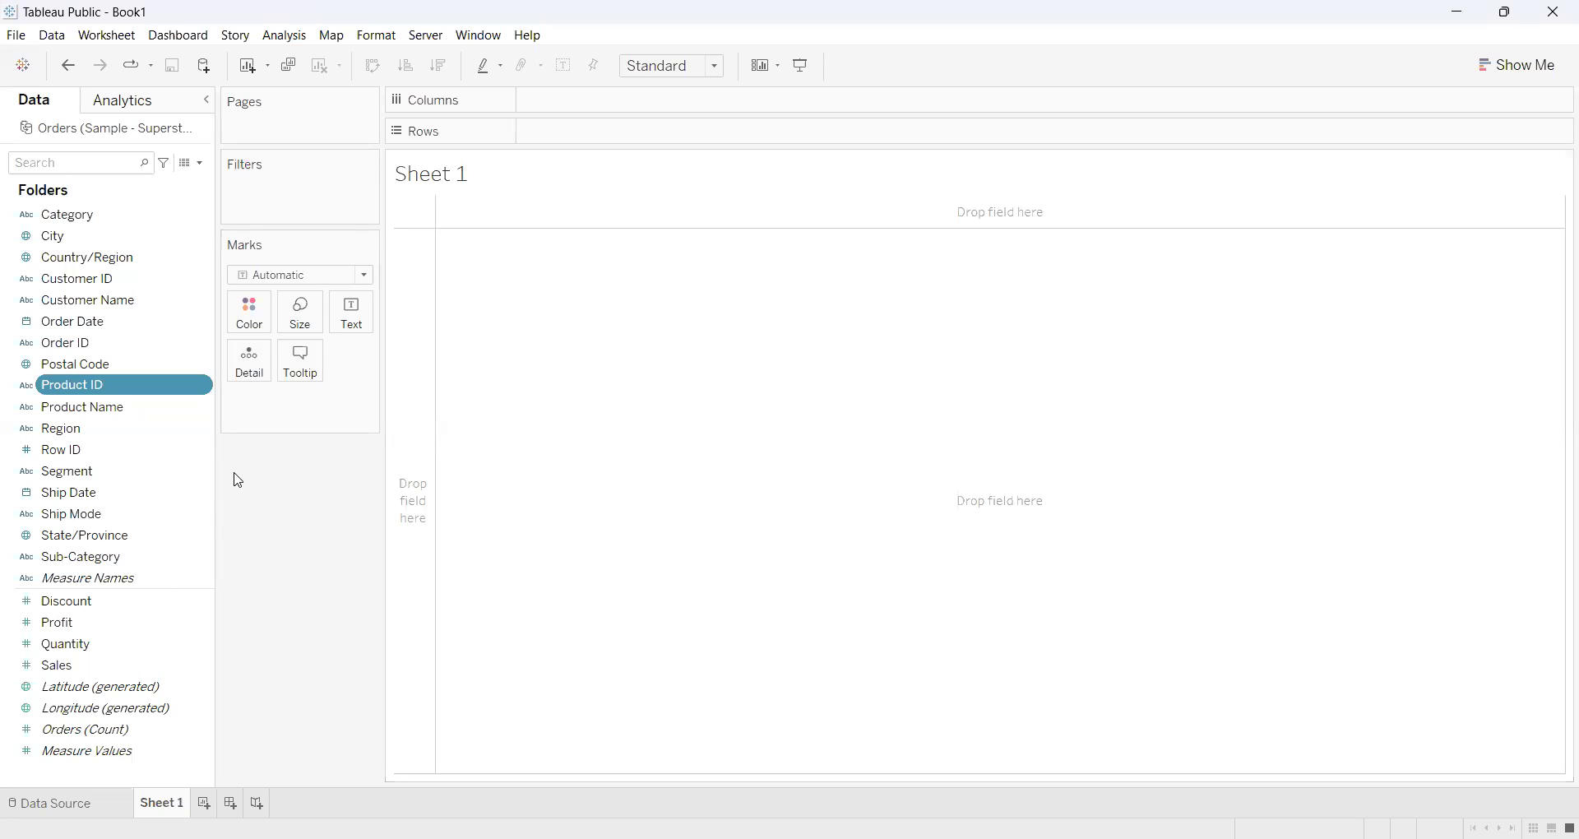
- Group the fields in the data pane by data source table
click(200, 559)
click(202, 563)
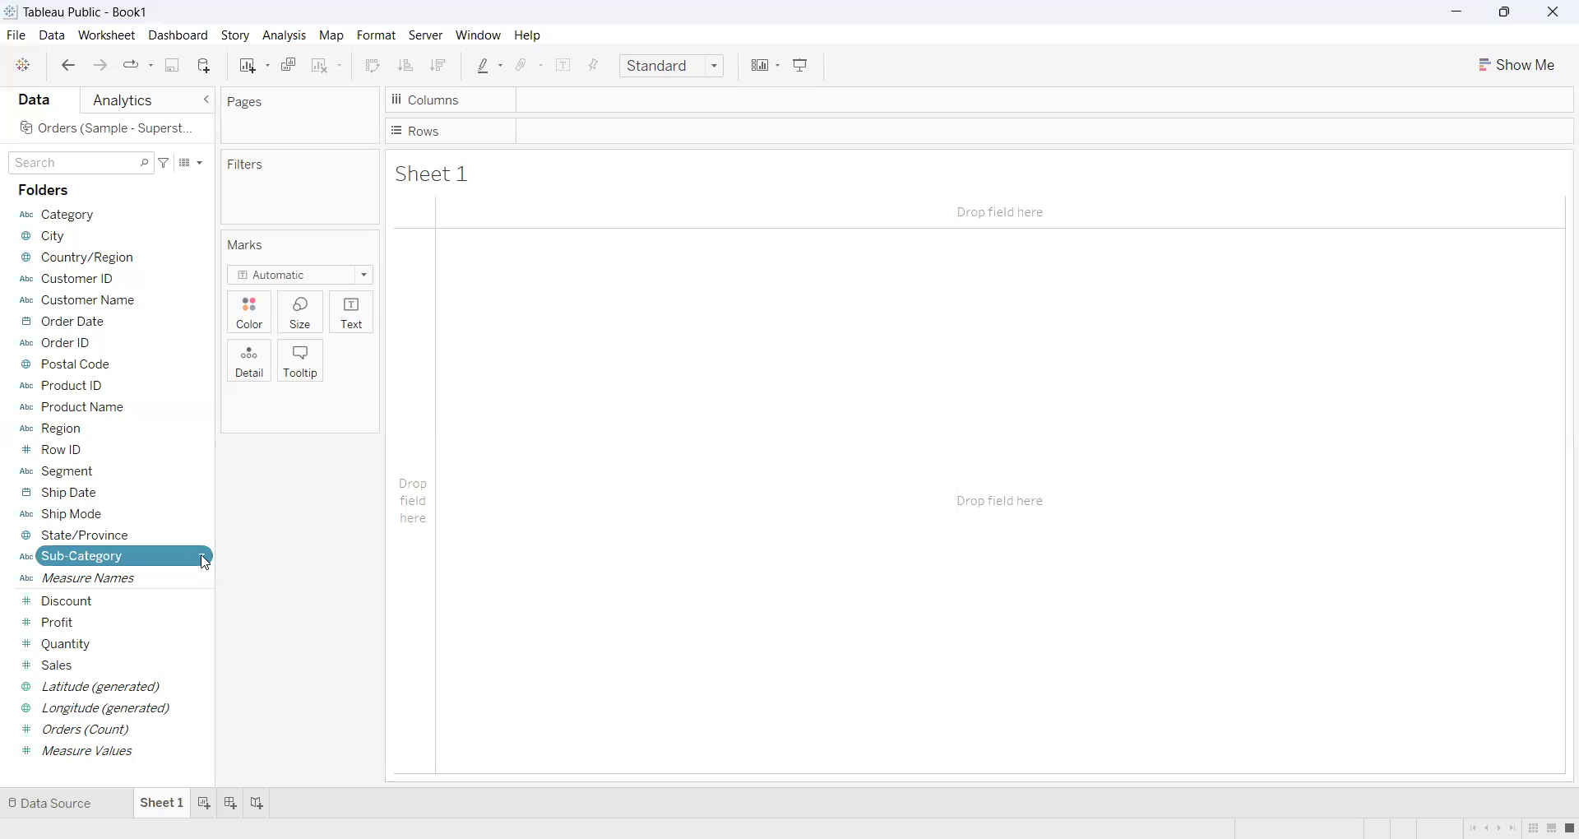
click(205, 563)
mouse_move(303, 485)
mouse_move(355, 461)
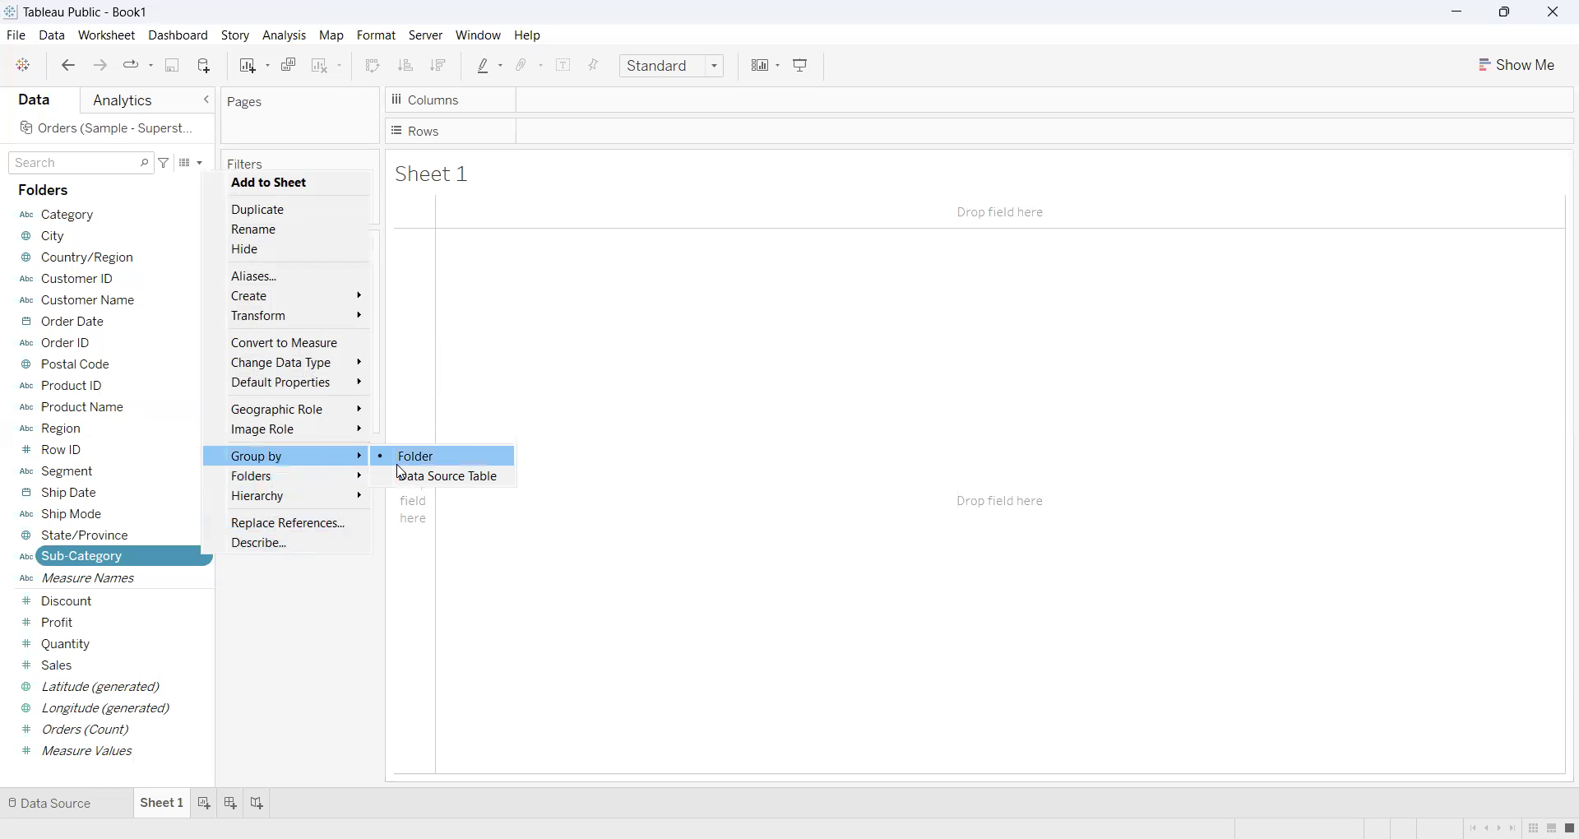
click(405, 479)
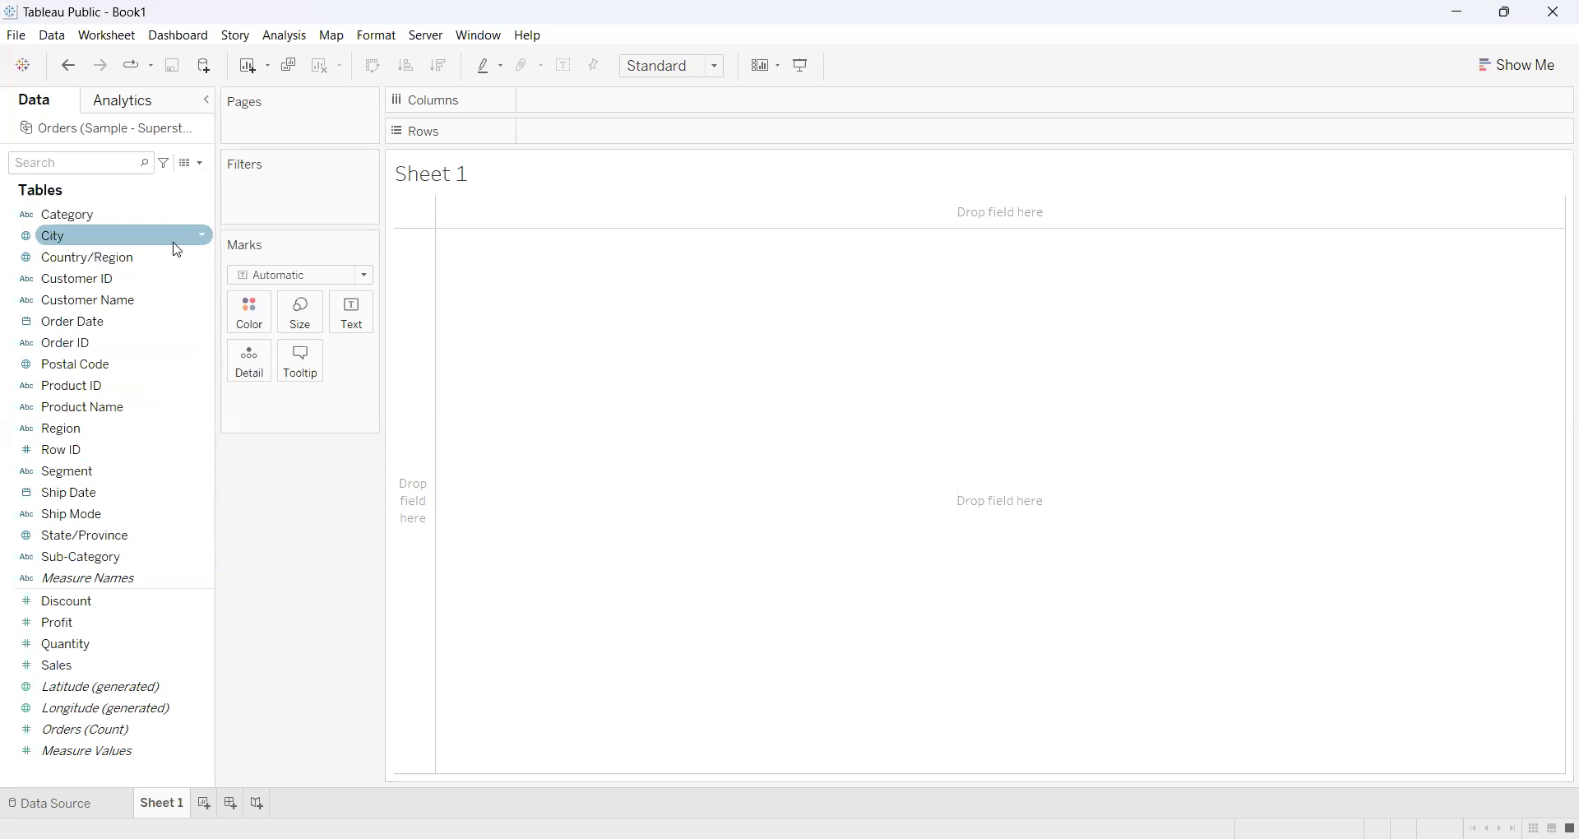
- Switch the data pane's field grouping to folders, starting from the Segment field
click(141, 477)
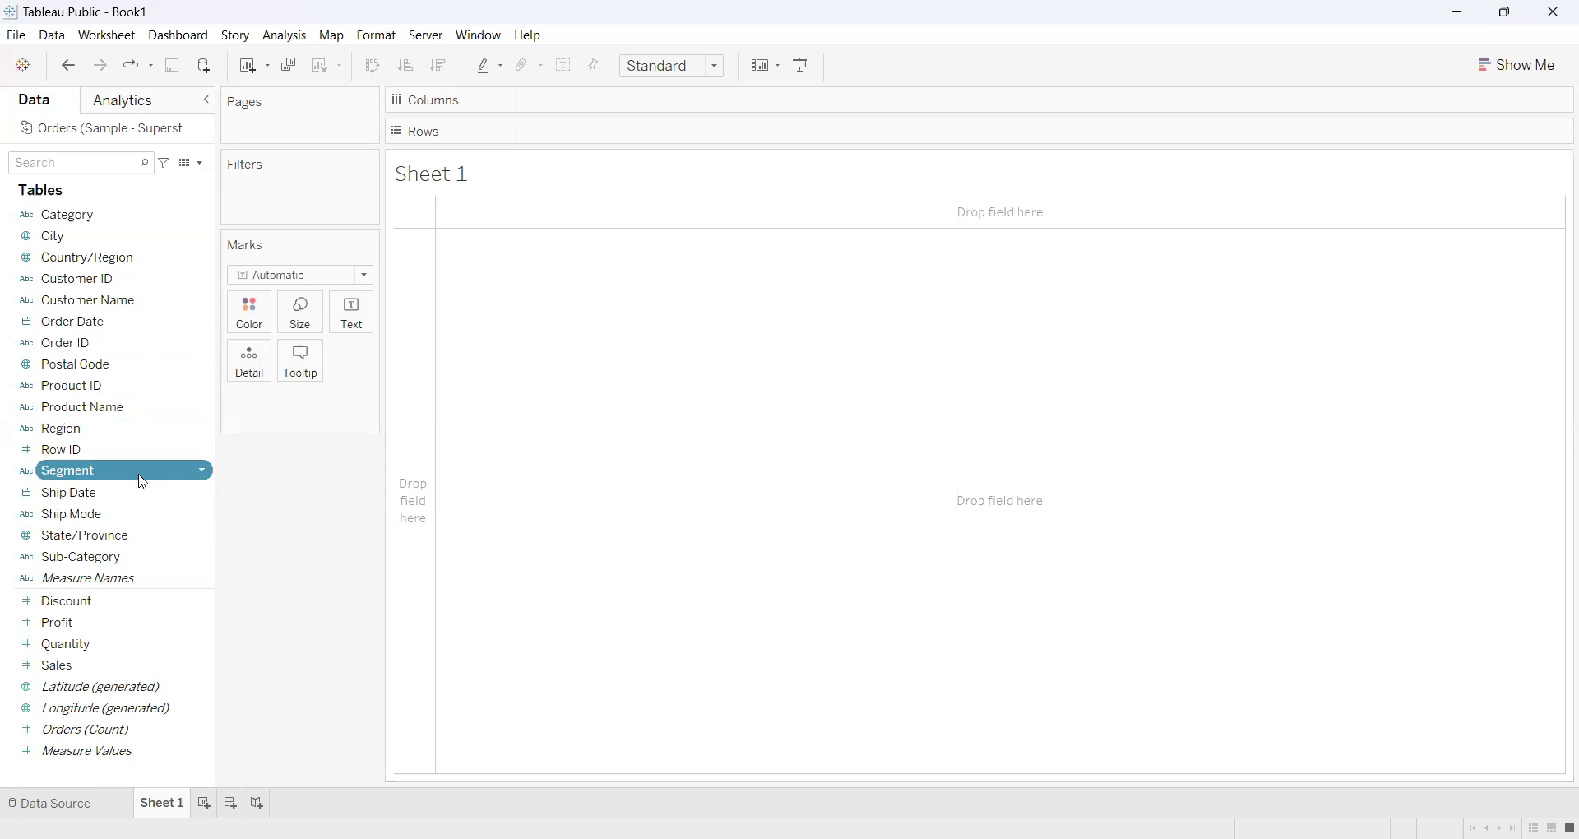
click(204, 474)
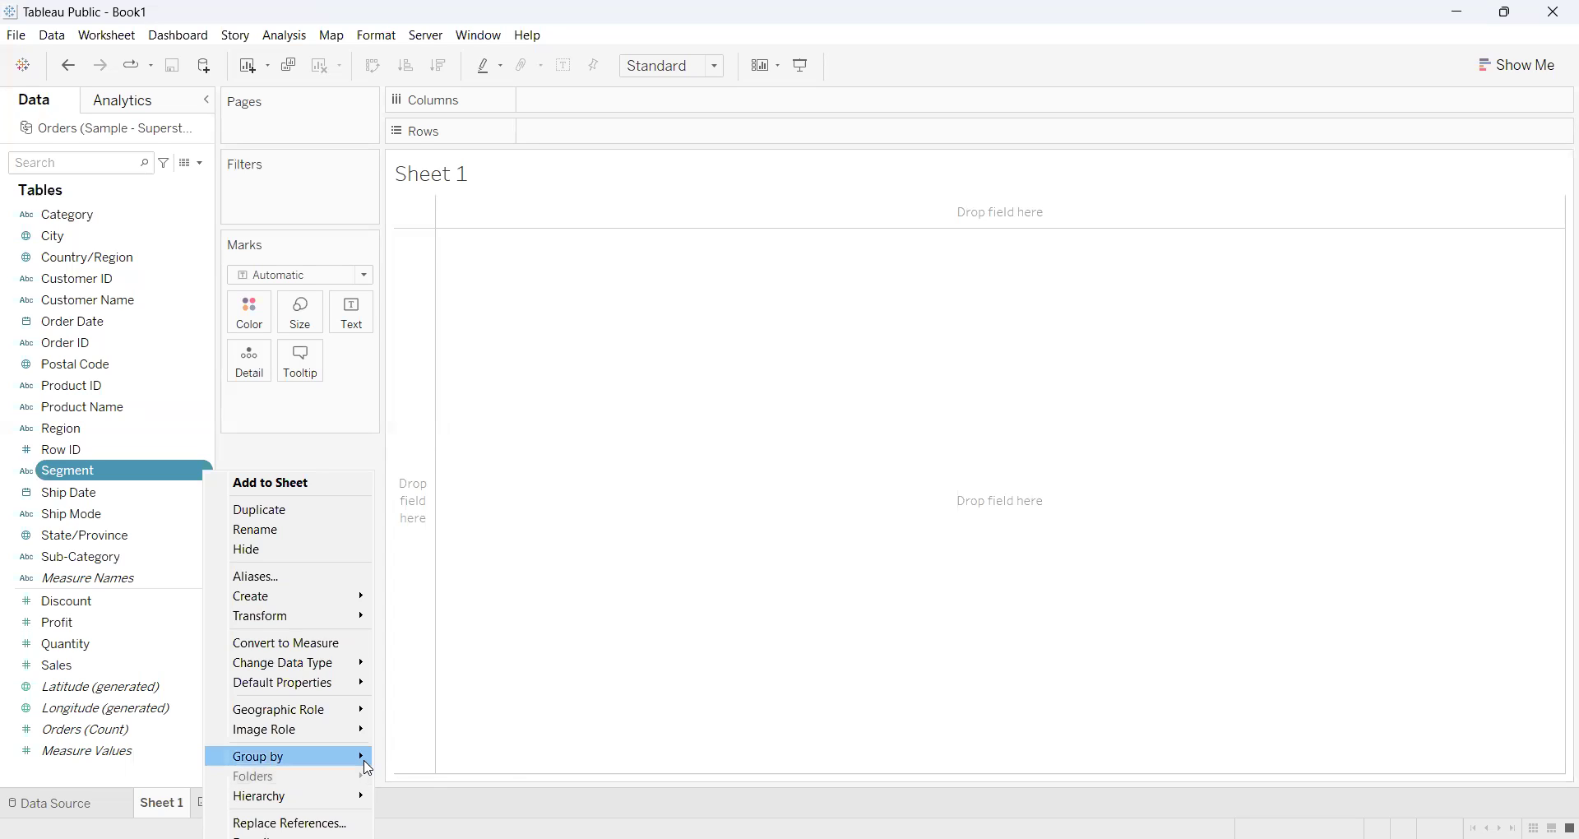
mouse_move(369, 769)
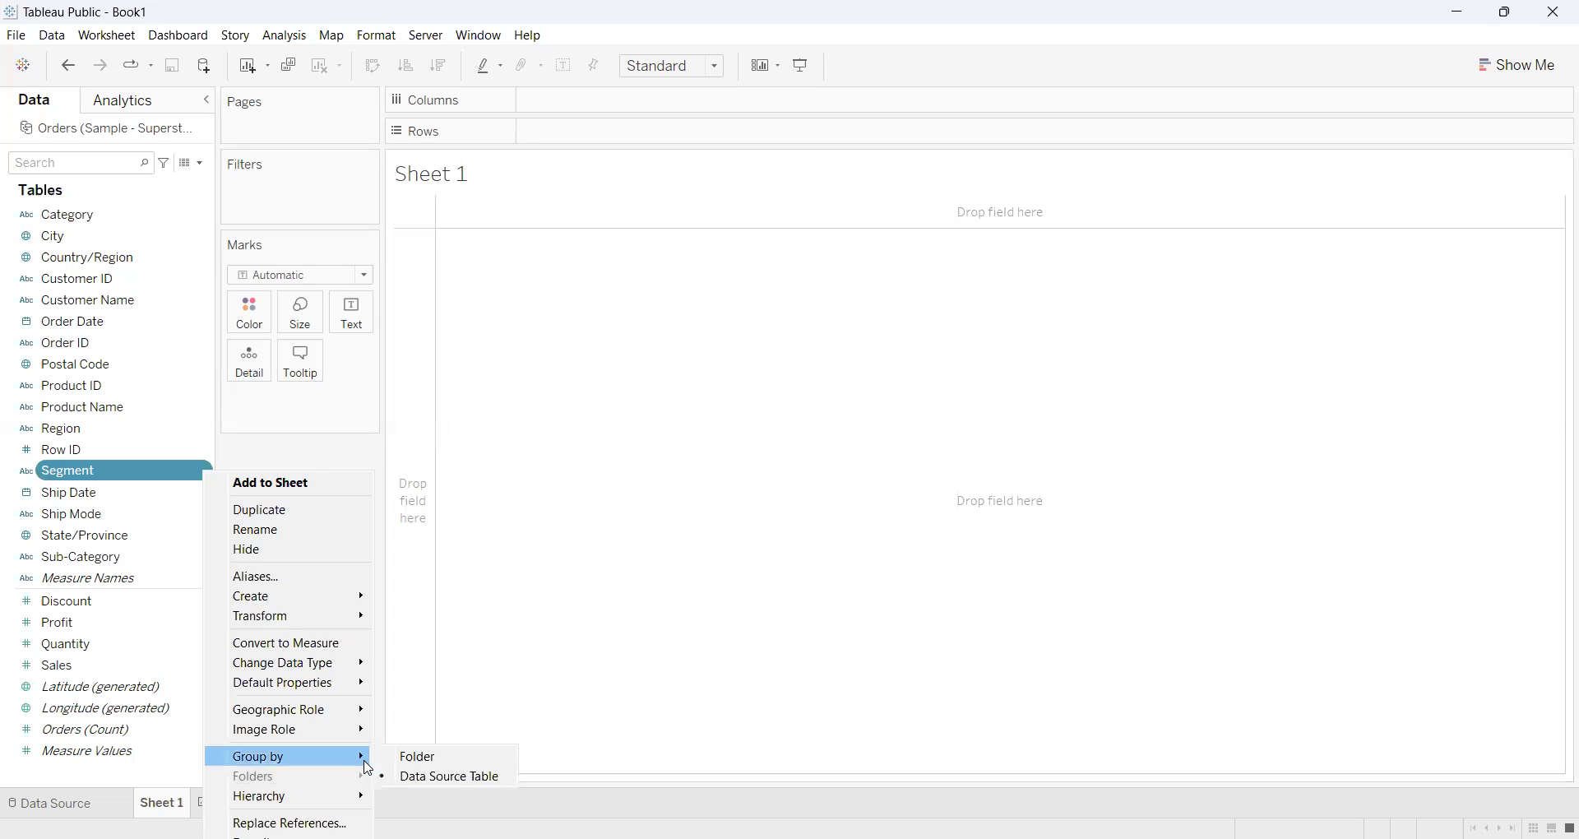
click(435, 765)
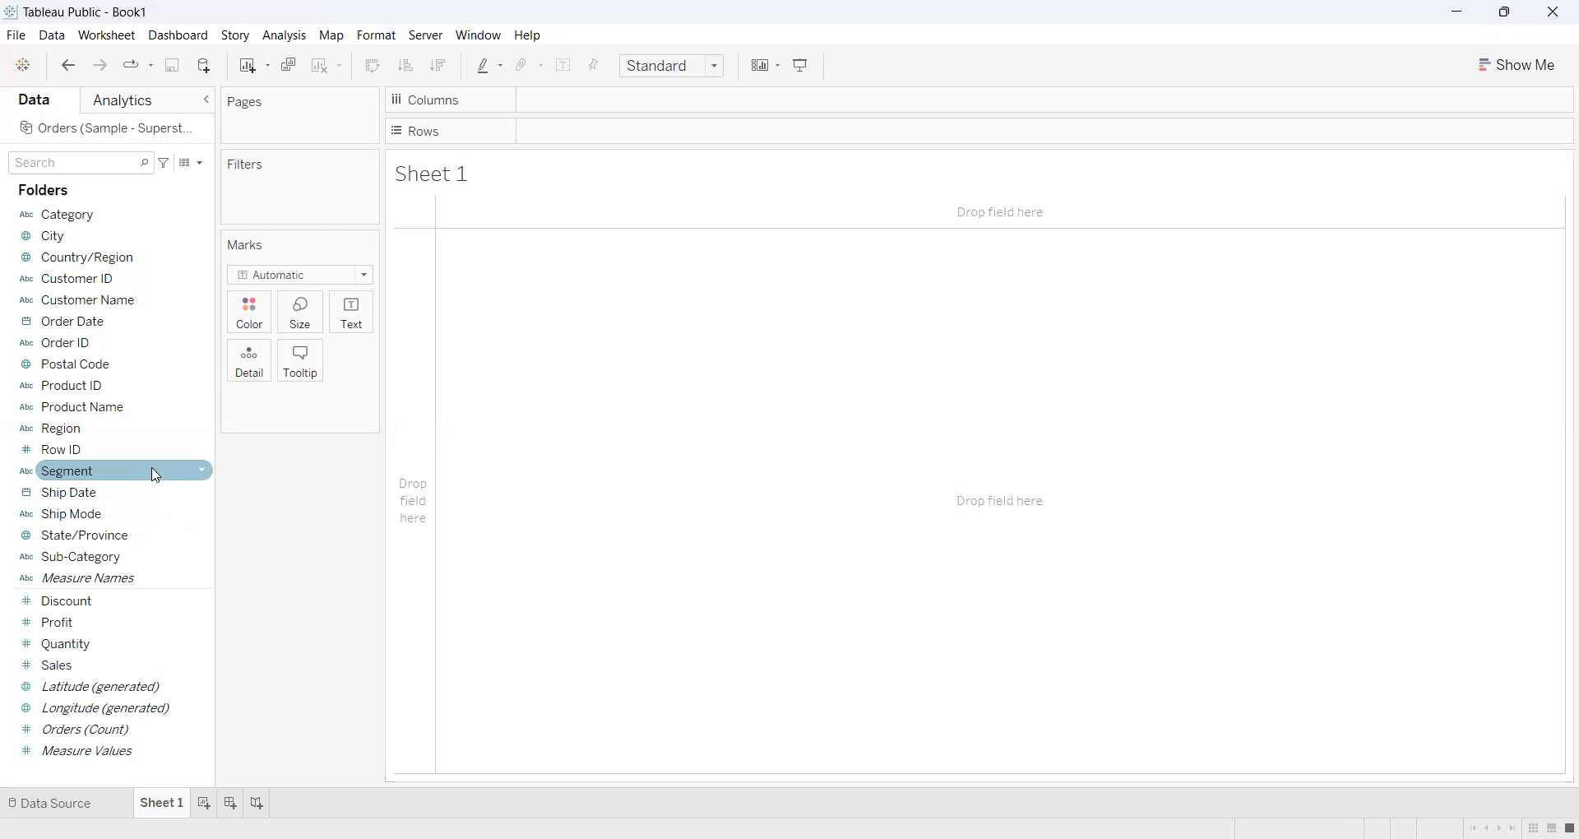
- Create a folder named ABC containing the Segment field
click(201, 470)
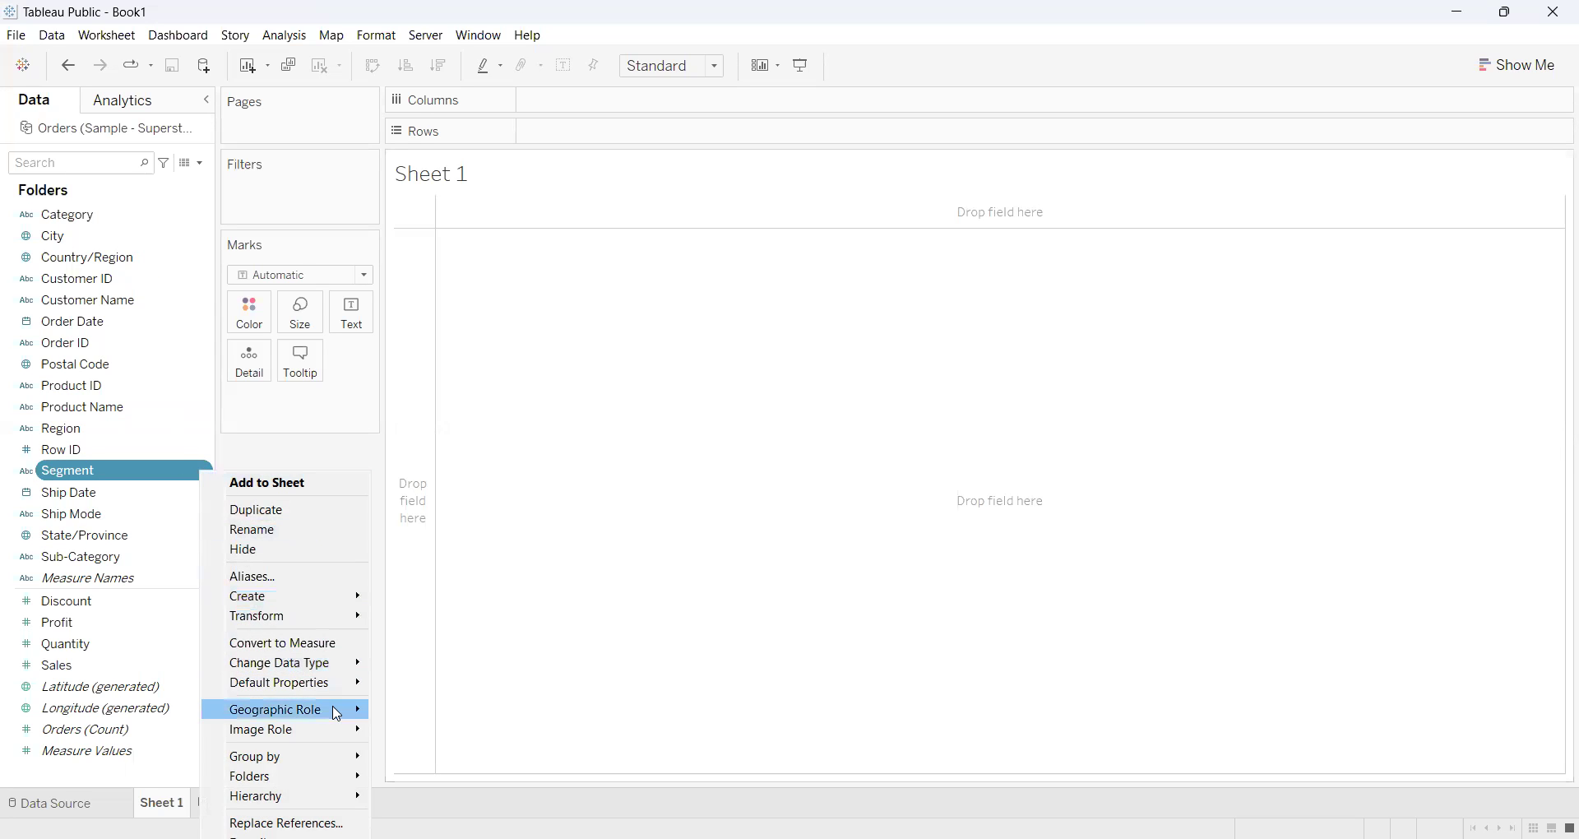
mouse_move(337, 714)
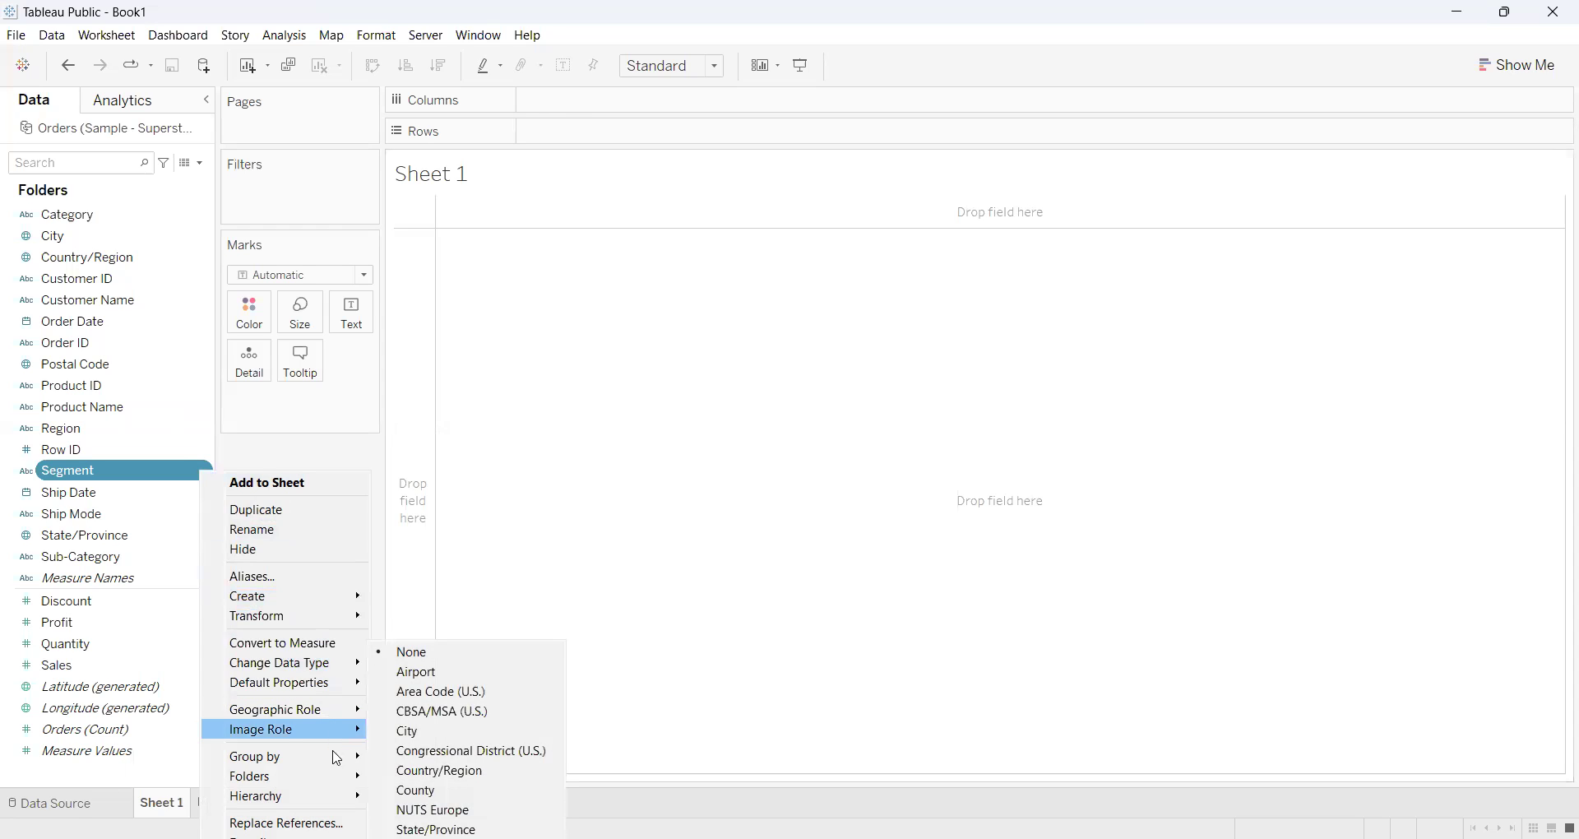
mouse_move(326, 781)
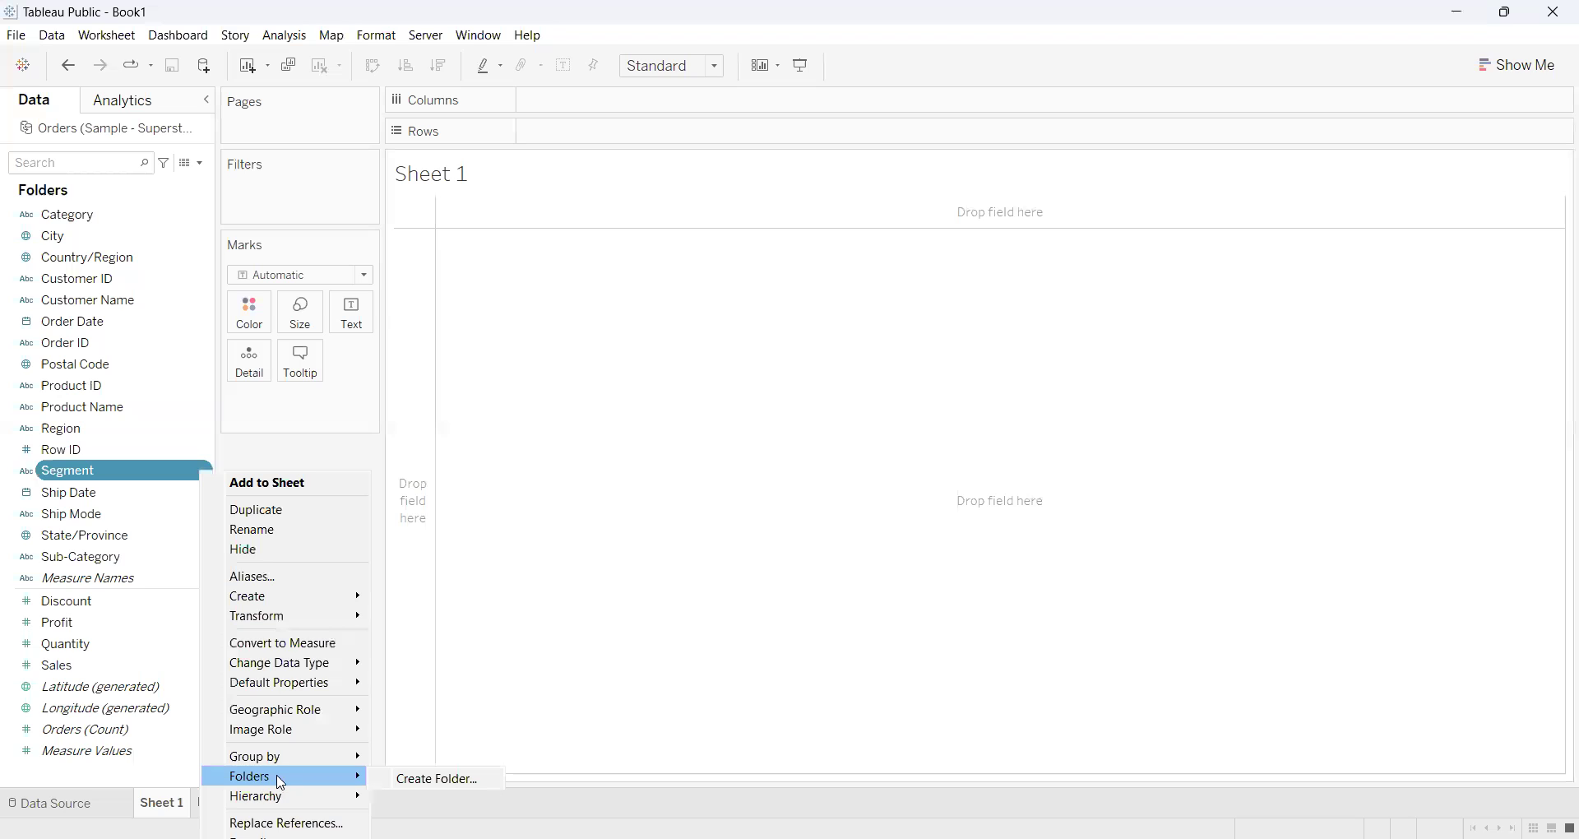
click(412, 781)
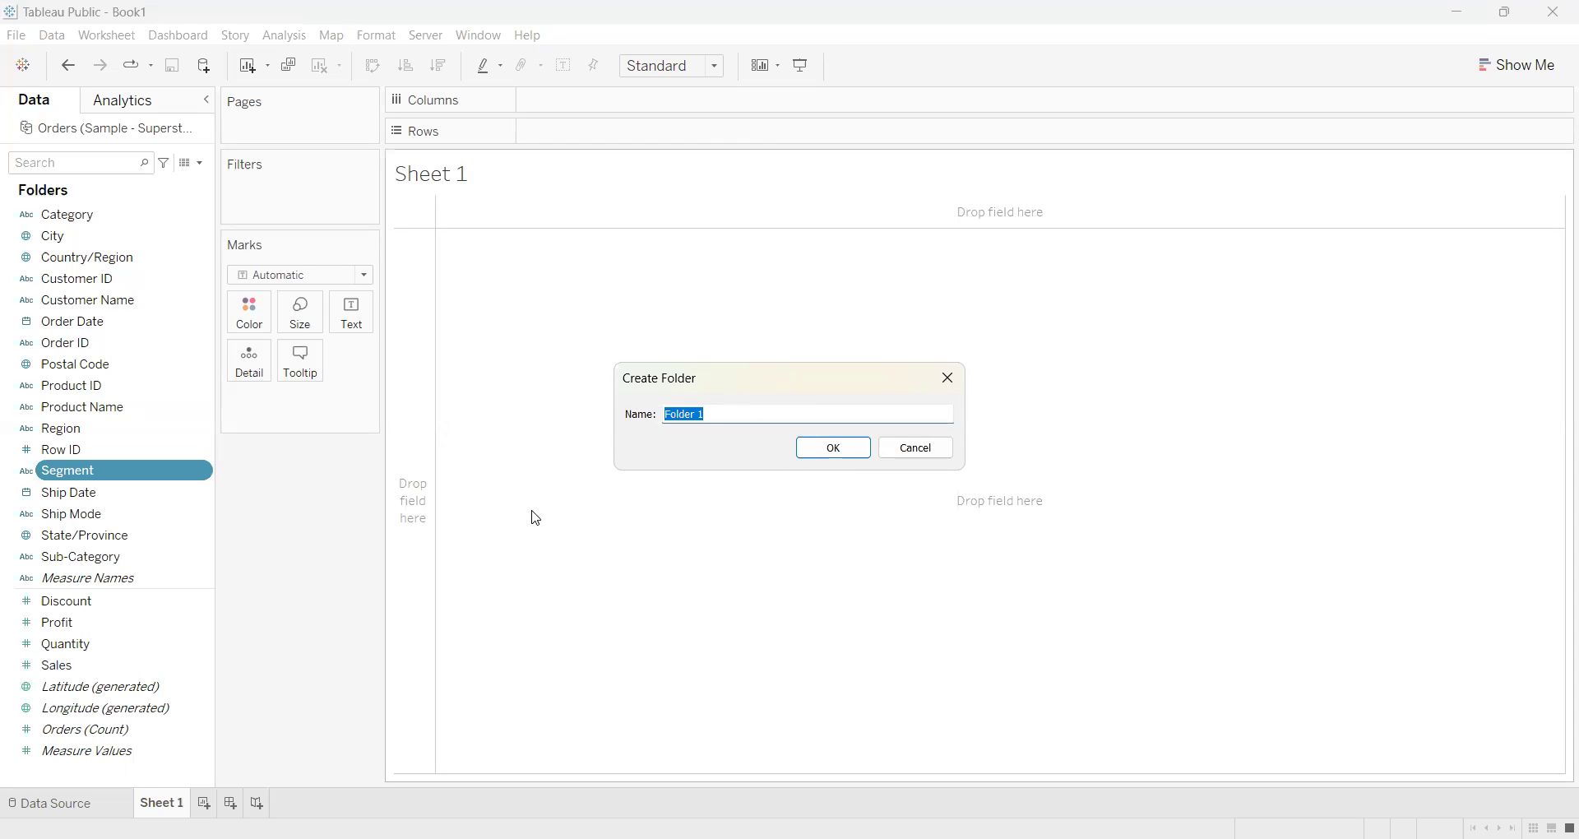
click(727, 417)
key(BackSpace)
key(BackSpace)
key(BackSpace)
key(BackSpace)
key(BackSpace)
key(BackSpace)
key(BackSpace)
click(832, 450)
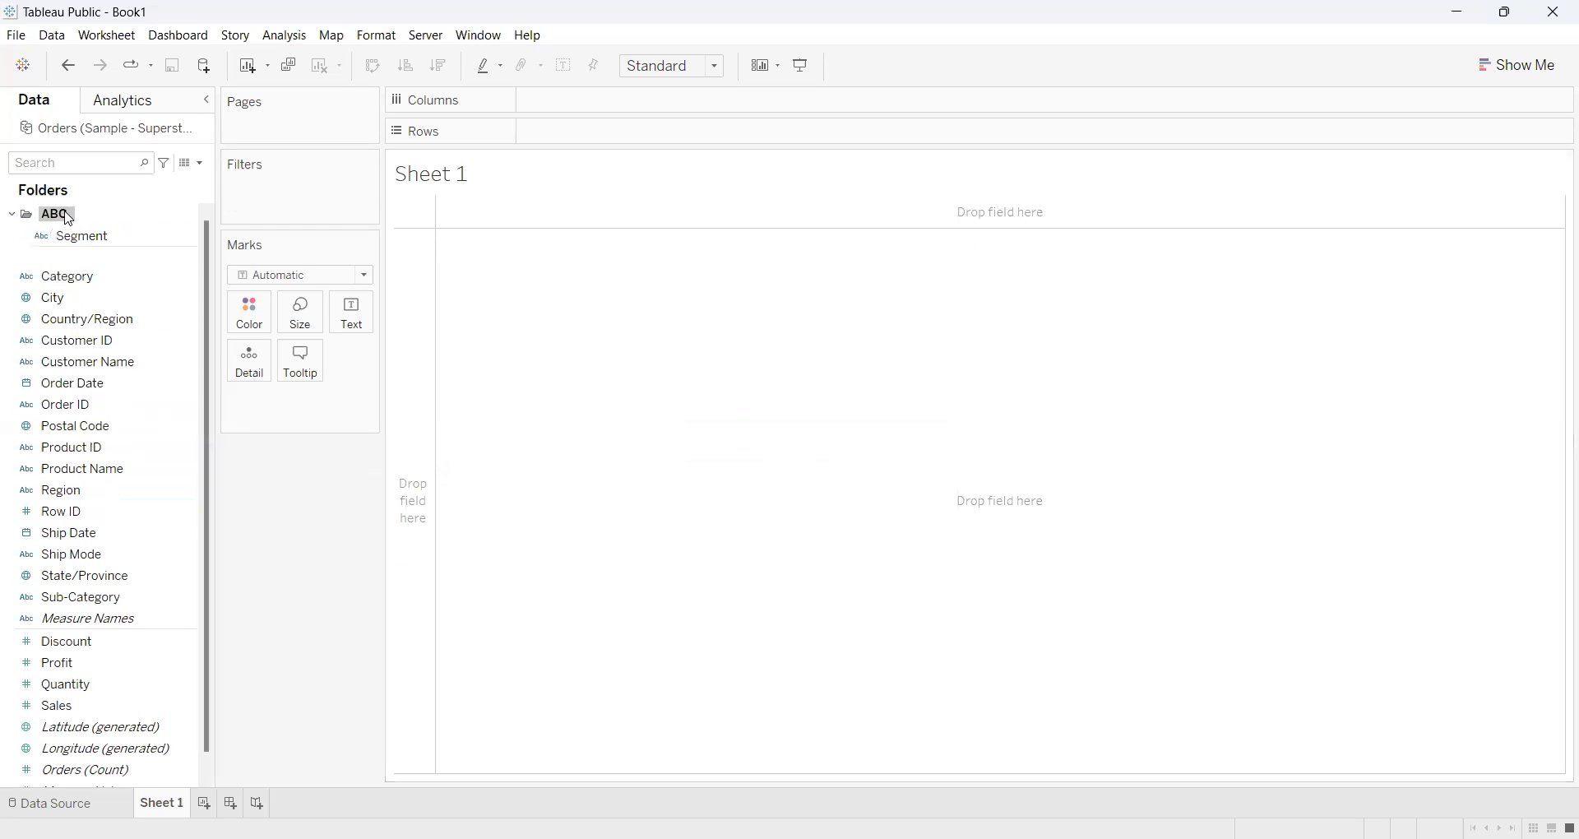
click(78, 238)
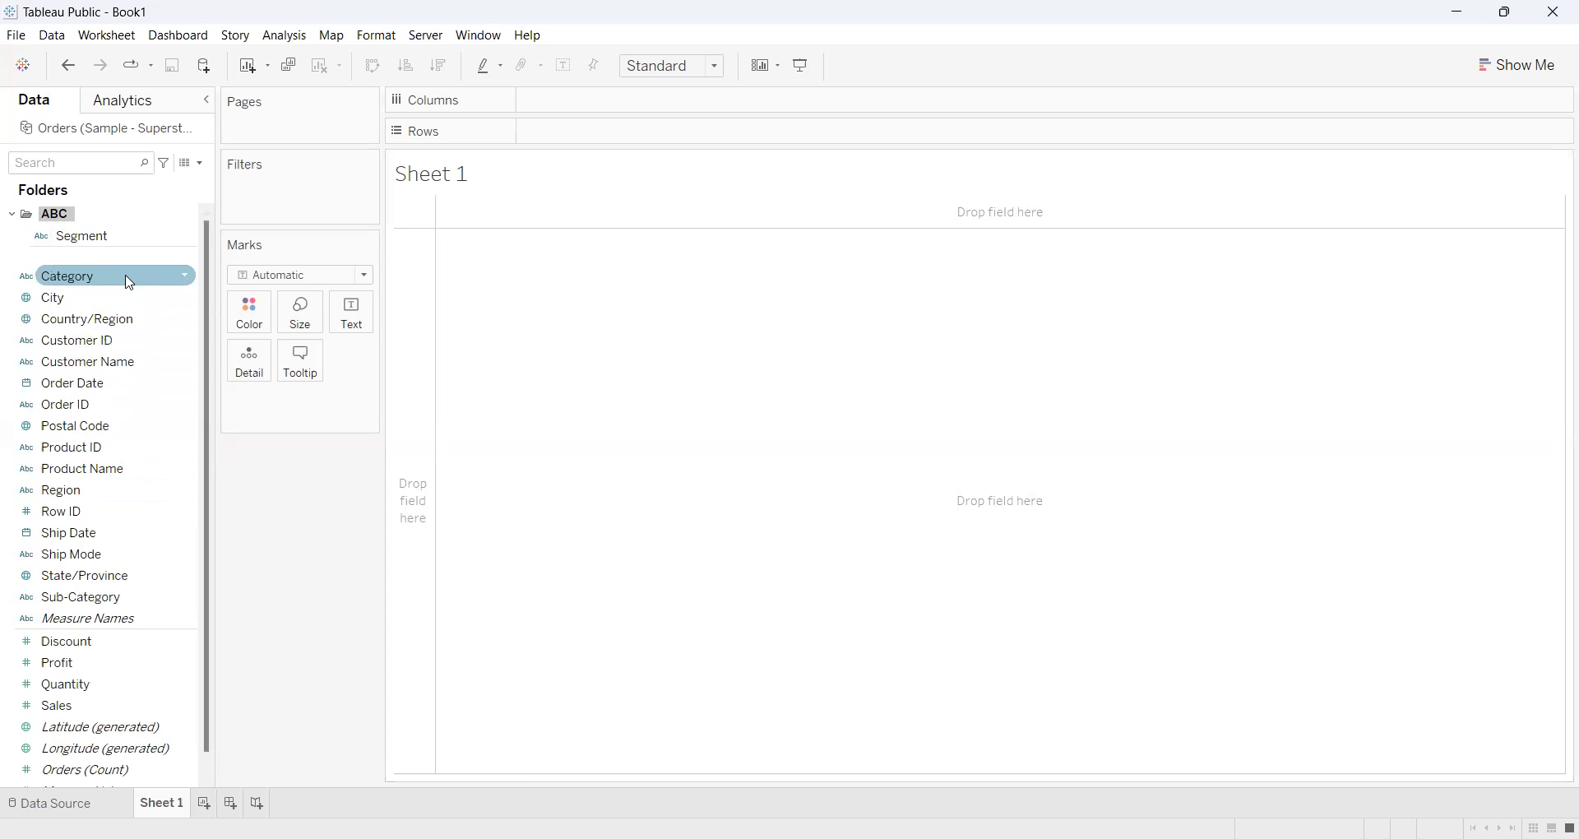
- Add the Category and Sub-Category fields to the ABC folder
click(188, 282)
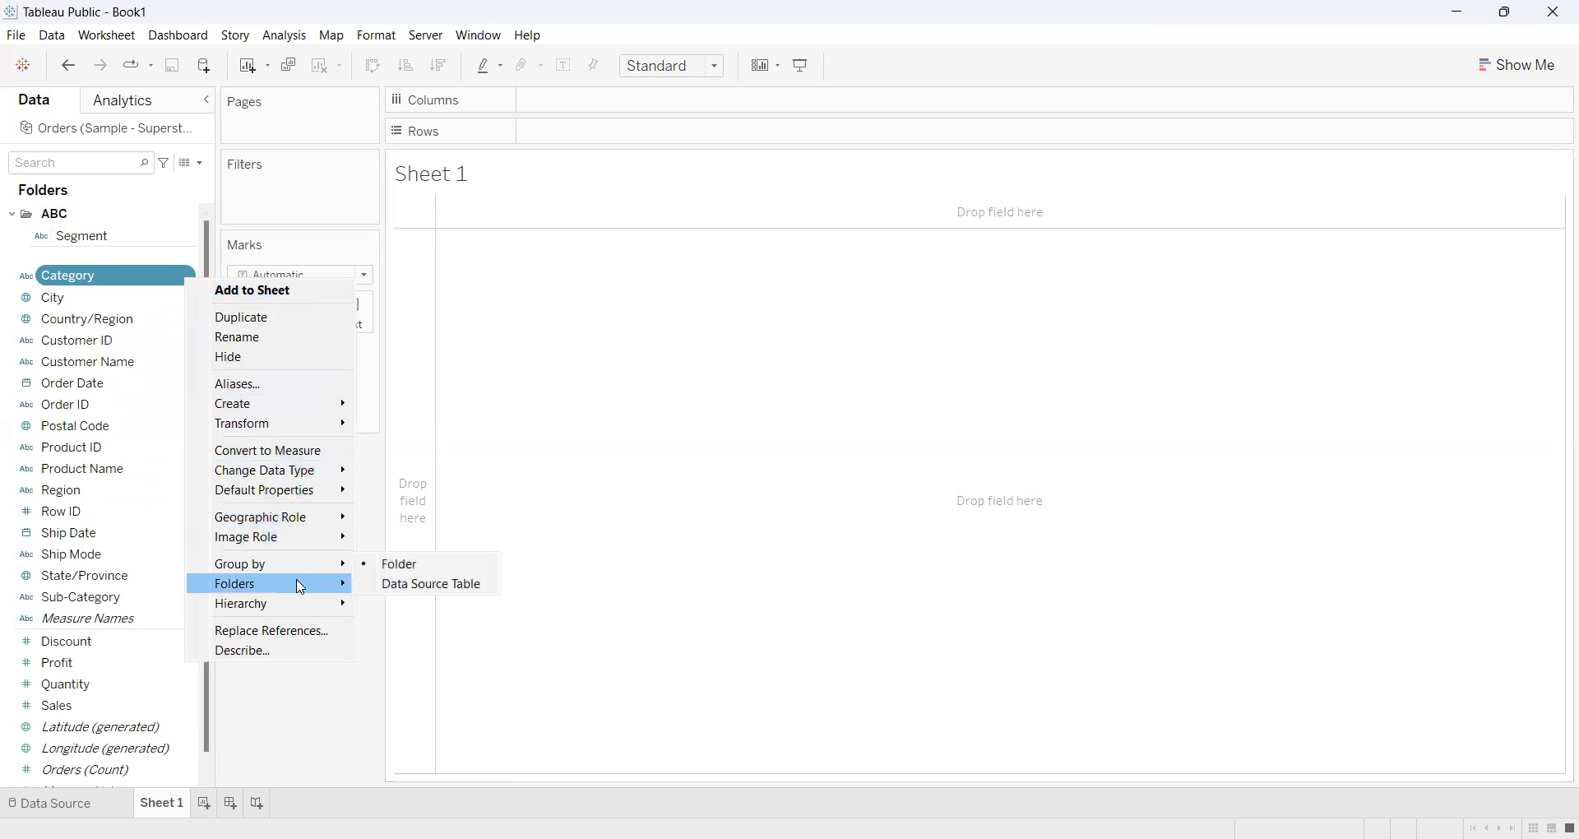
mouse_move(301, 587)
mouse_move(484, 585)
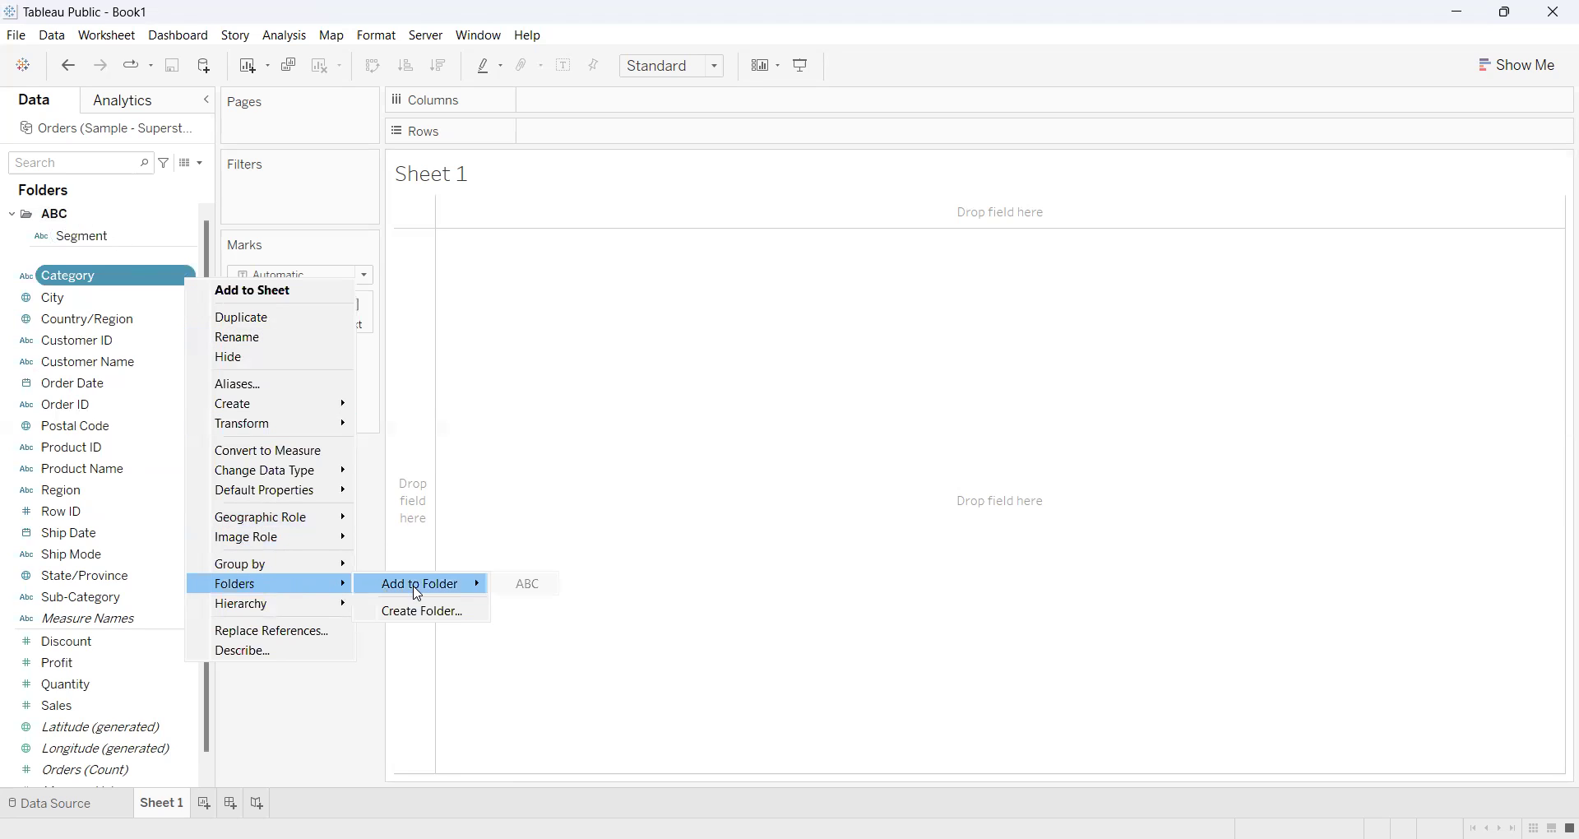
click(532, 592)
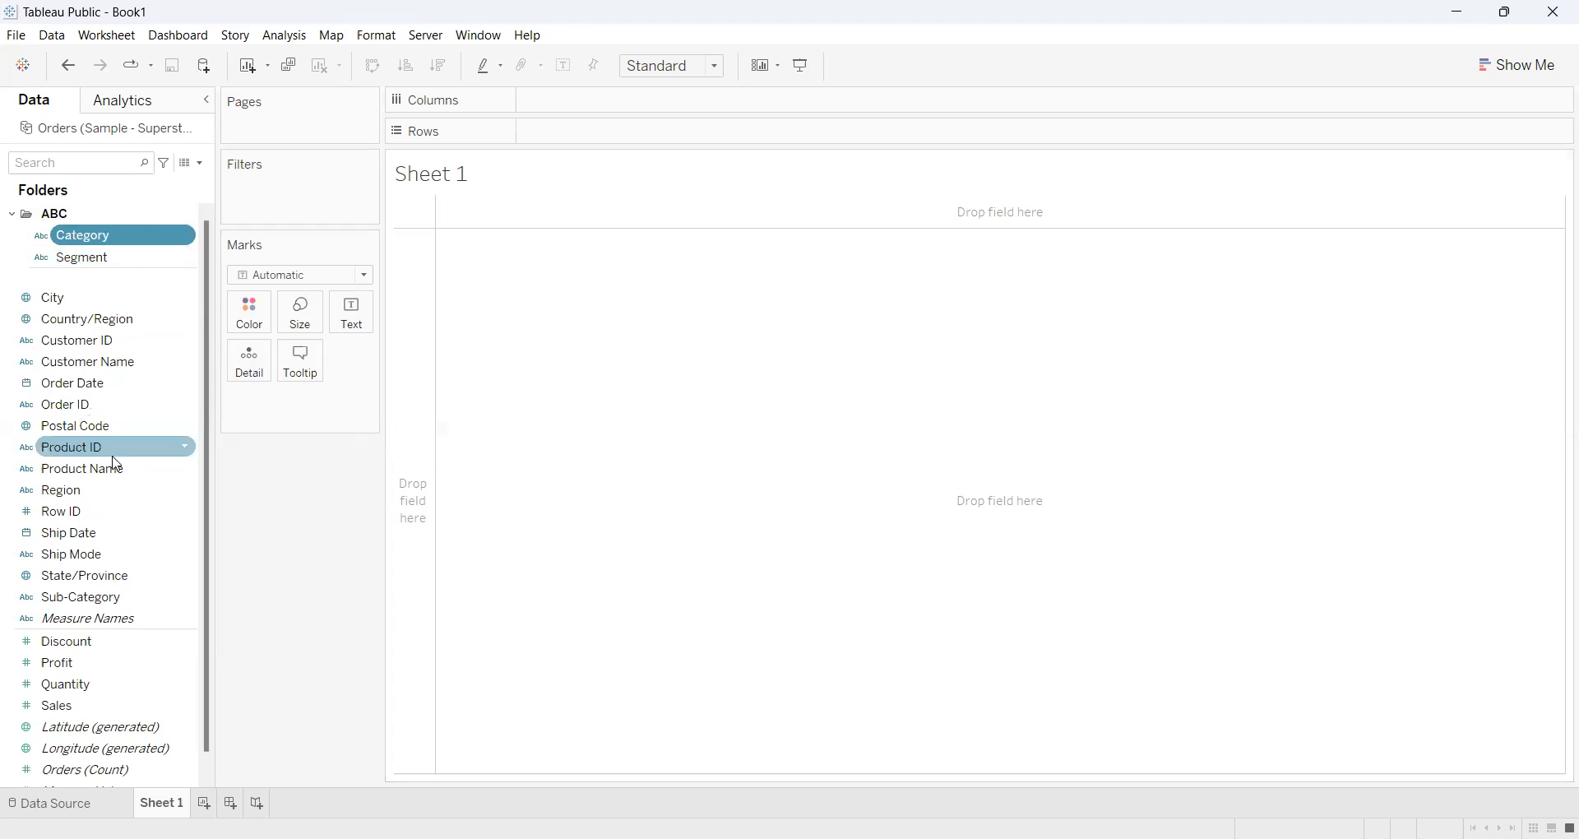
click(103, 604)
drag(103, 603, 107, 260)
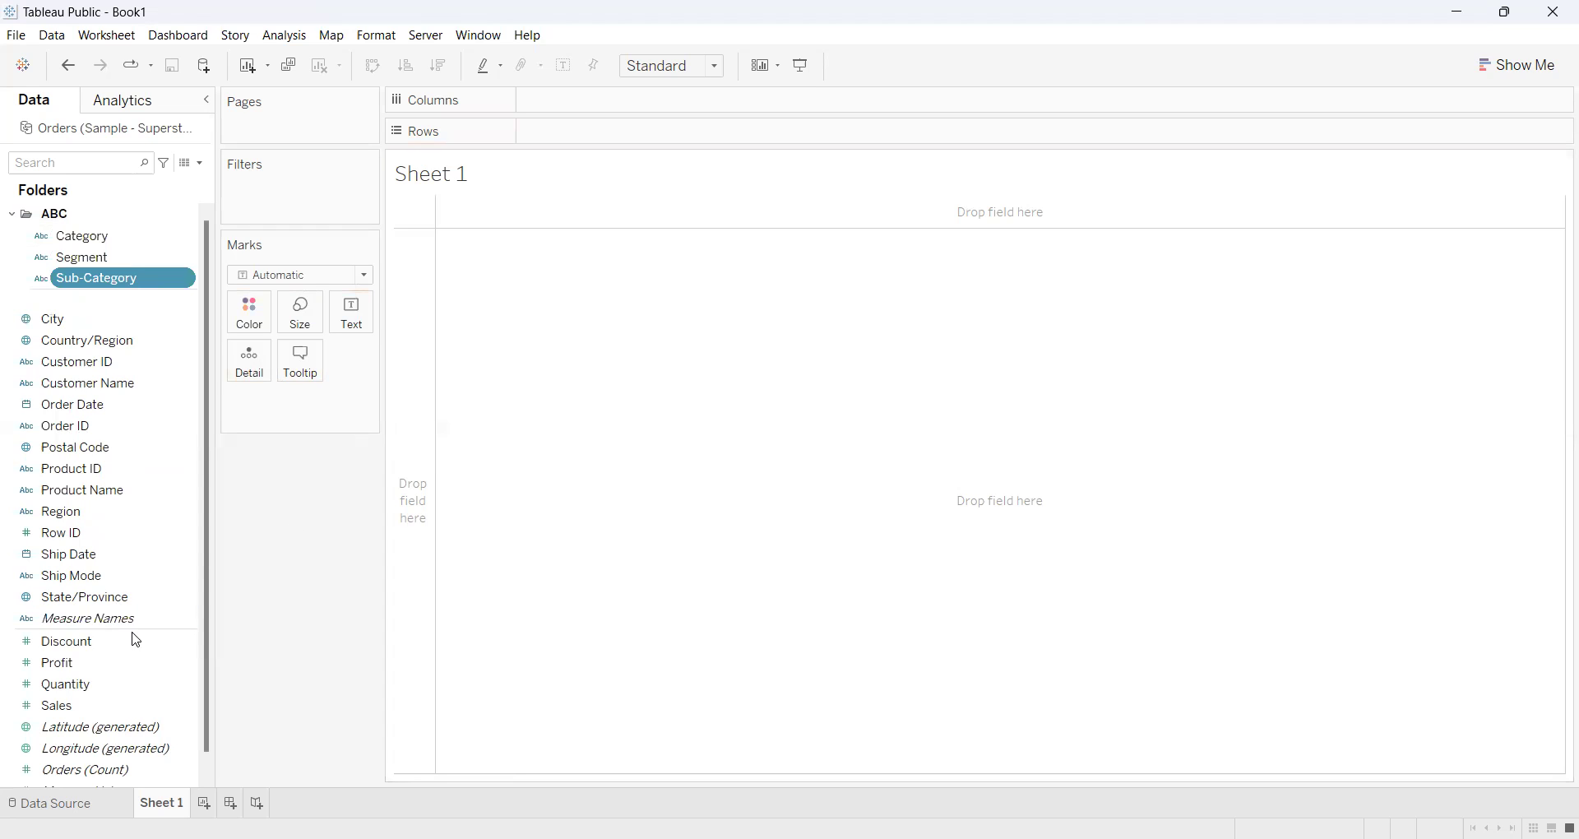
- Place the Sales measure on Rows to build a total sales bar
click(101, 707)
mouse_move(105, 698)
mouse_down()
mouse_move(363, 472)
mouse_move(607, 145)
mouse_up()
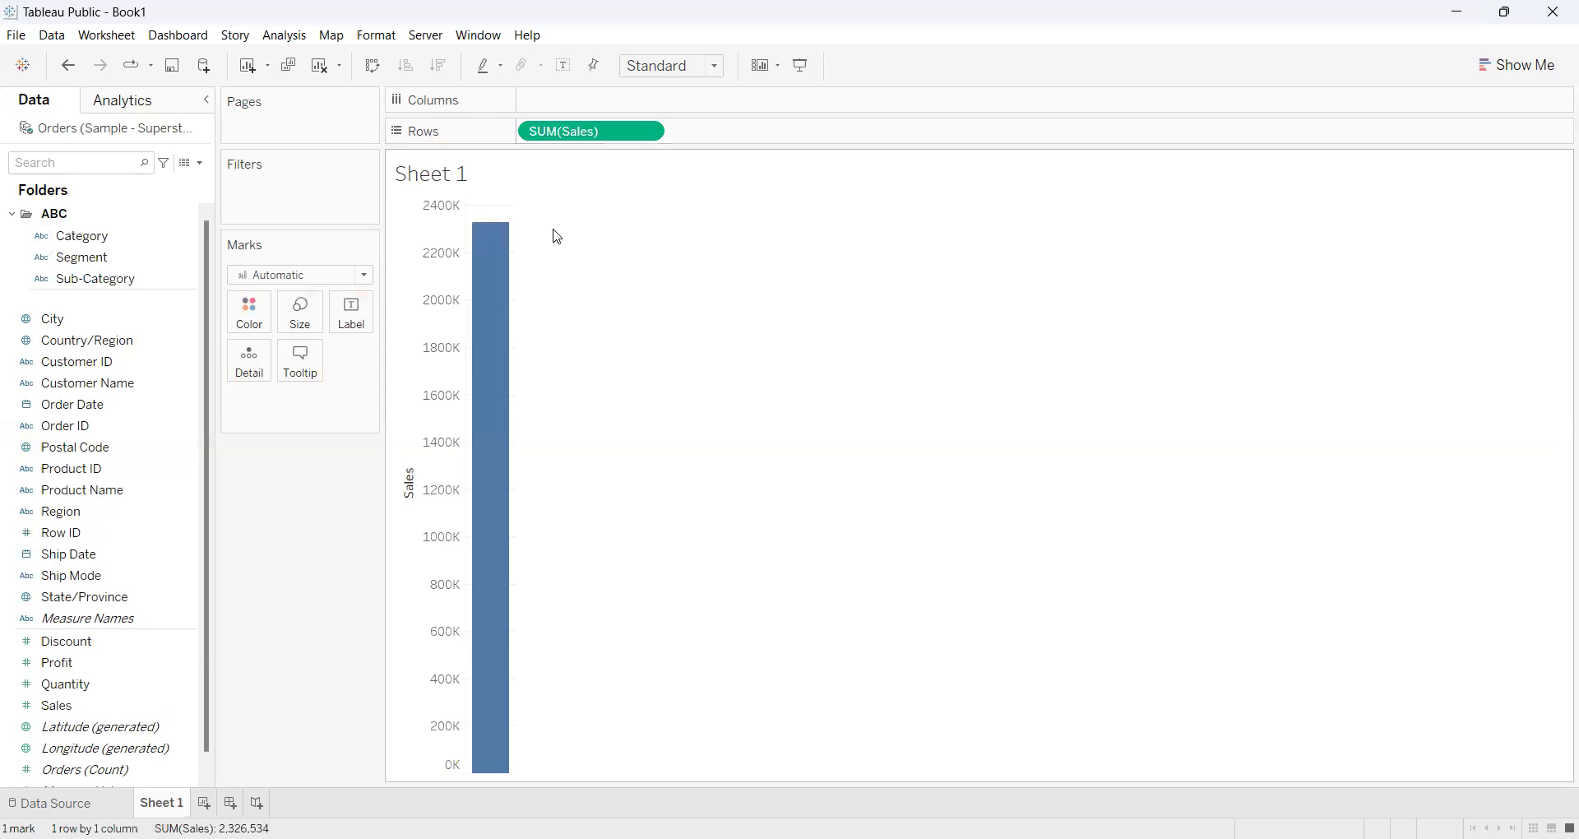
- Collapse the ABC folder, expand it to review its fields, and collapse it again
click(45, 214)
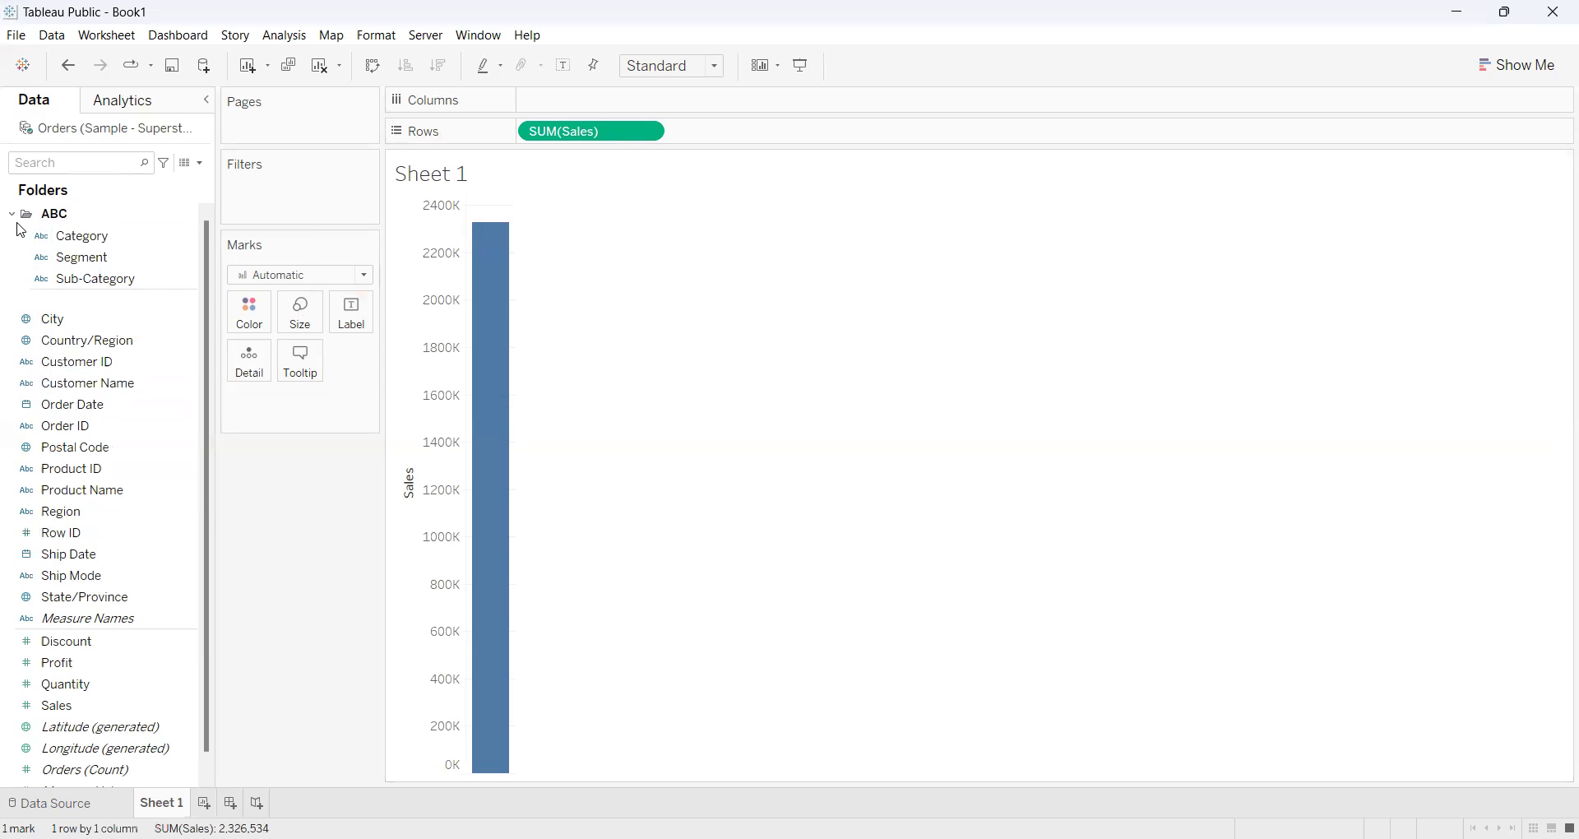
click(12, 215)
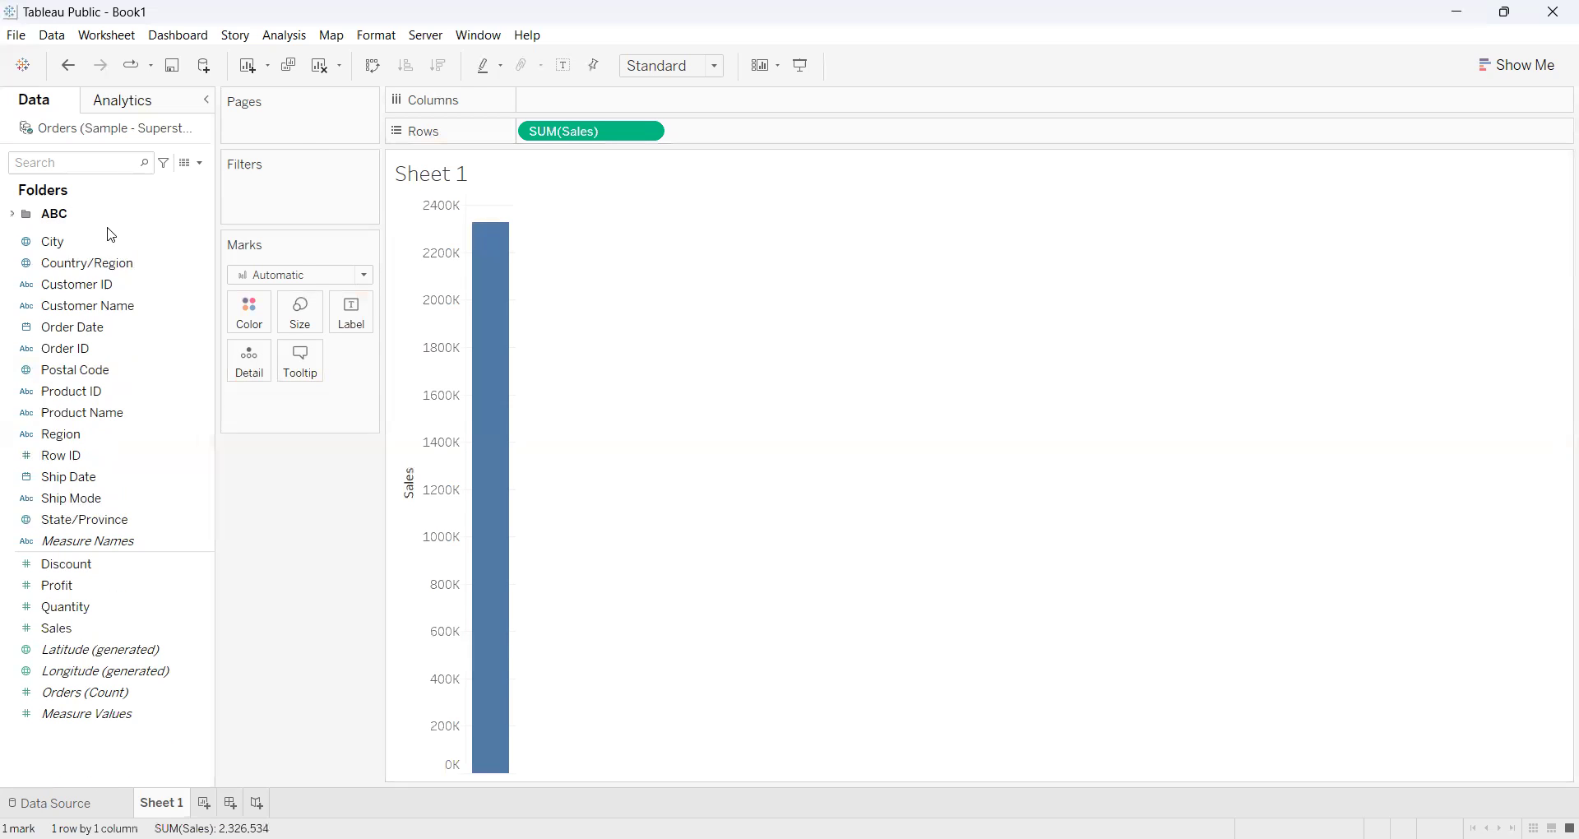
click(16, 219)
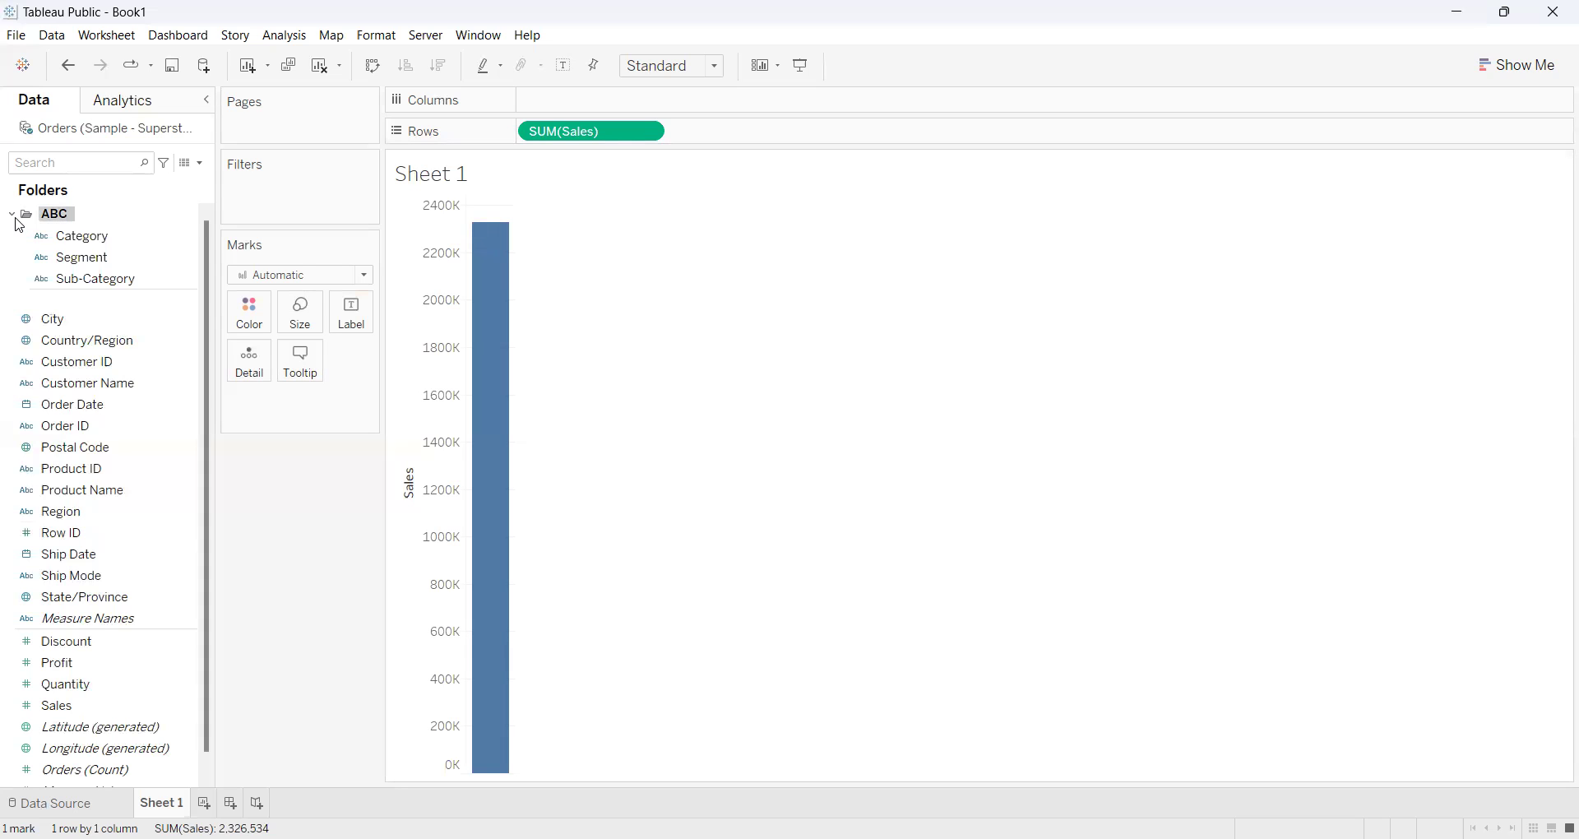
click(14, 217)
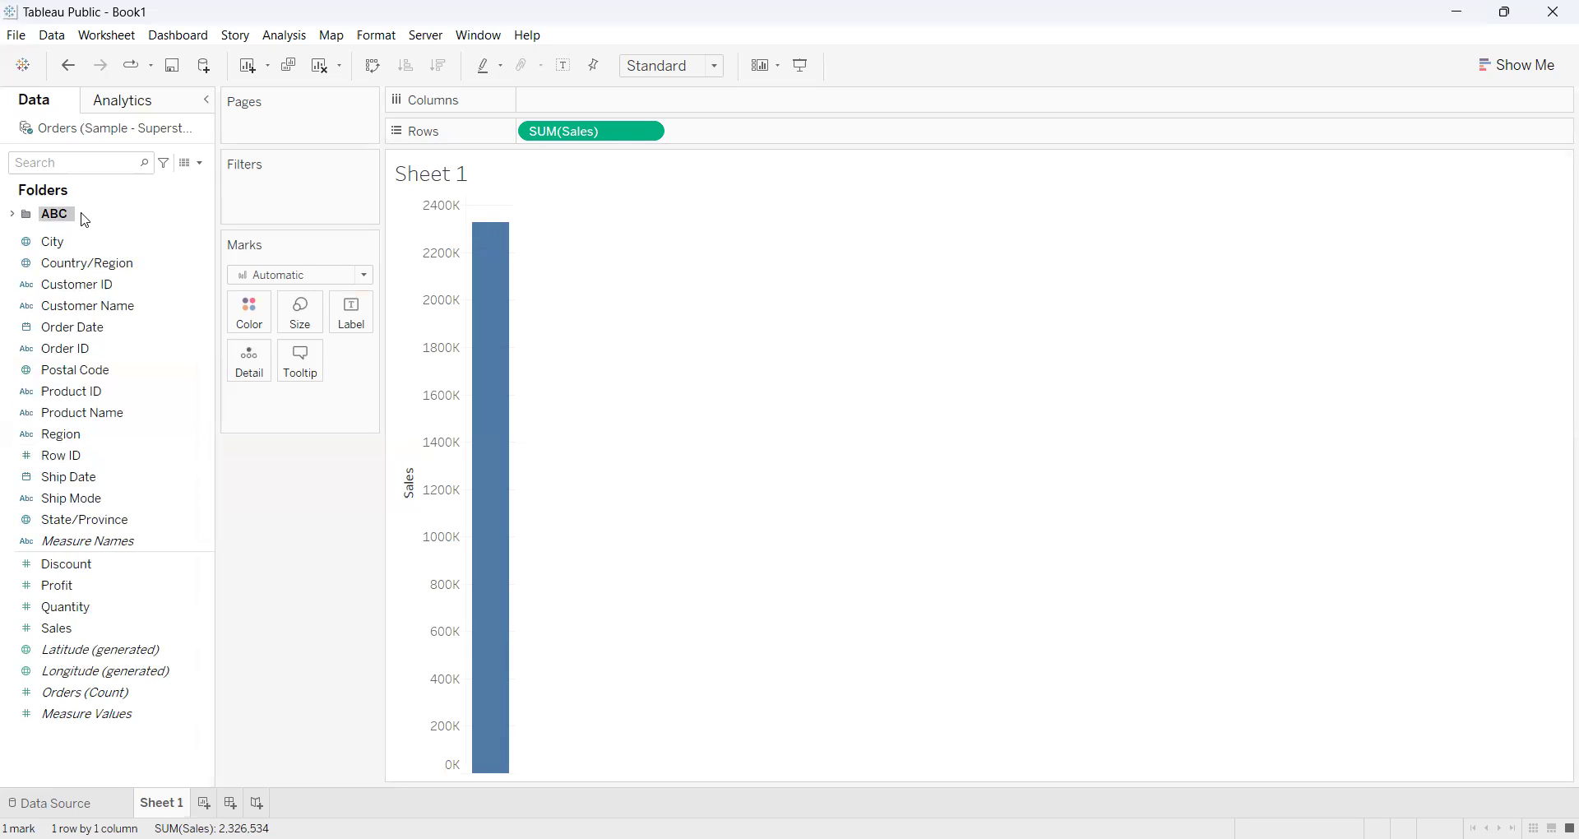
click(54, 241)
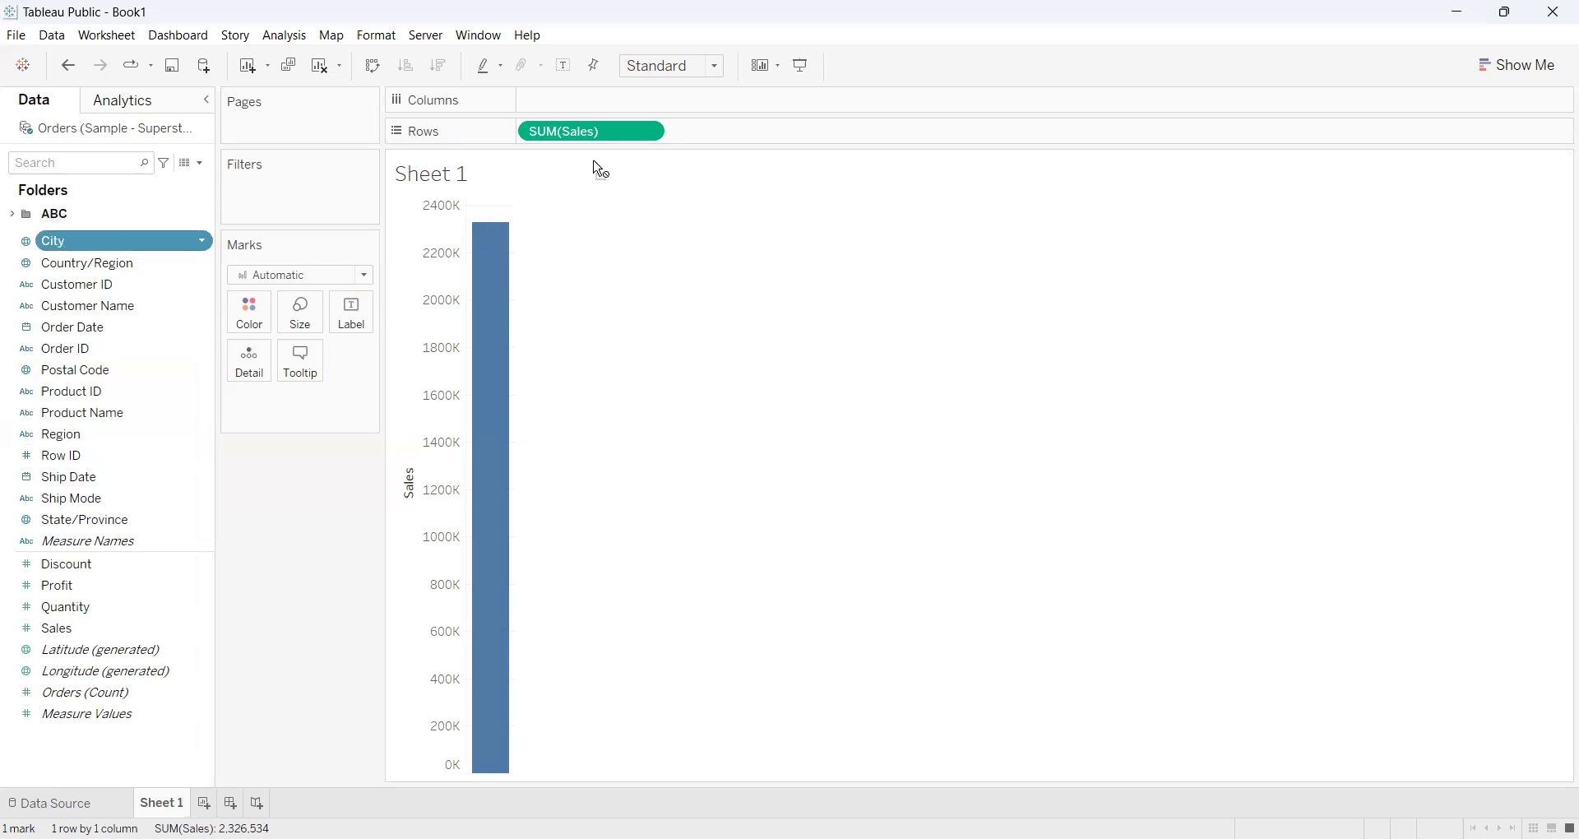
drag(92, 309, 28, 305)
click(45, 212)
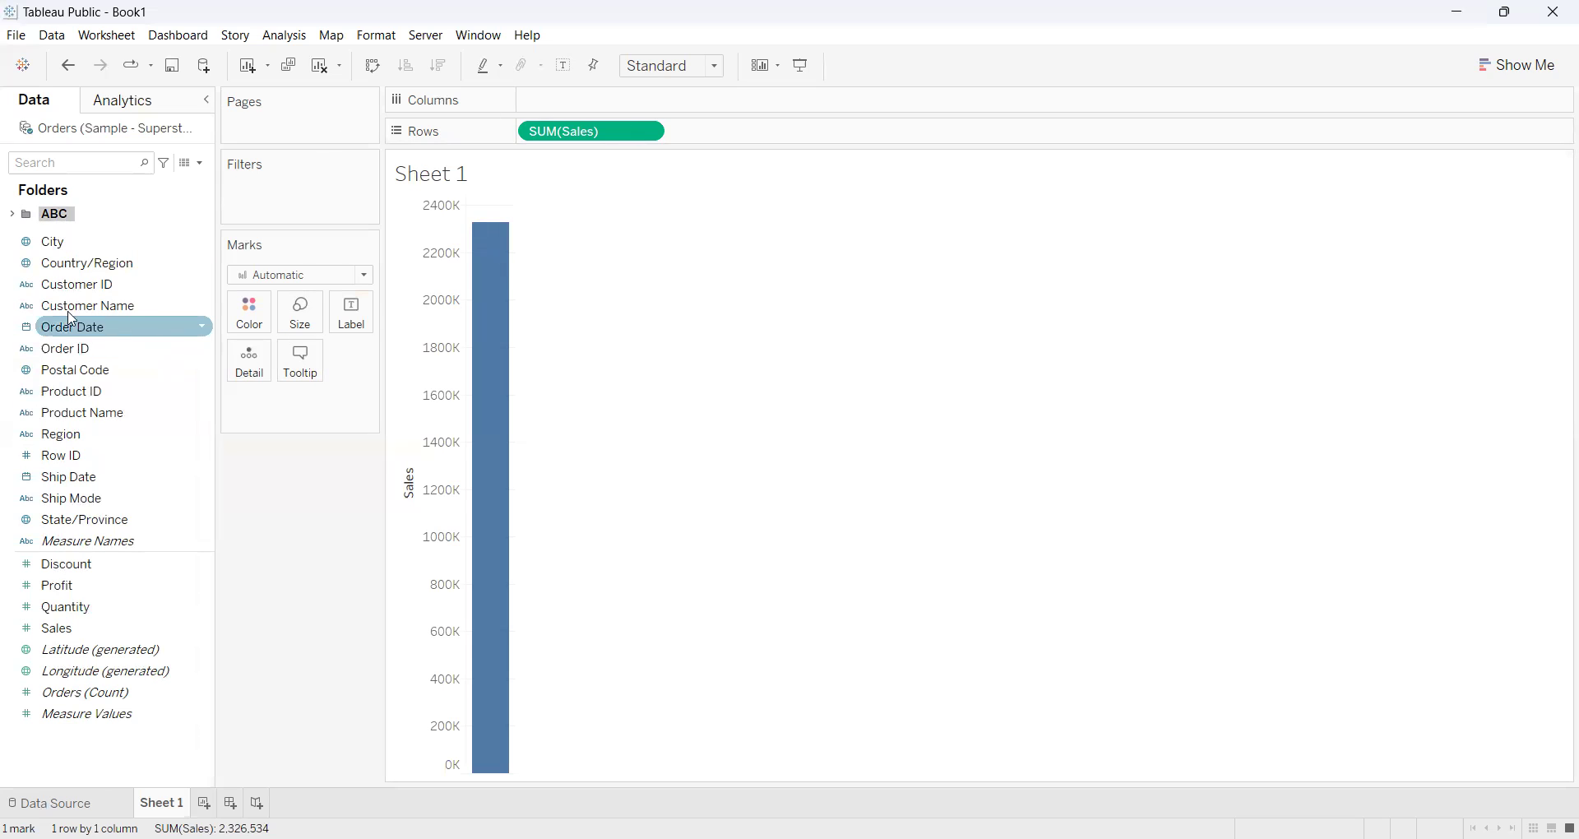
click(90, 540)
click(86, 436)
click(90, 500)
click(99, 607)
click(164, 350)
click(156, 327)
click(146, 242)
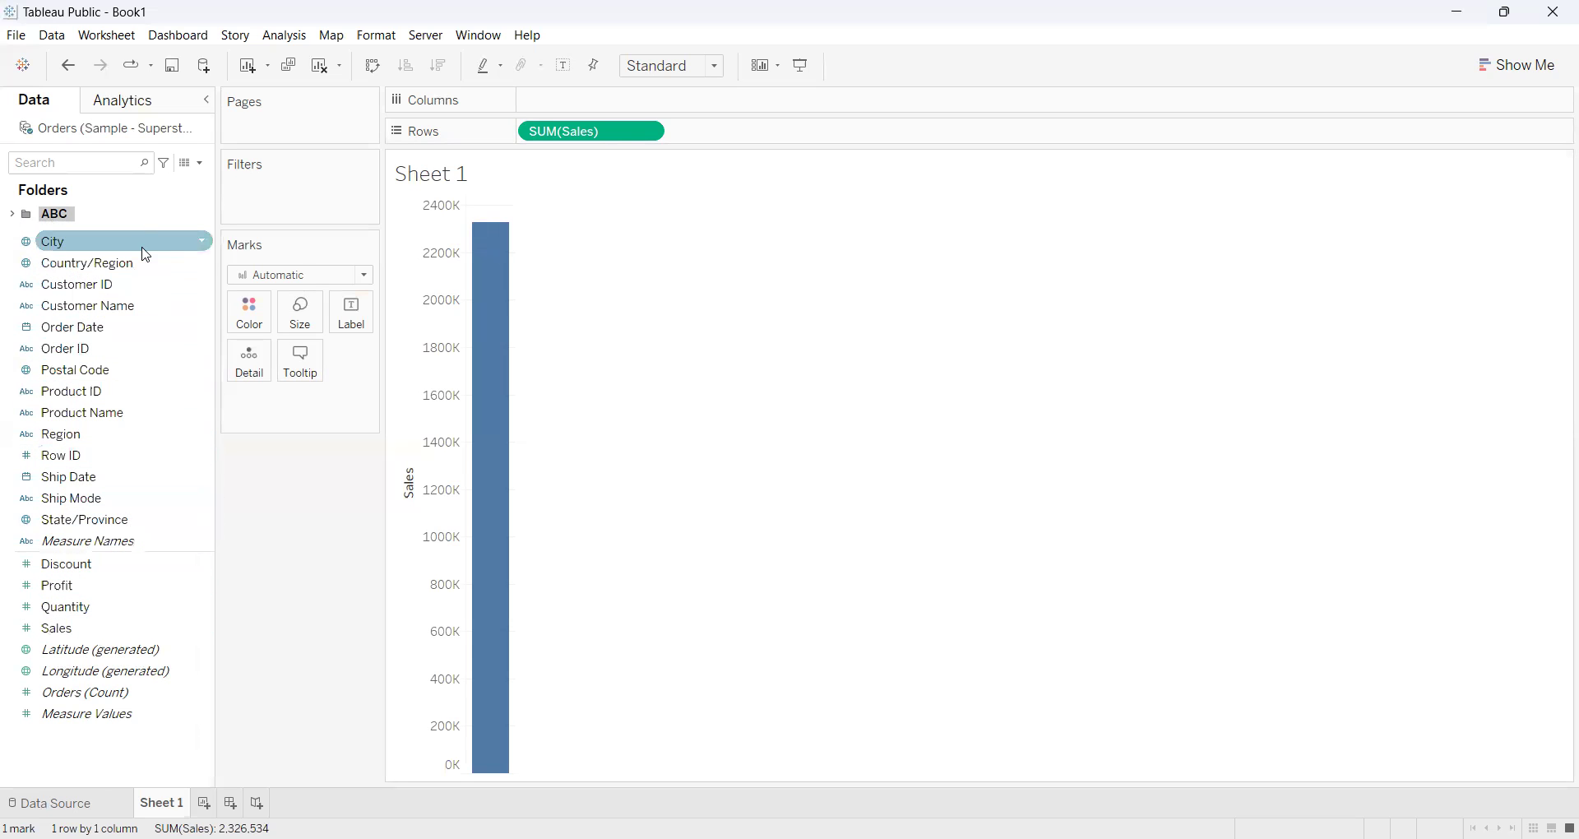
click(140, 306)
click(134, 349)
click(127, 392)
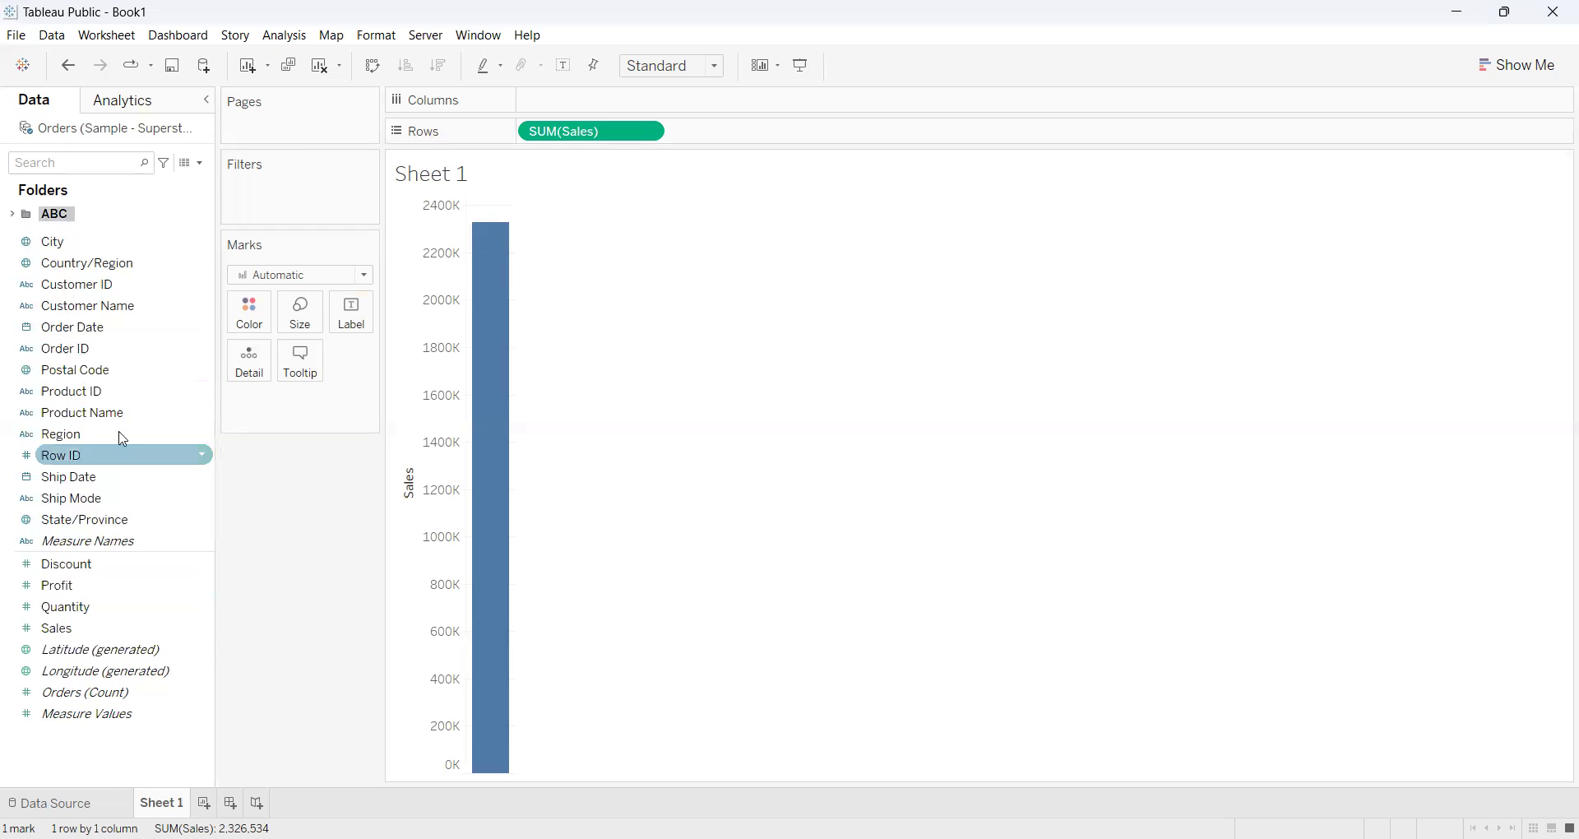
- Expand the ABC folder and add Segment, Category and Sub-Category to Columns in that order
click(12, 217)
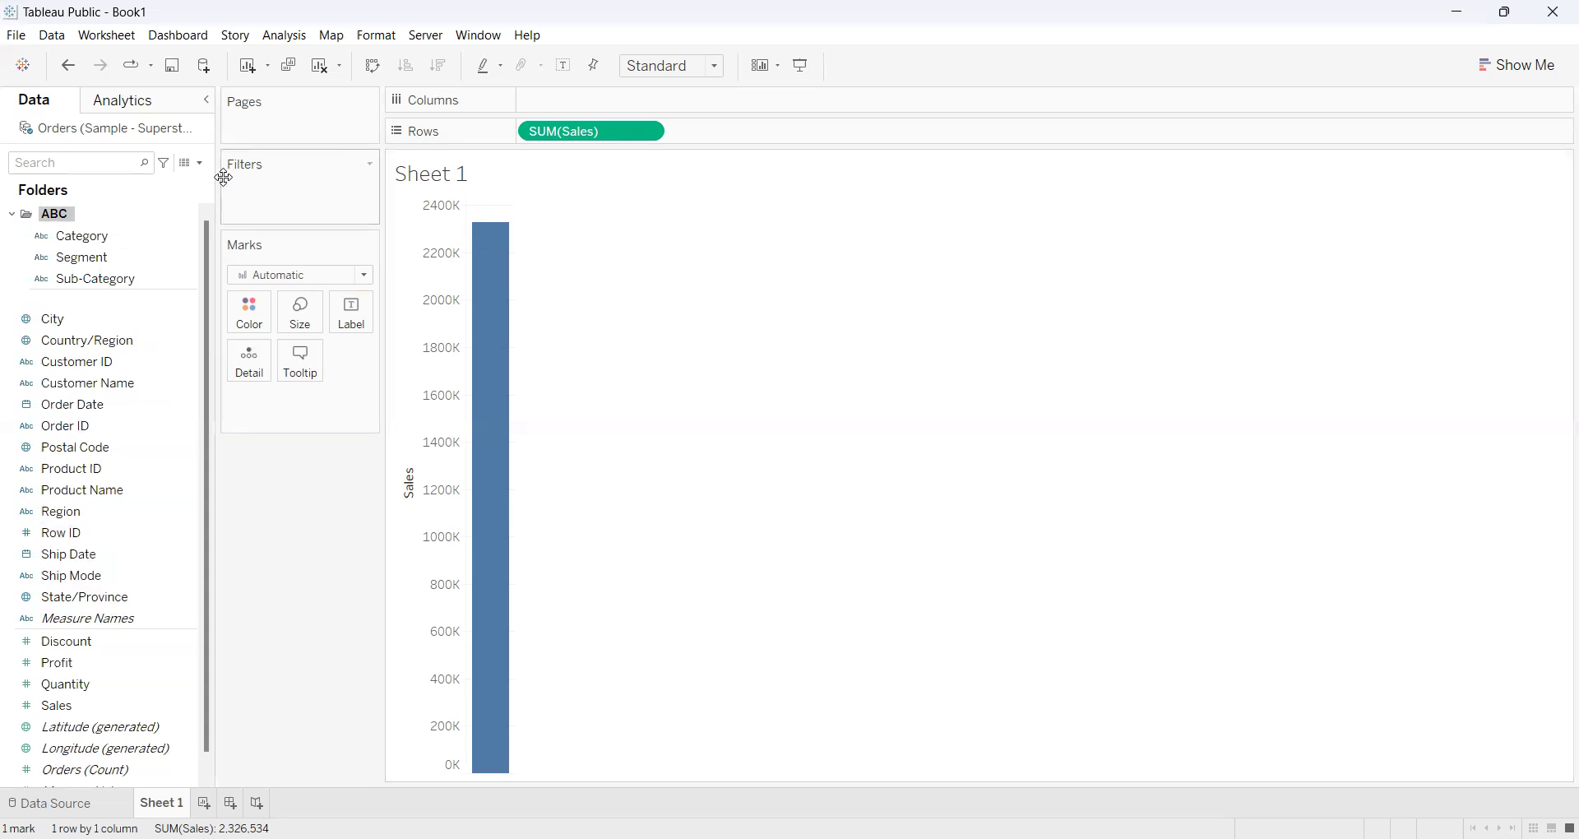
click(73, 243)
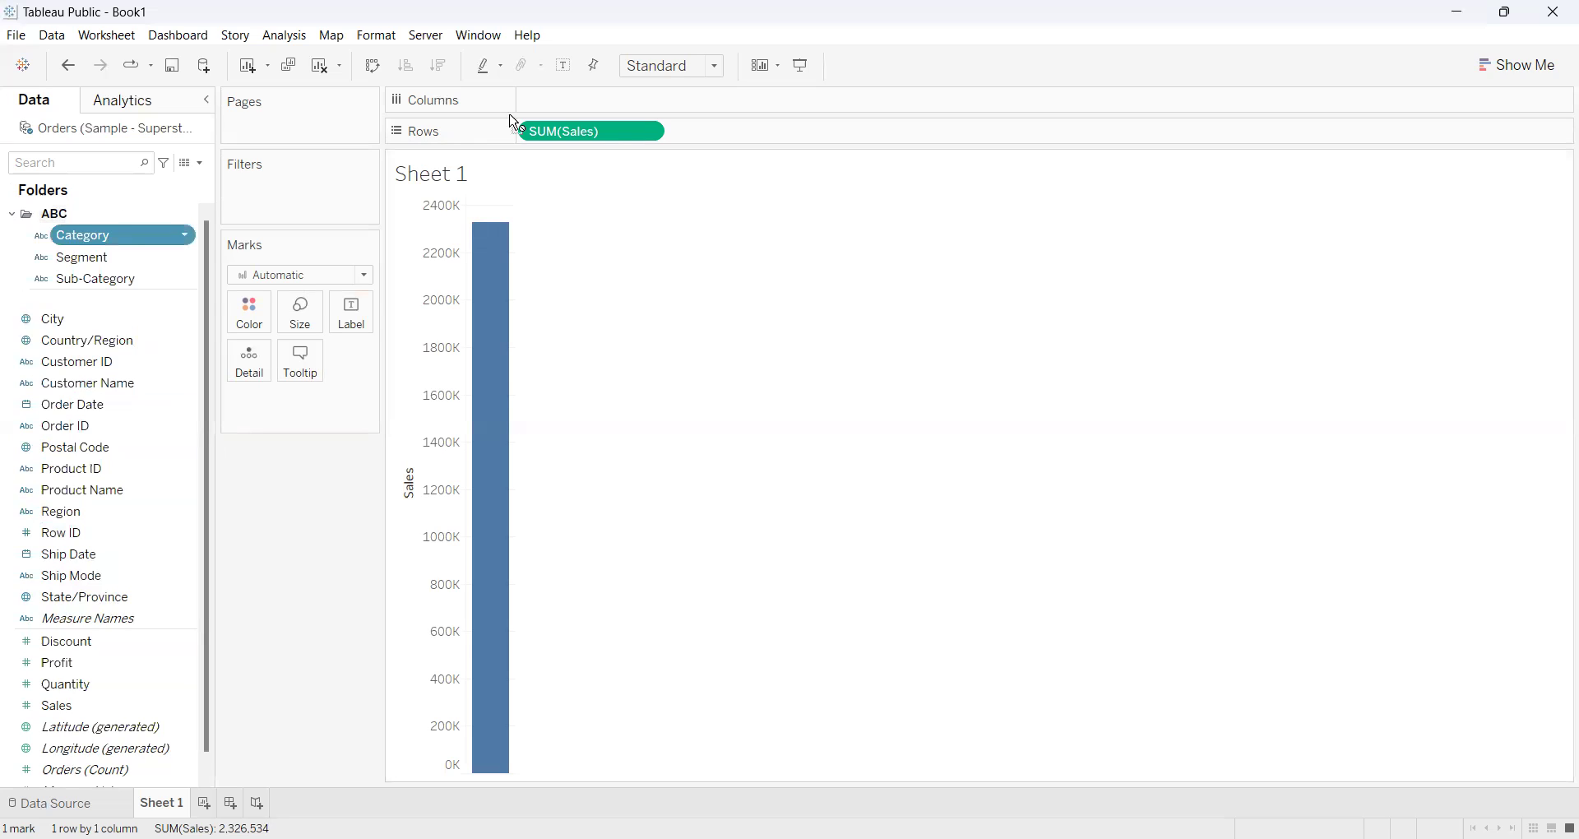
drag(91, 236, 25, 575)
click(54, 260)
drag(55, 260, 569, 103)
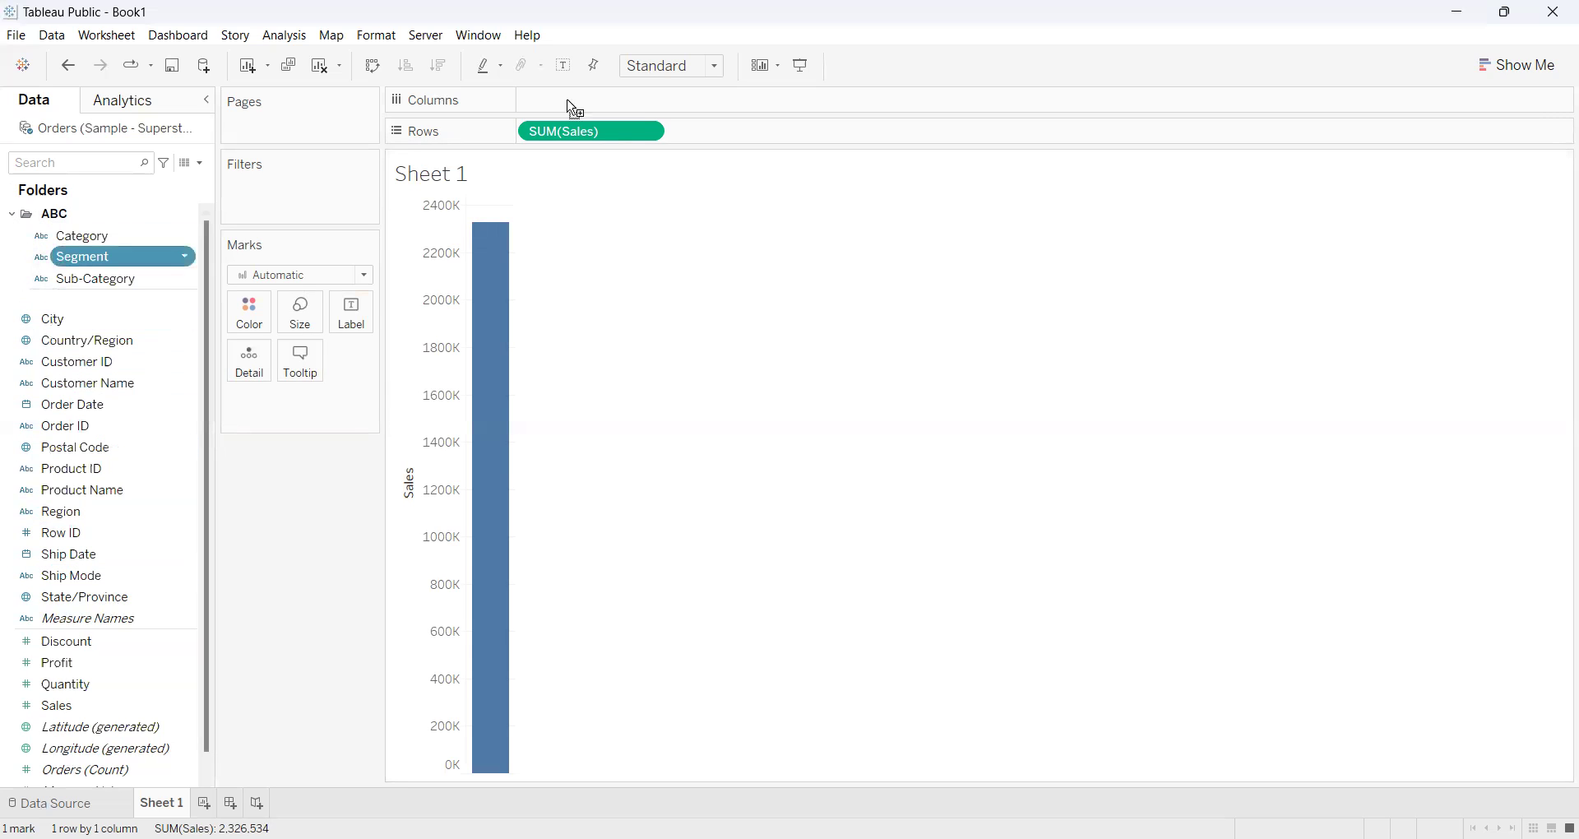
click(79, 257)
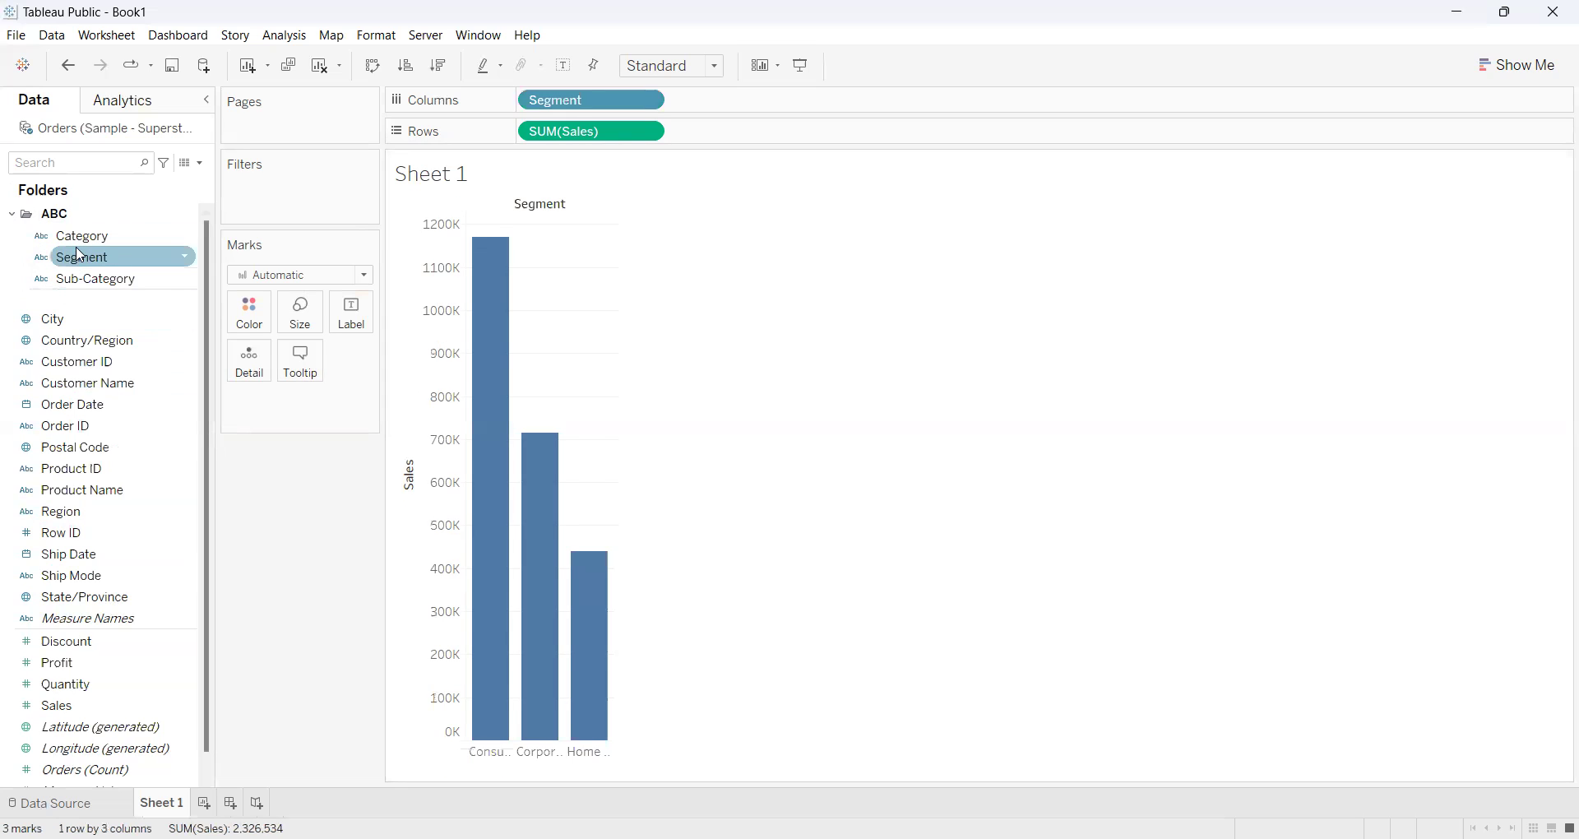
click(97, 235)
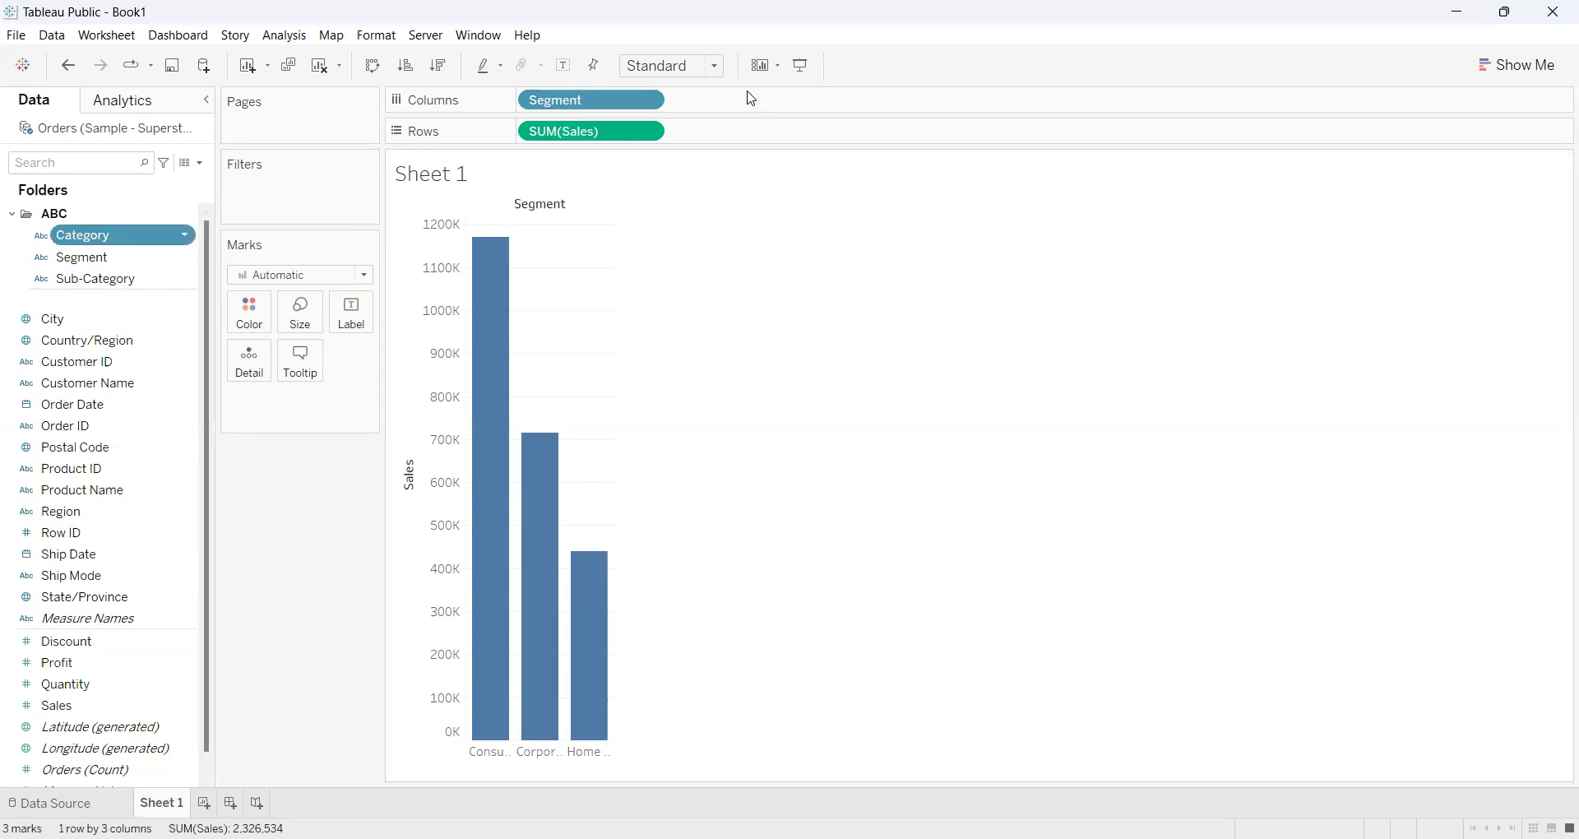
drag(111, 275, 920, 110)
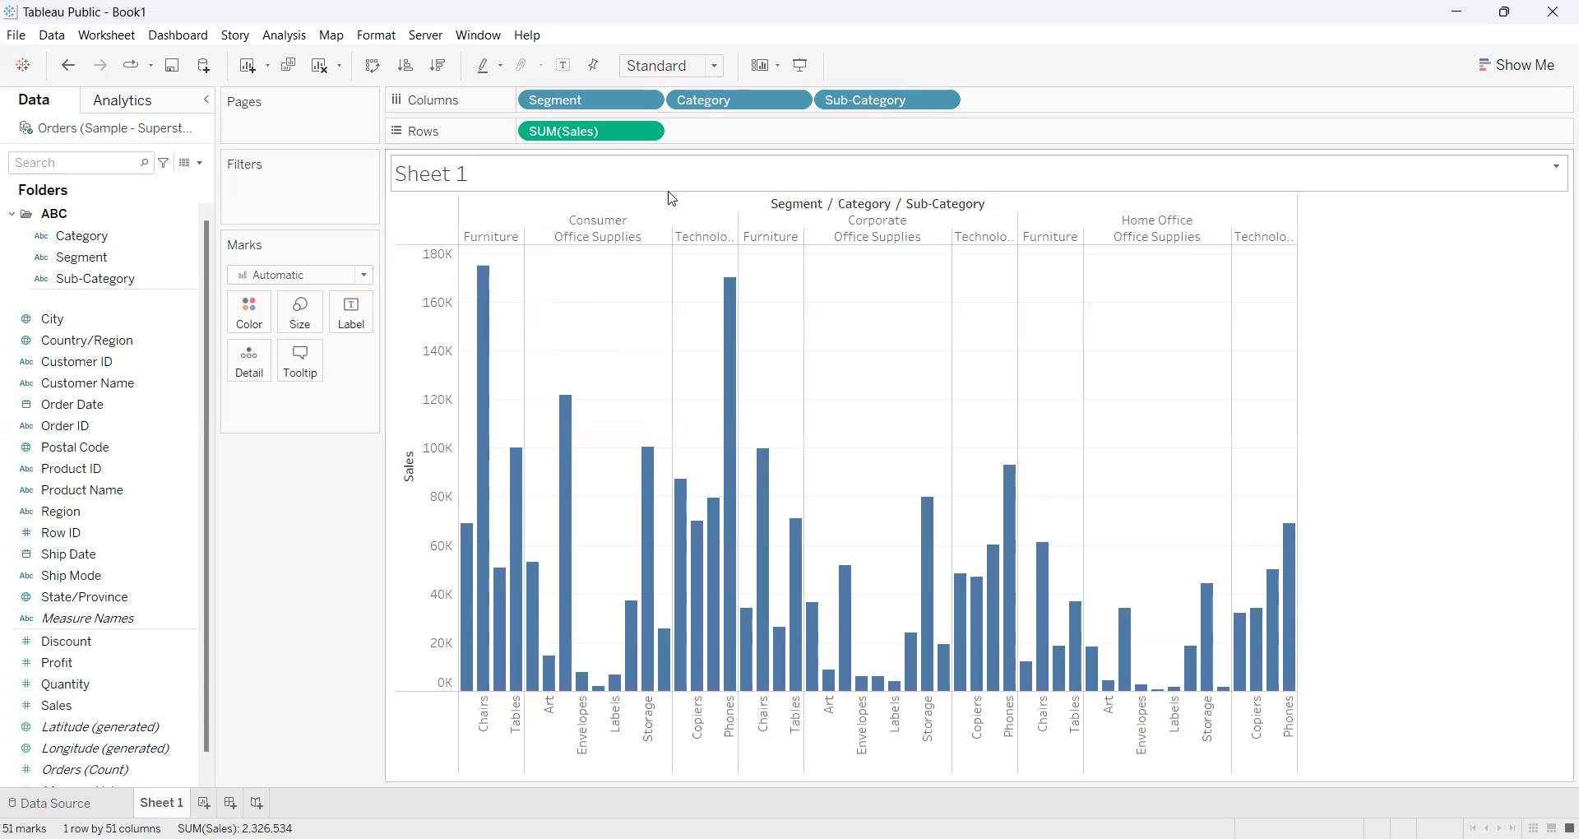
- Remove Segment and Sub-Category from Columns, keeping only Category
click(600, 100)
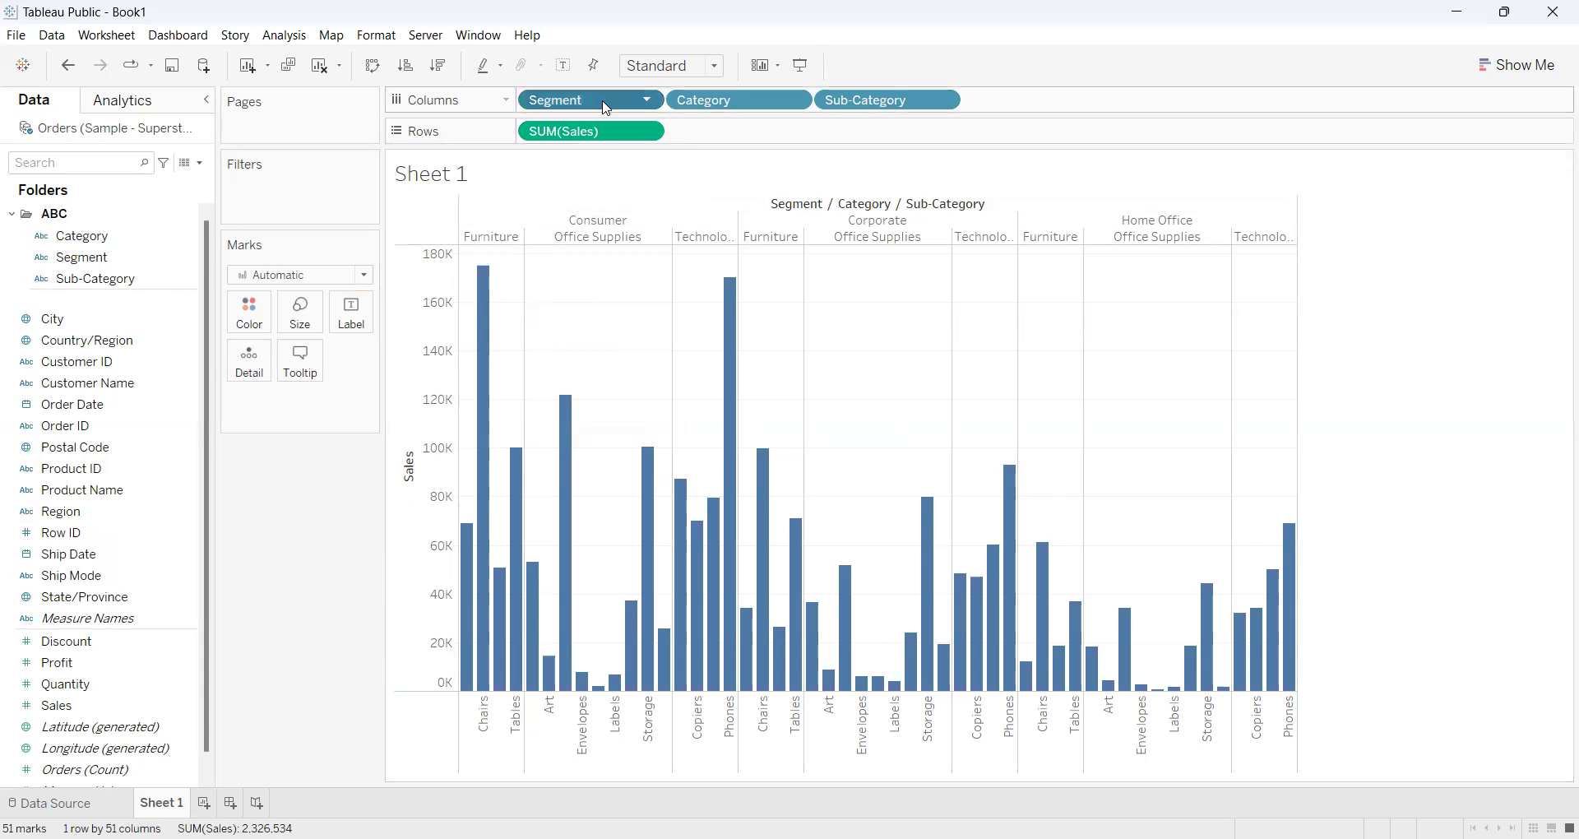
key(Delete)
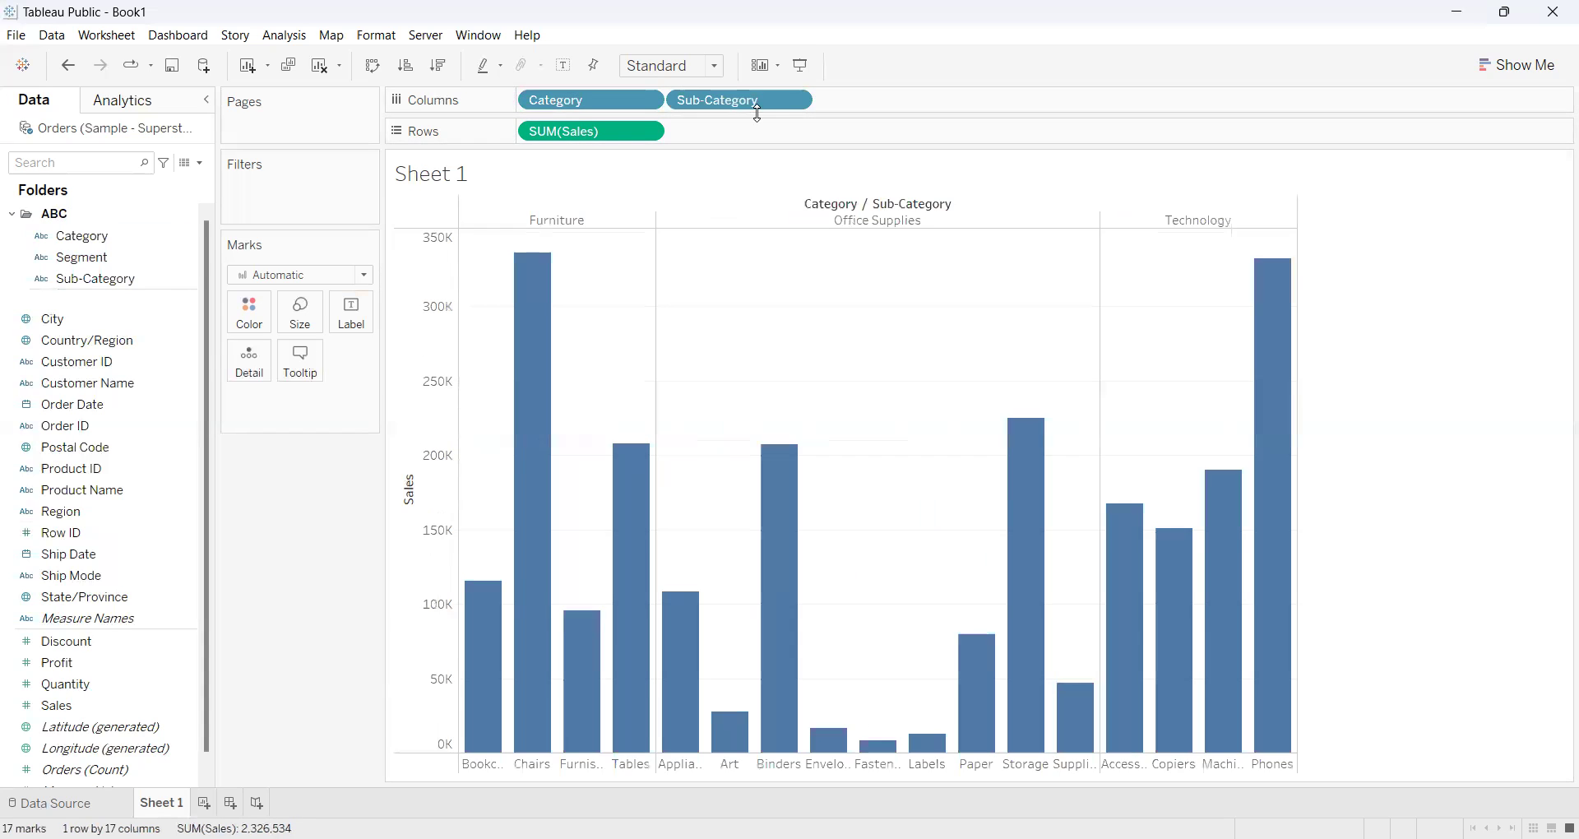
drag(755, 109, 89, 281)
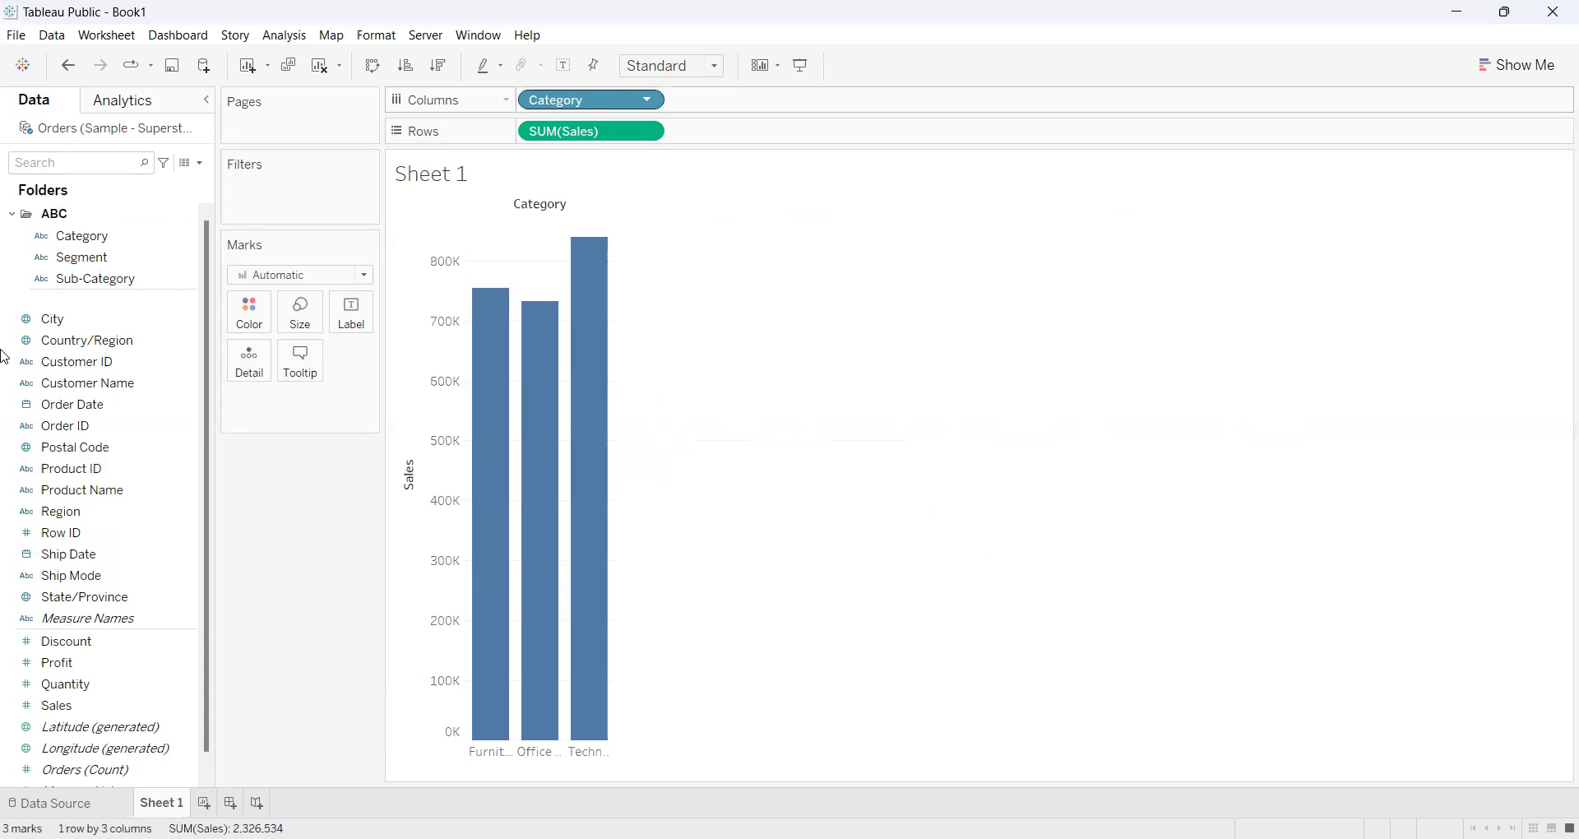
- Clear Category from Columns, and collapse and re-expand the ABC folder
drag(1, 350, 25, 341)
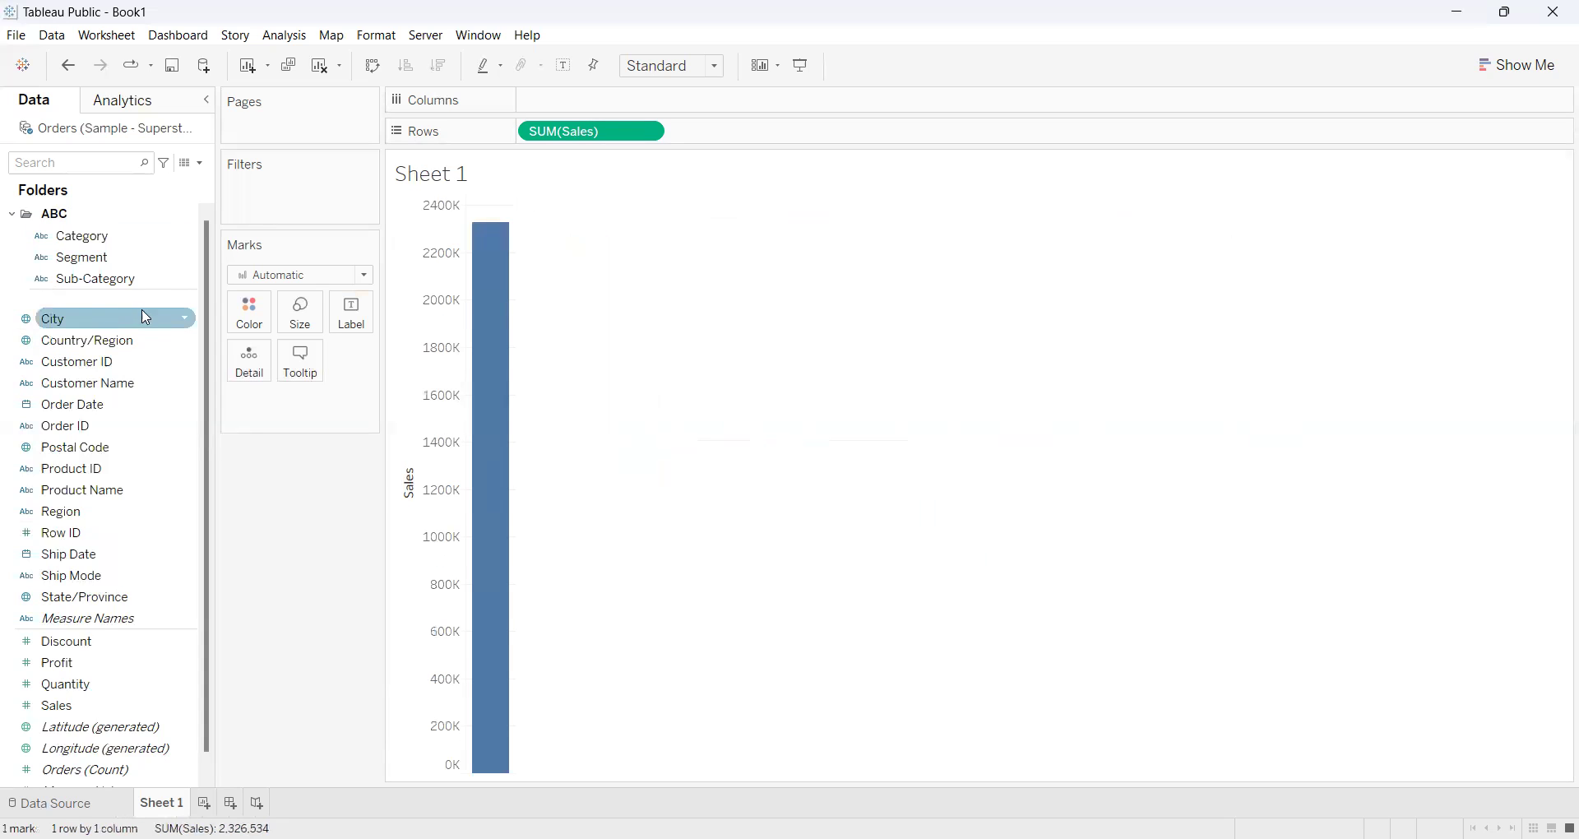
click(11, 213)
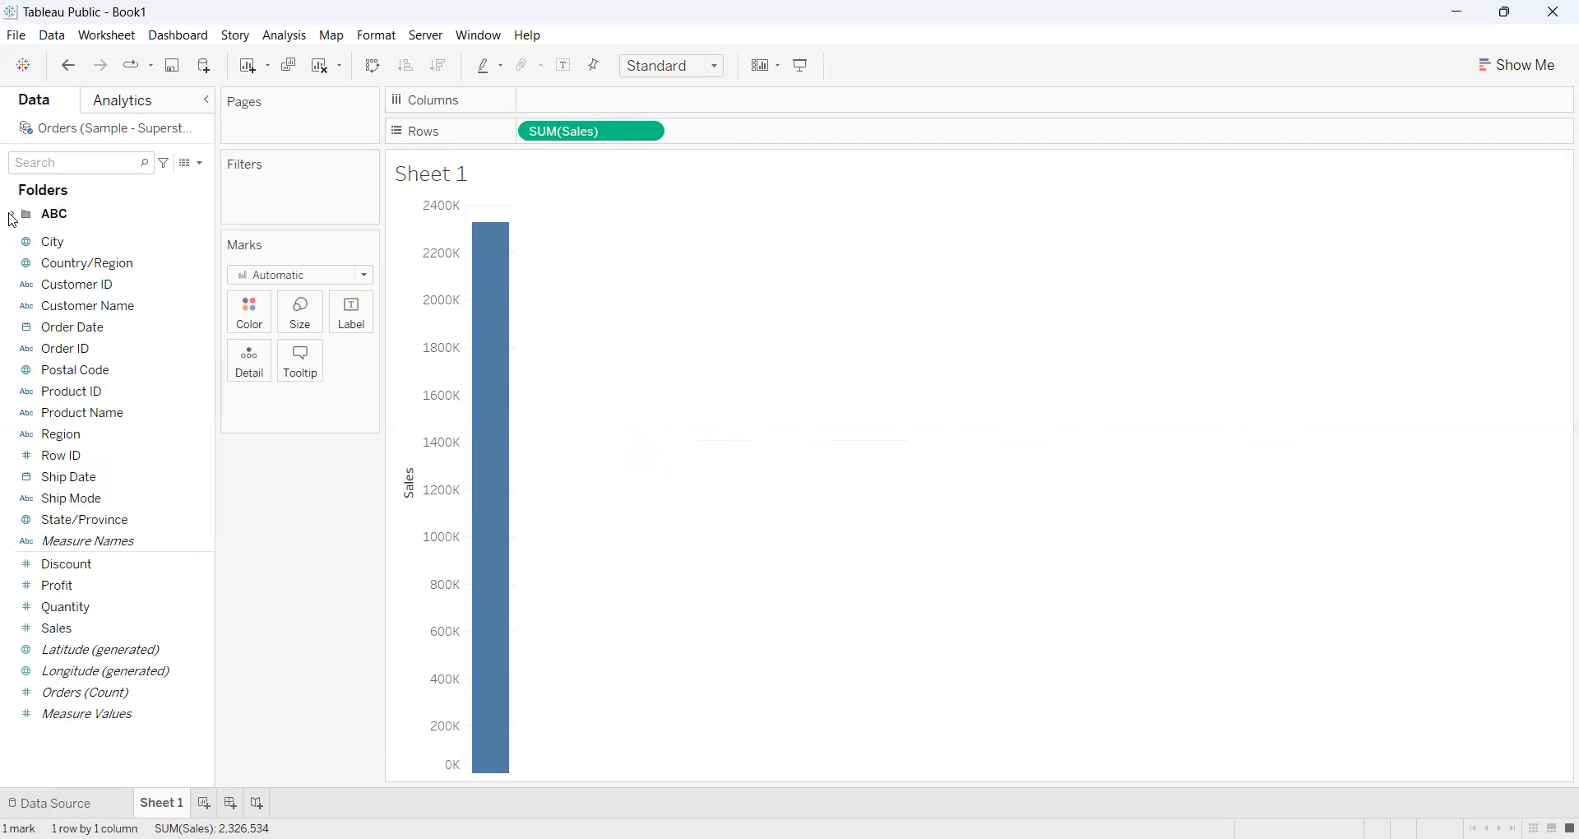
click(12, 215)
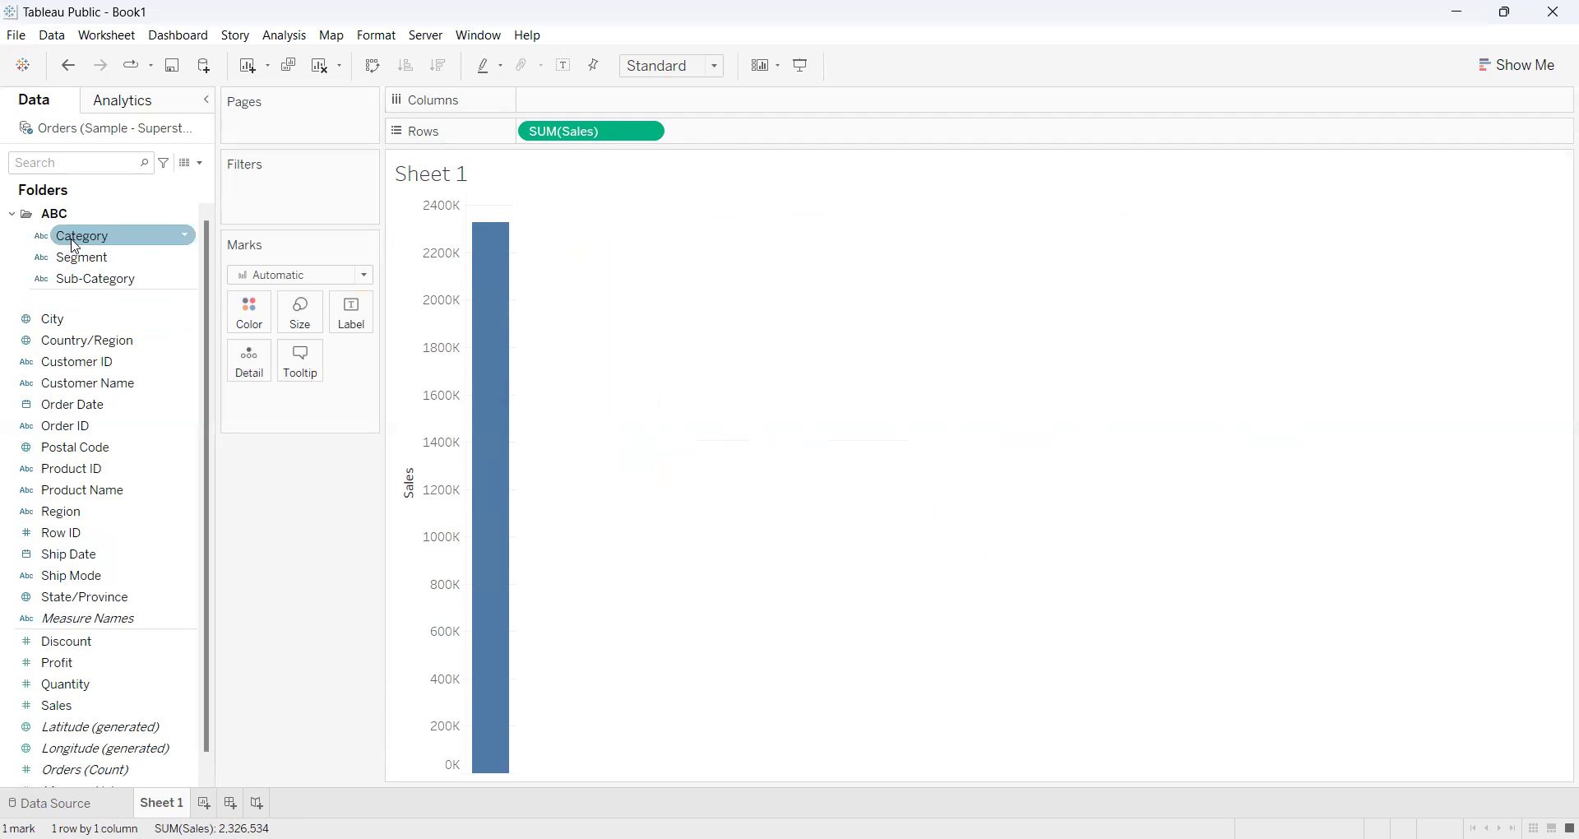
- Remove the Category field from the ABC folder
click(187, 242)
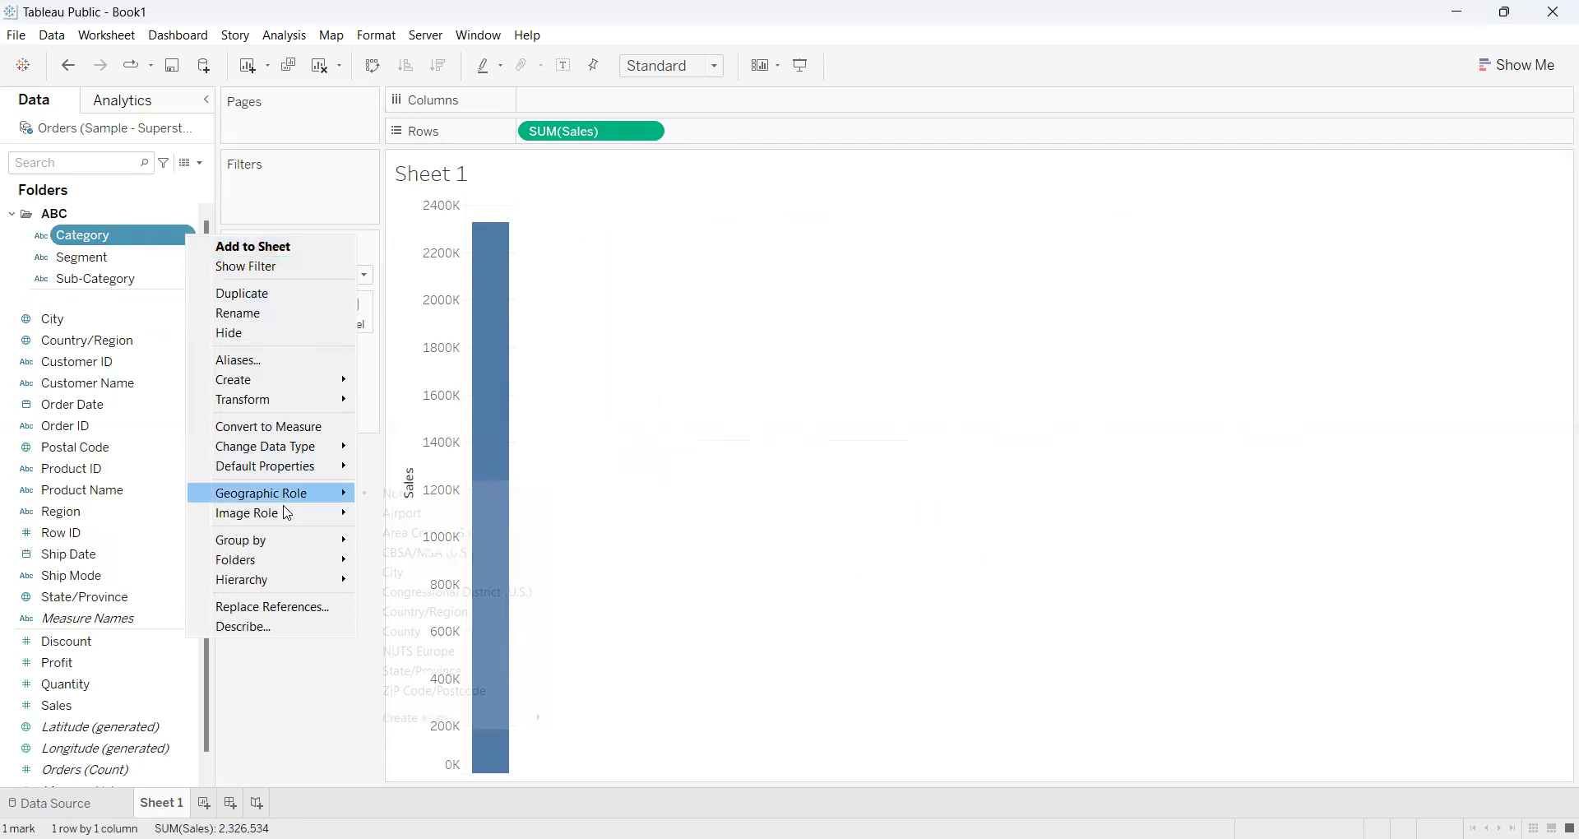
mouse_move(300, 562)
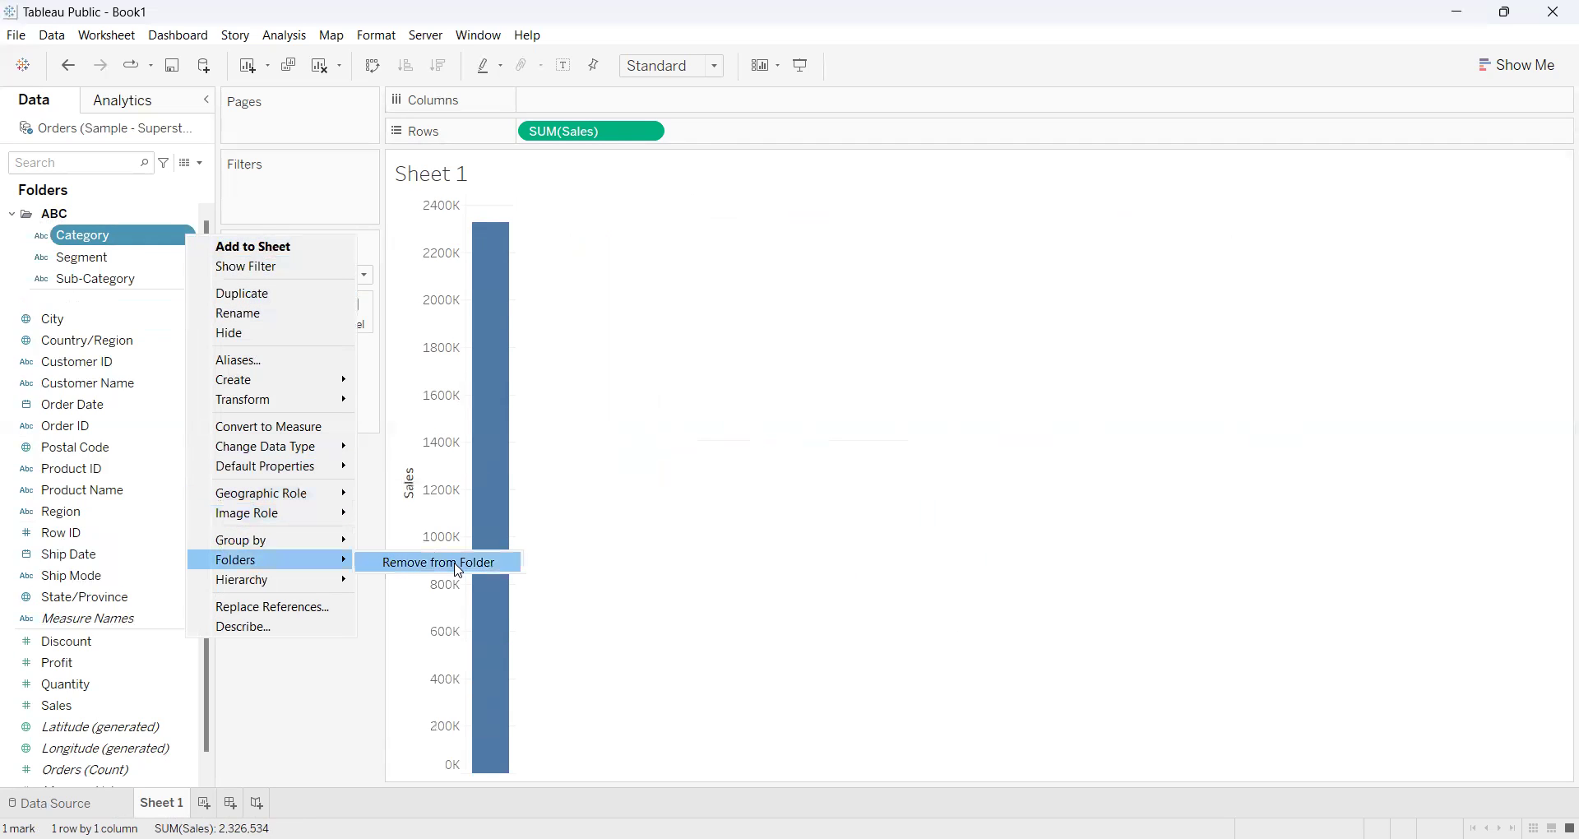
click(459, 574)
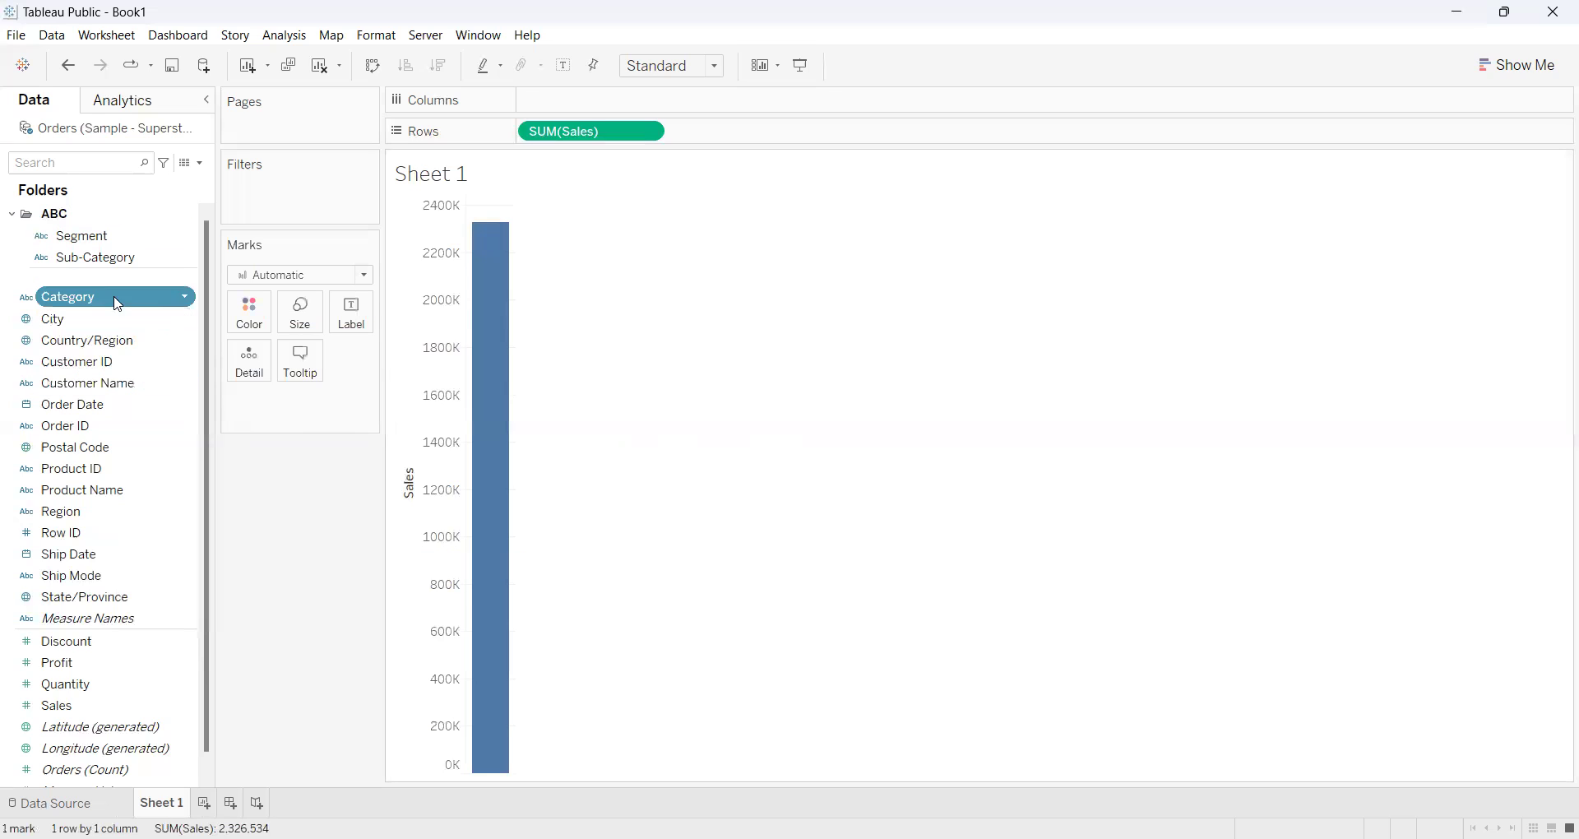
click(99, 258)
drag(100, 257, 88, 363)
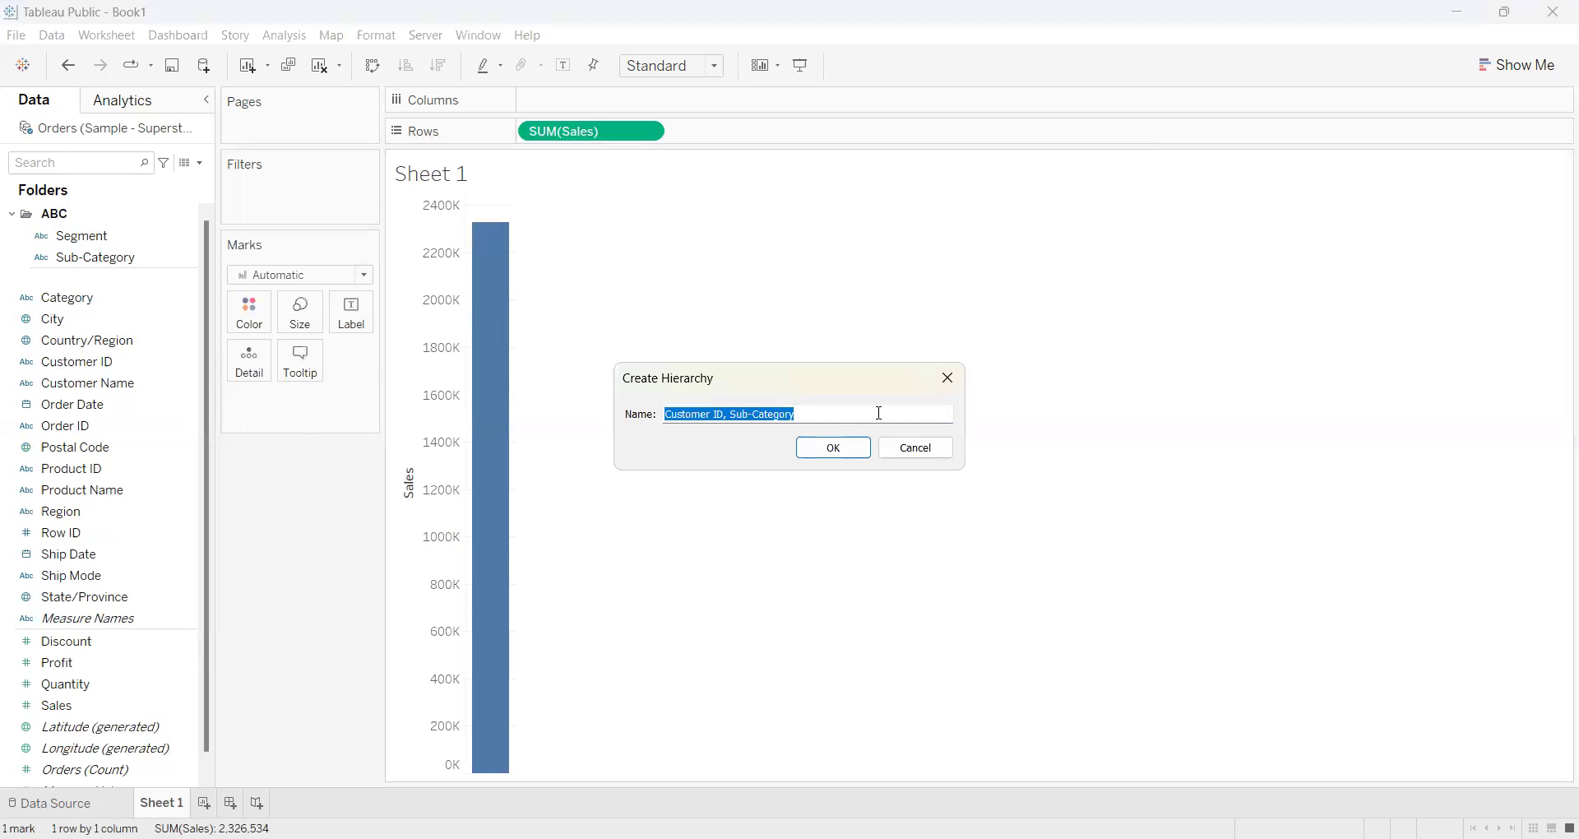
click(945, 448)
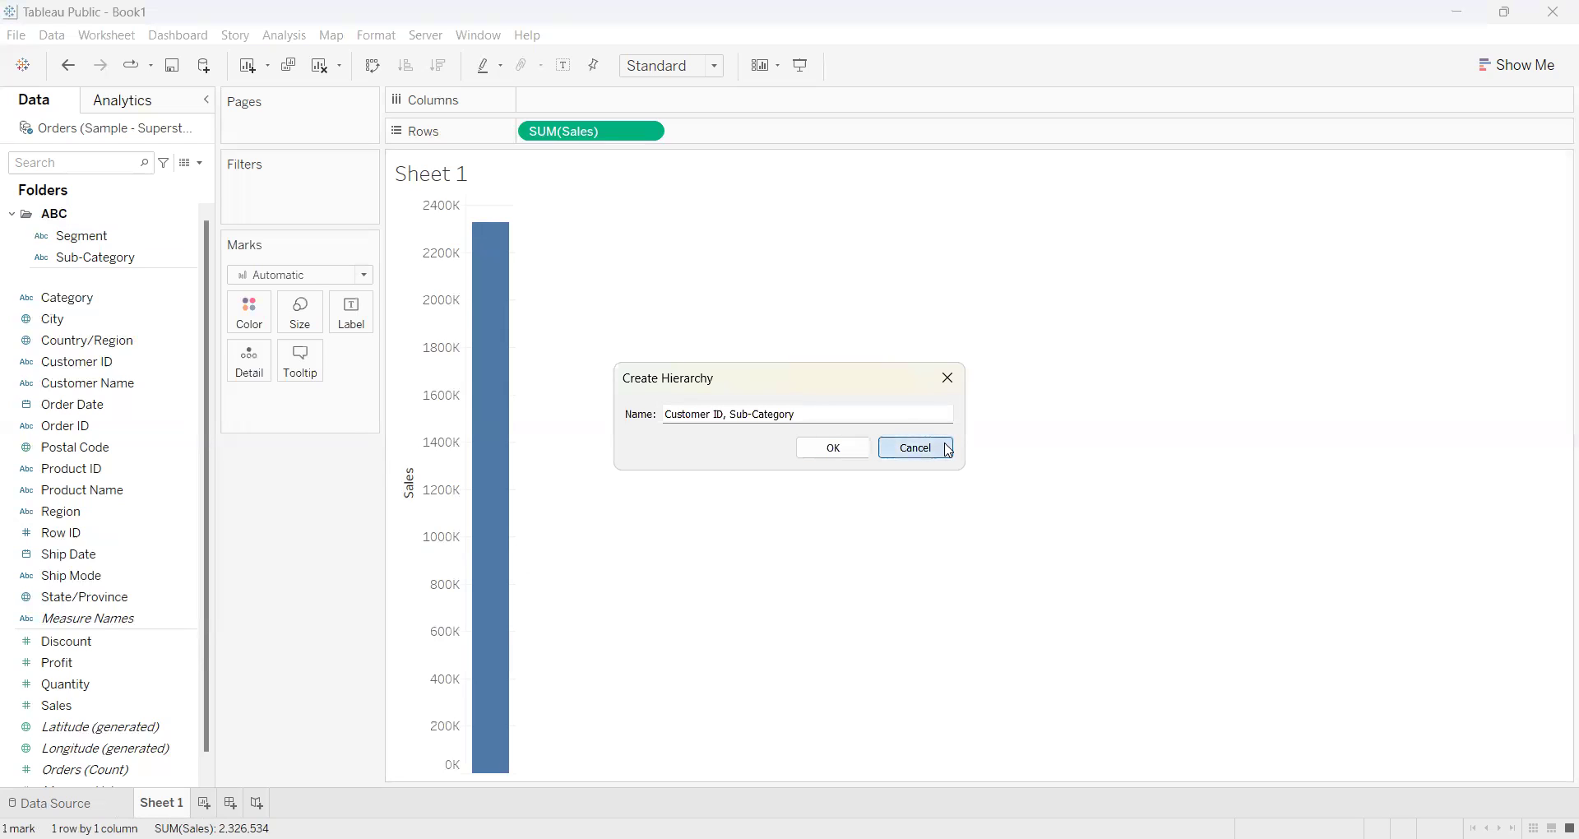
- Collapse the ABC folder and remove the whole folder from the data pane
click(12, 215)
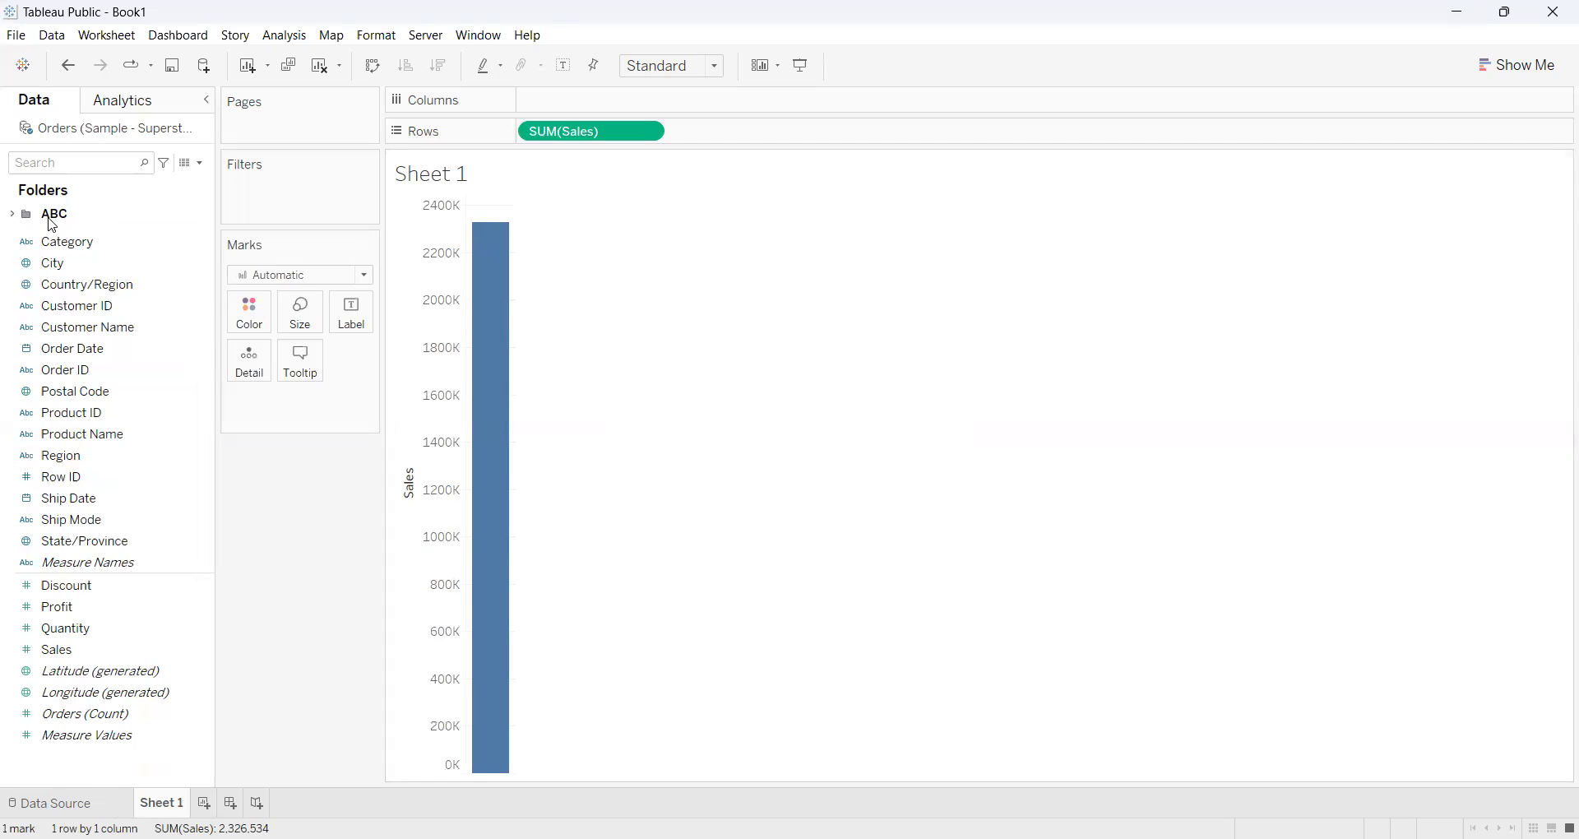
right_click(52, 218)
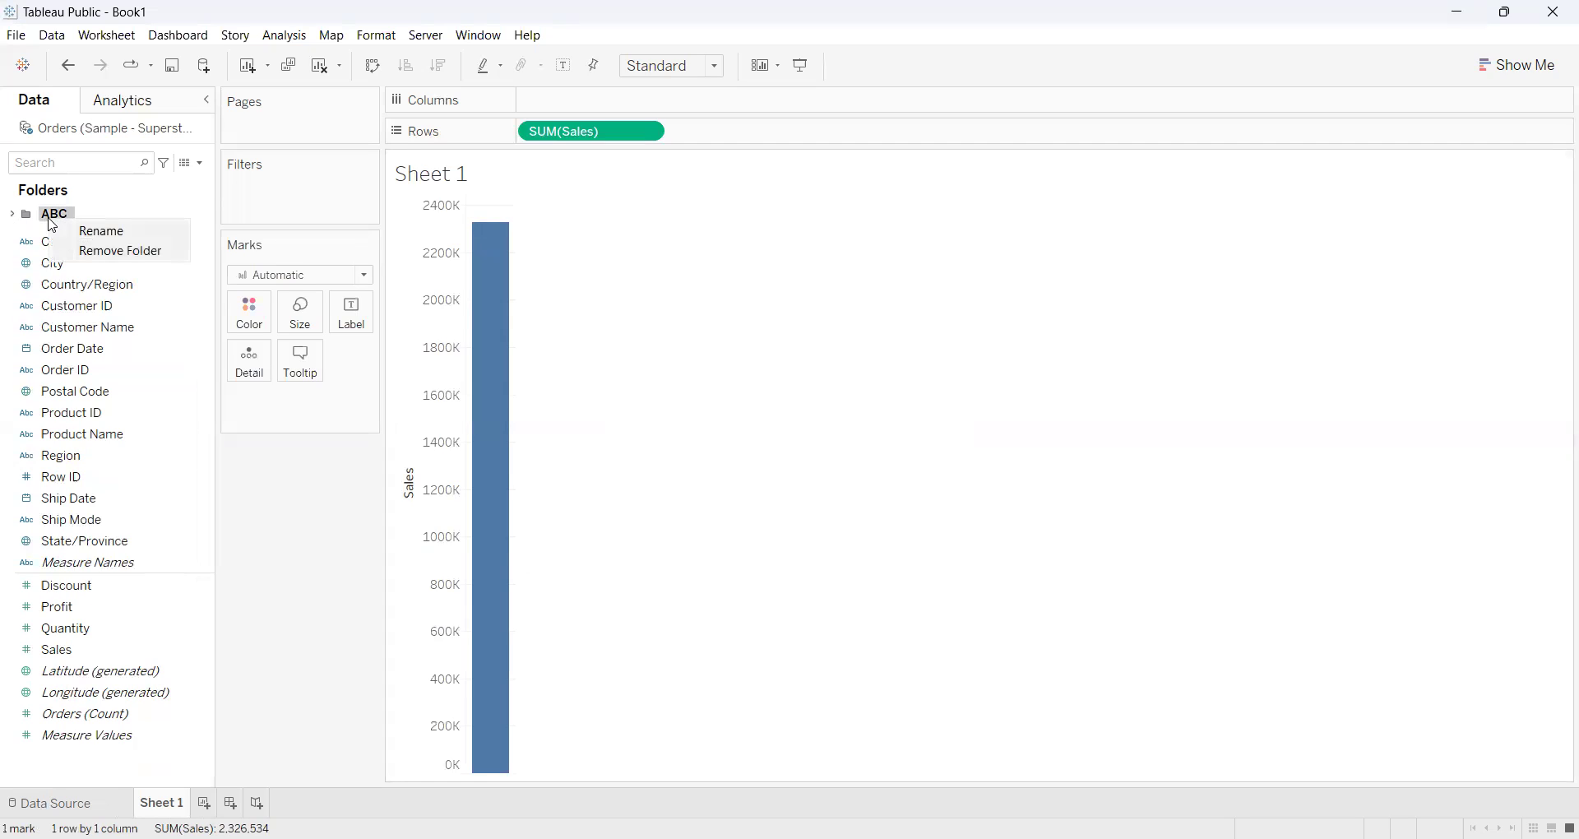
click(48, 218)
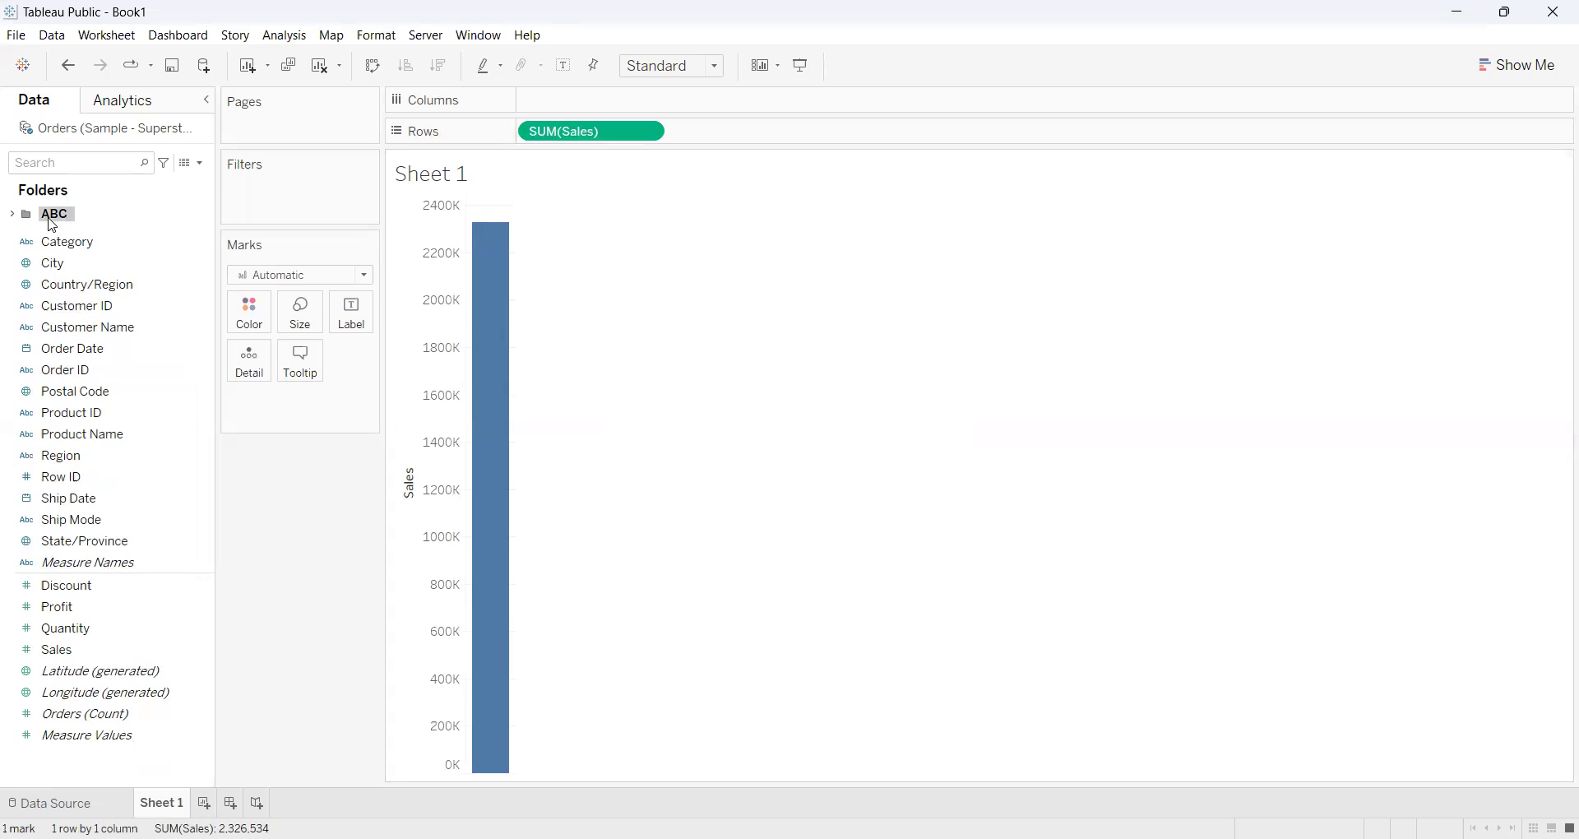
right_click(57, 220)
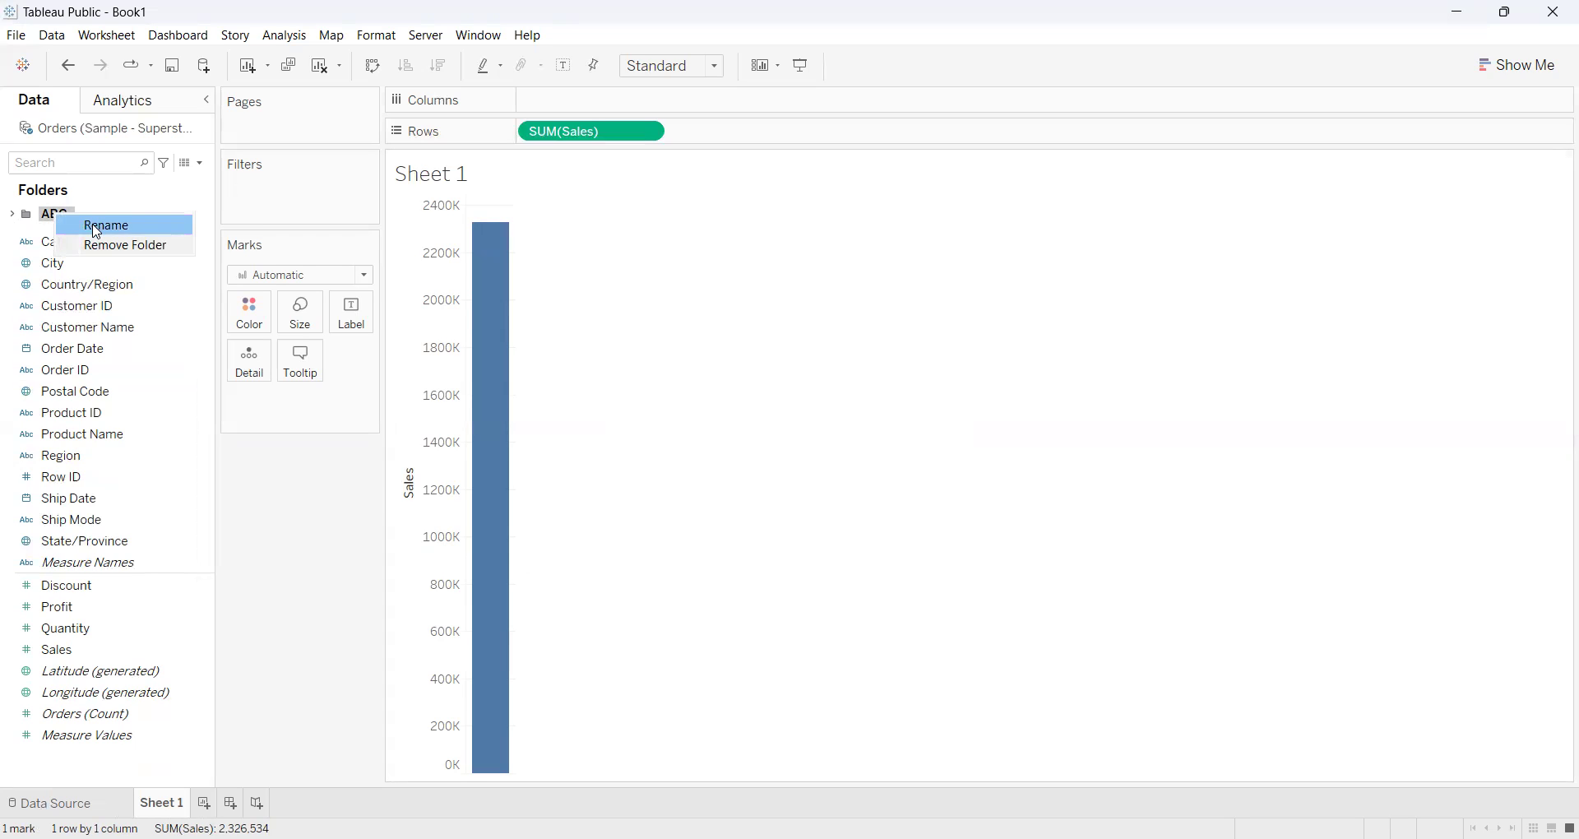
click(136, 251)
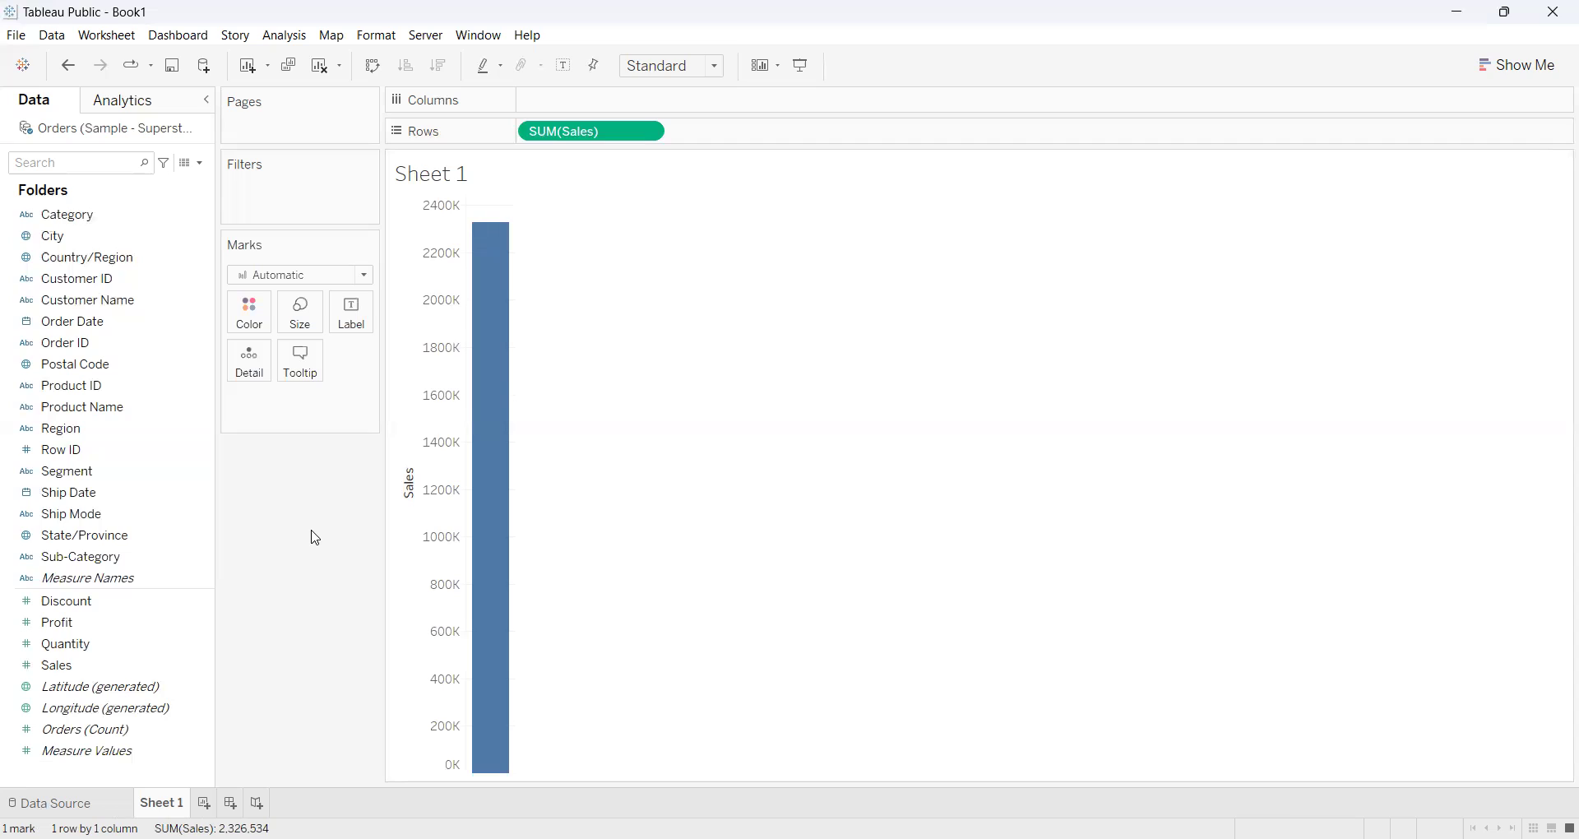
- Create a hierarchy named ABC from the Segment field
click(189, 435)
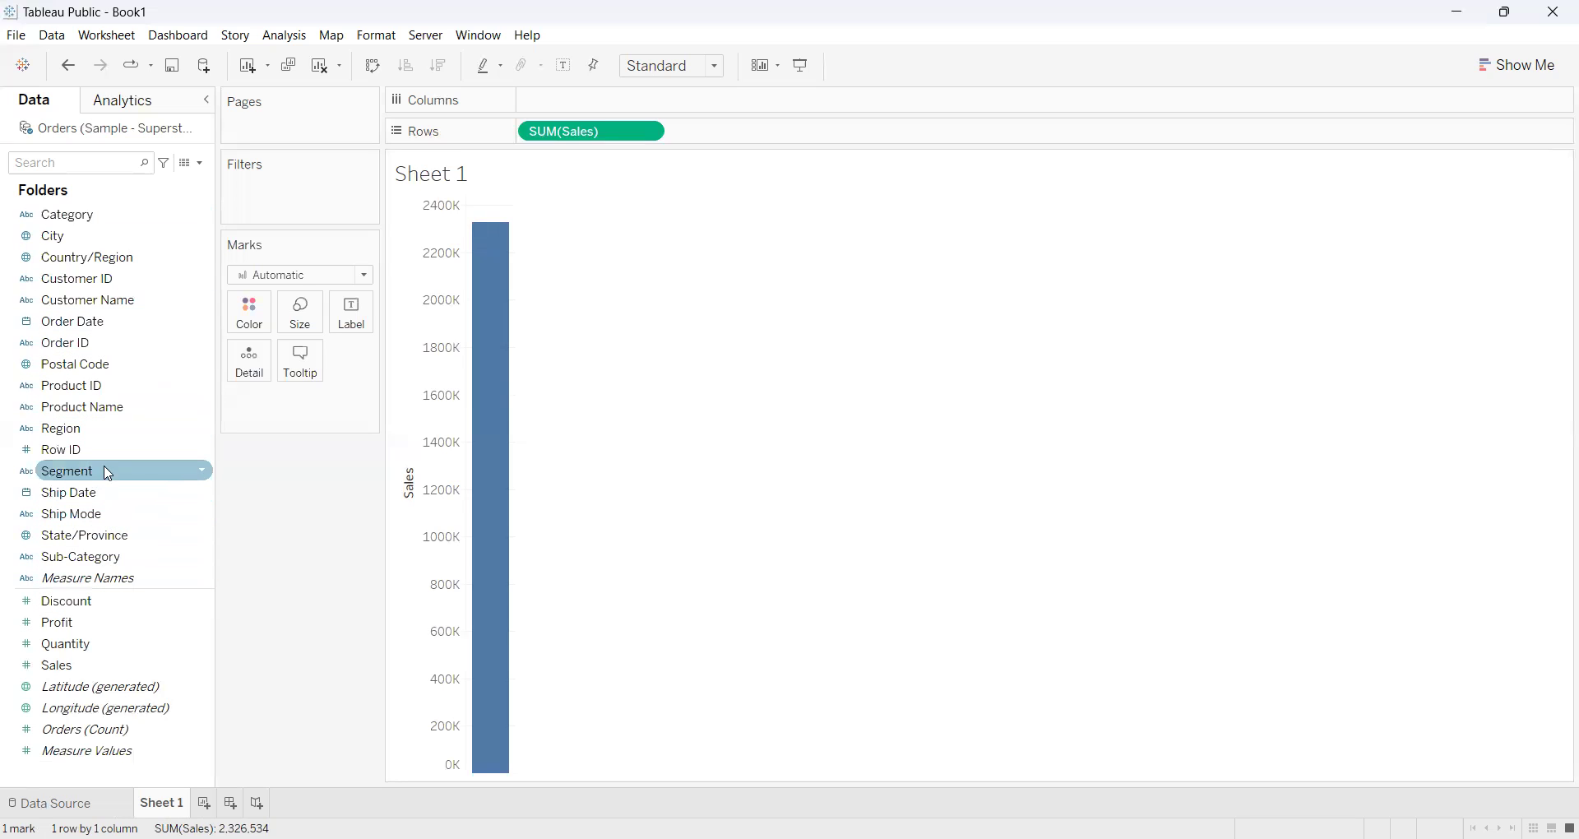
click(195, 474)
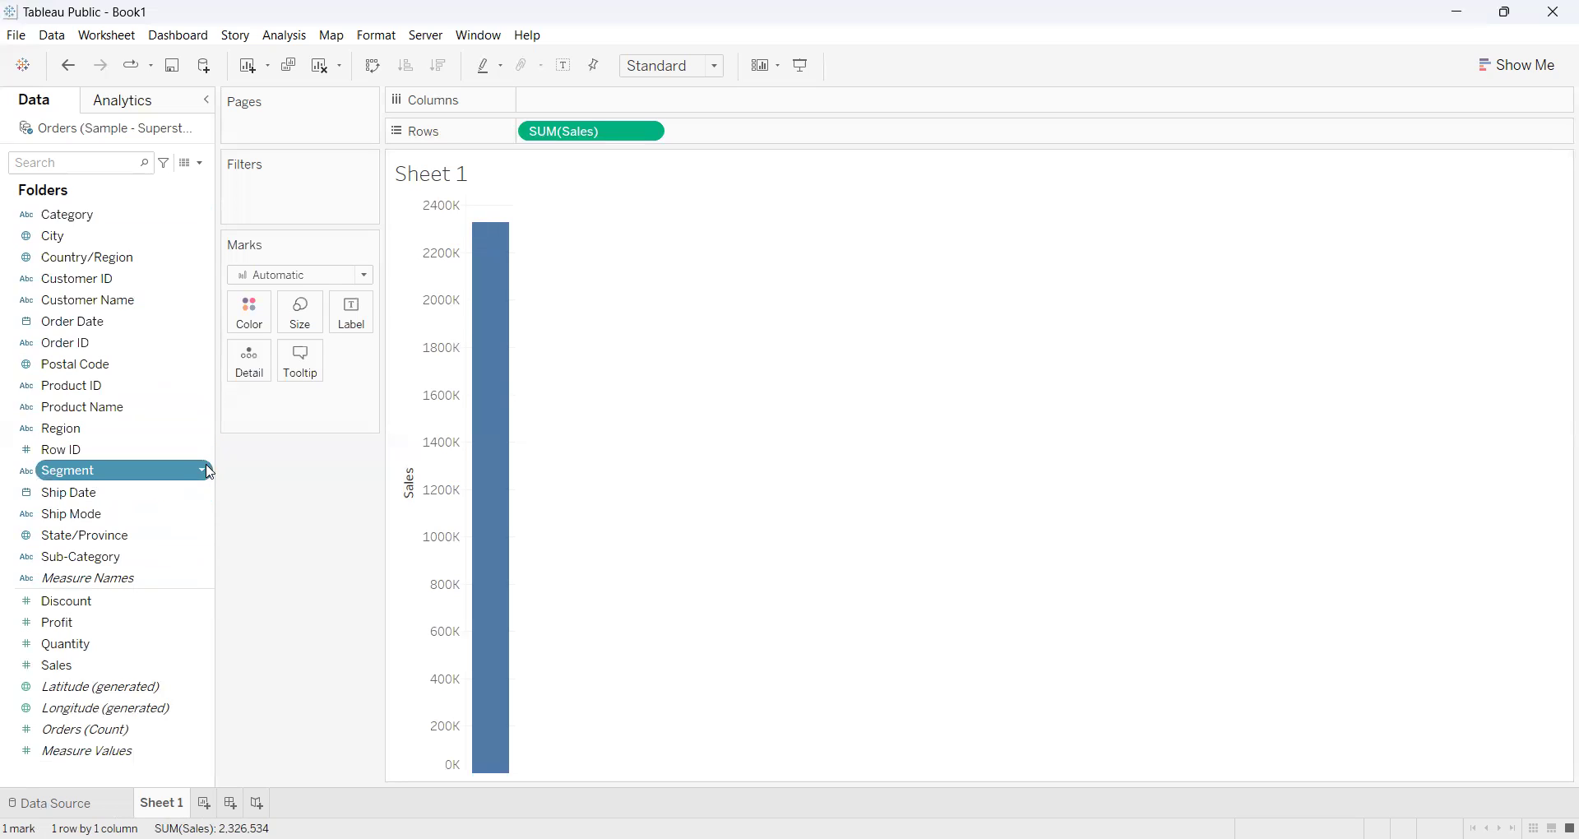
click(202, 475)
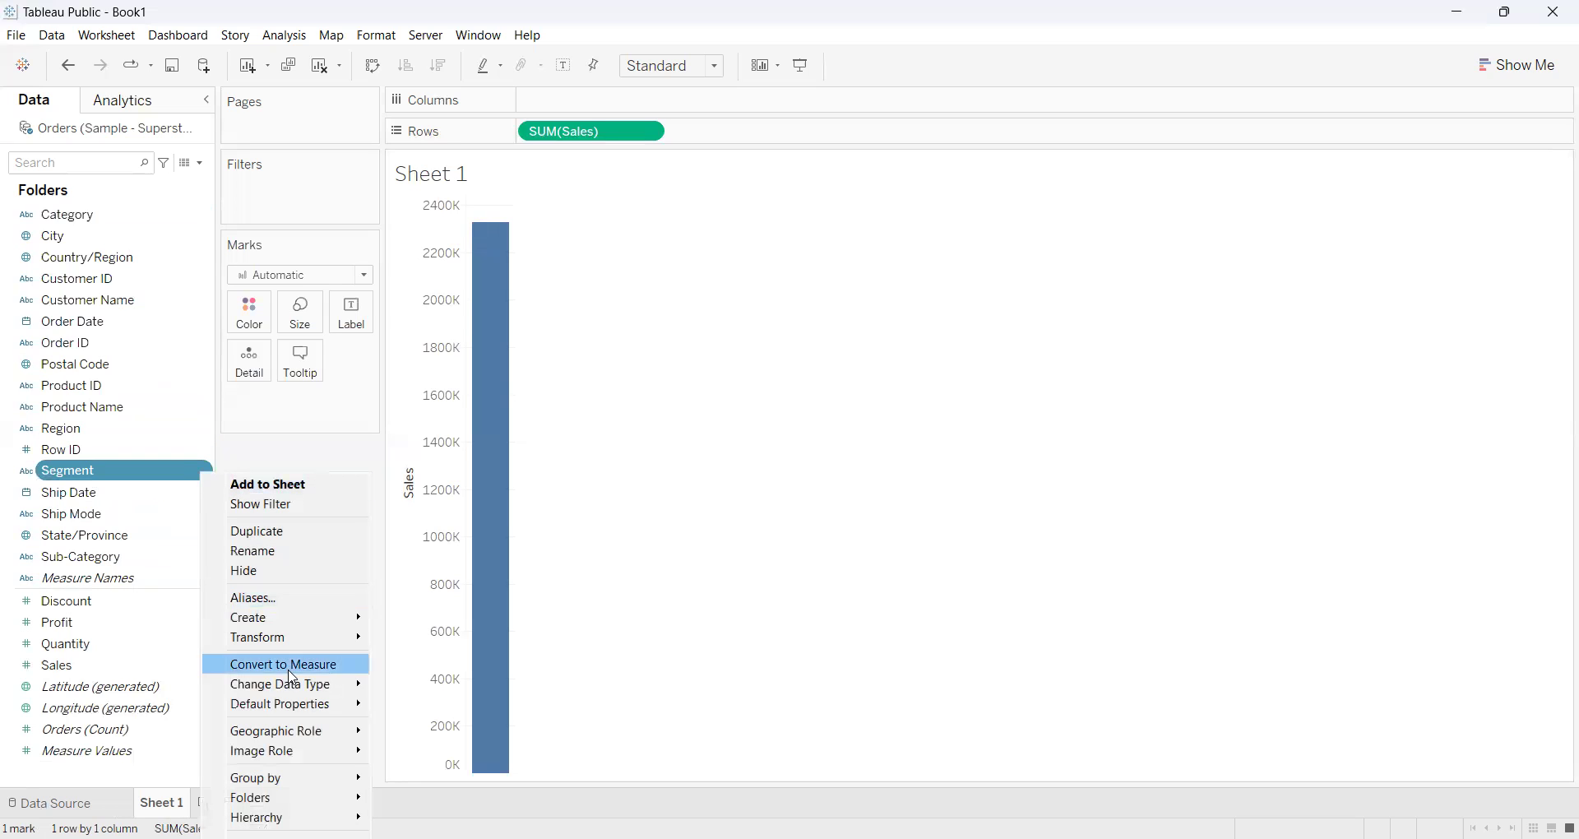
mouse_move(284, 796)
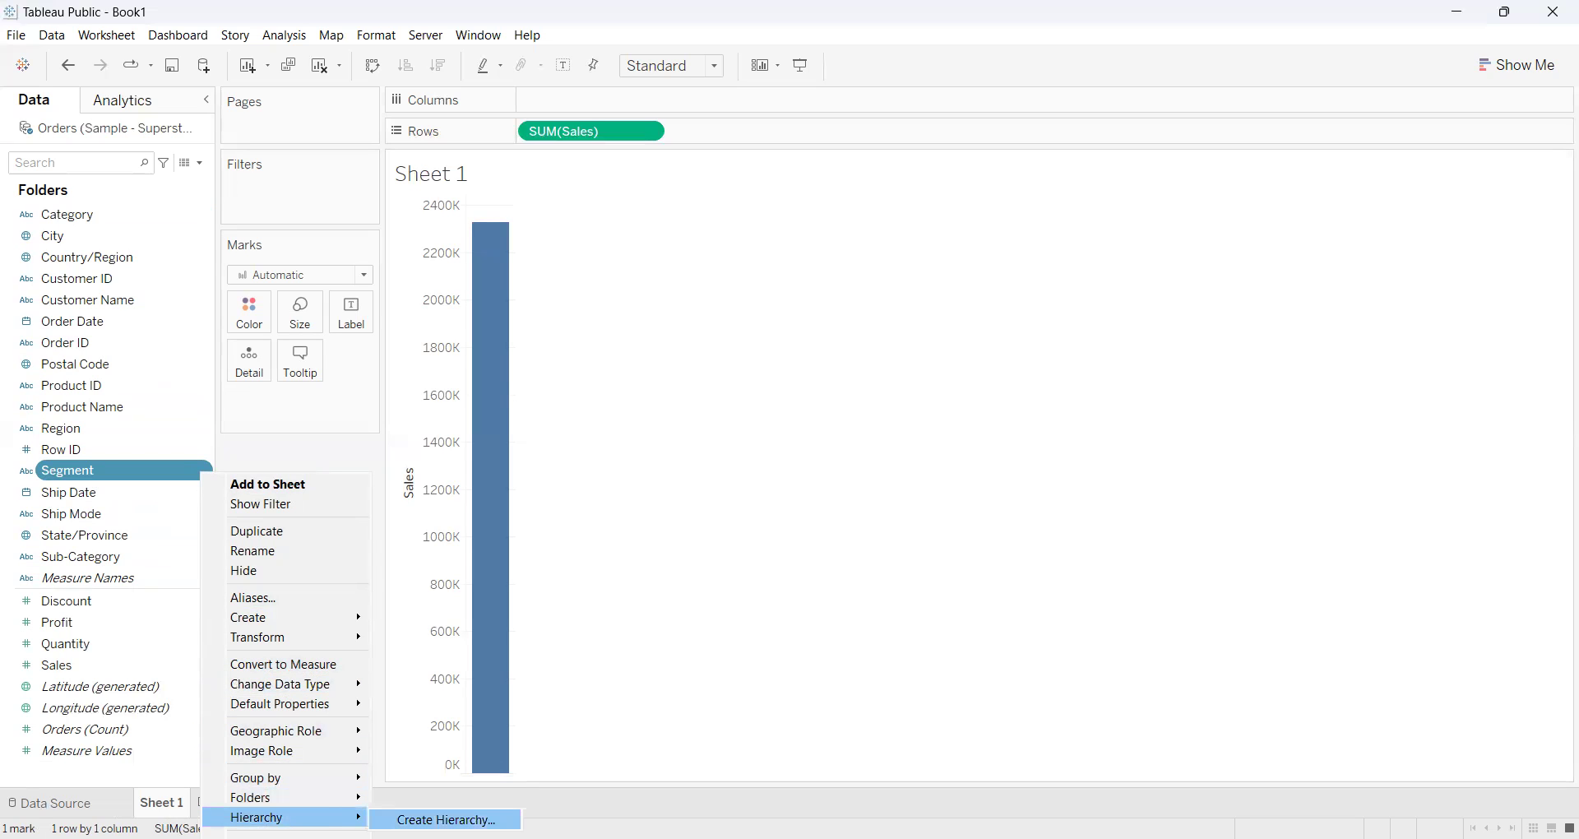
click(444, 820)
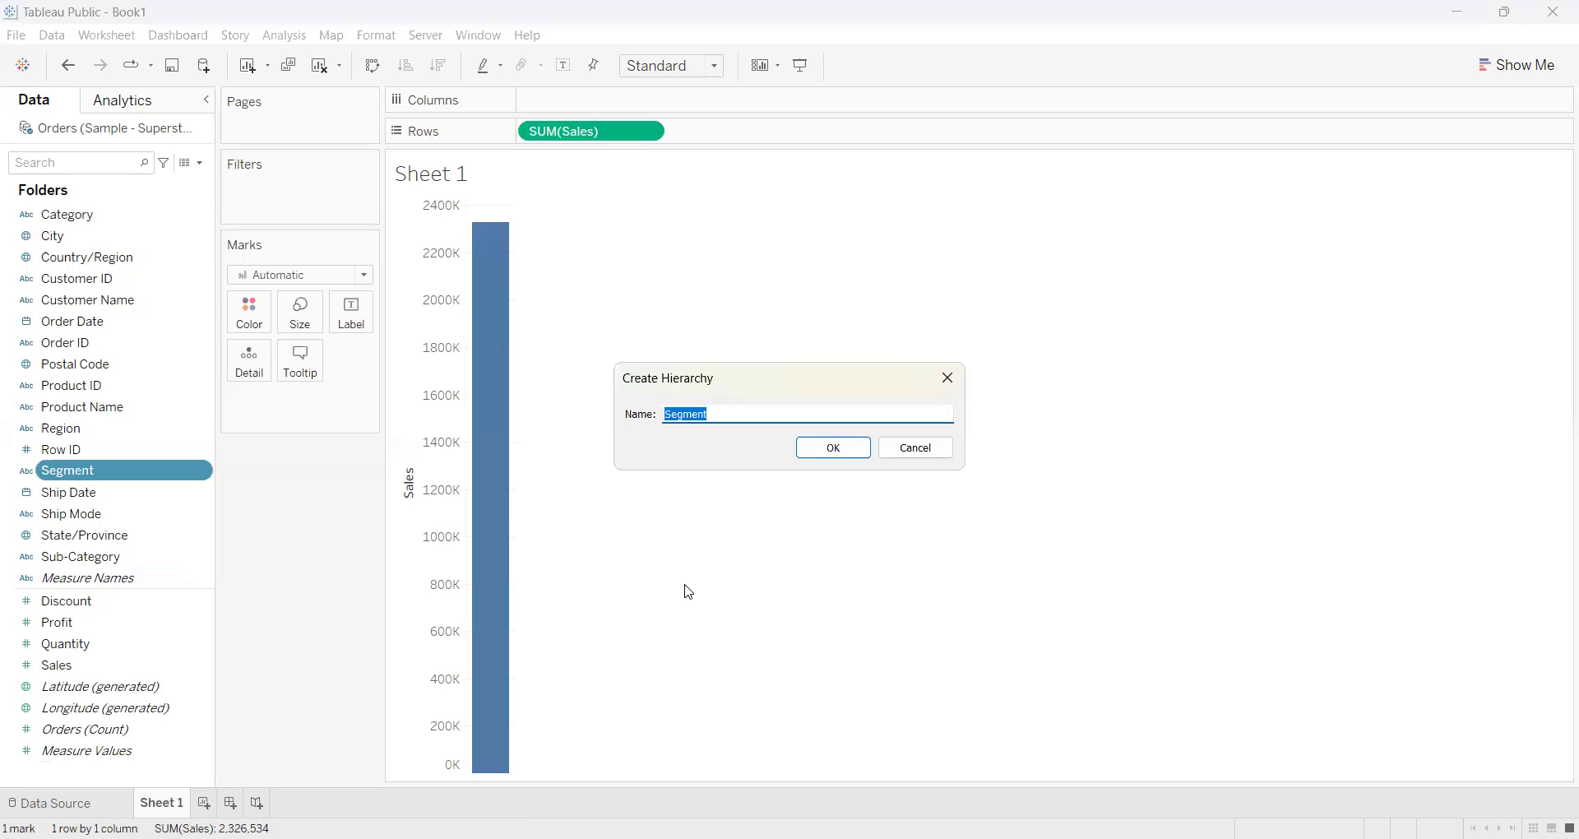
text(ABC)
click(832, 454)
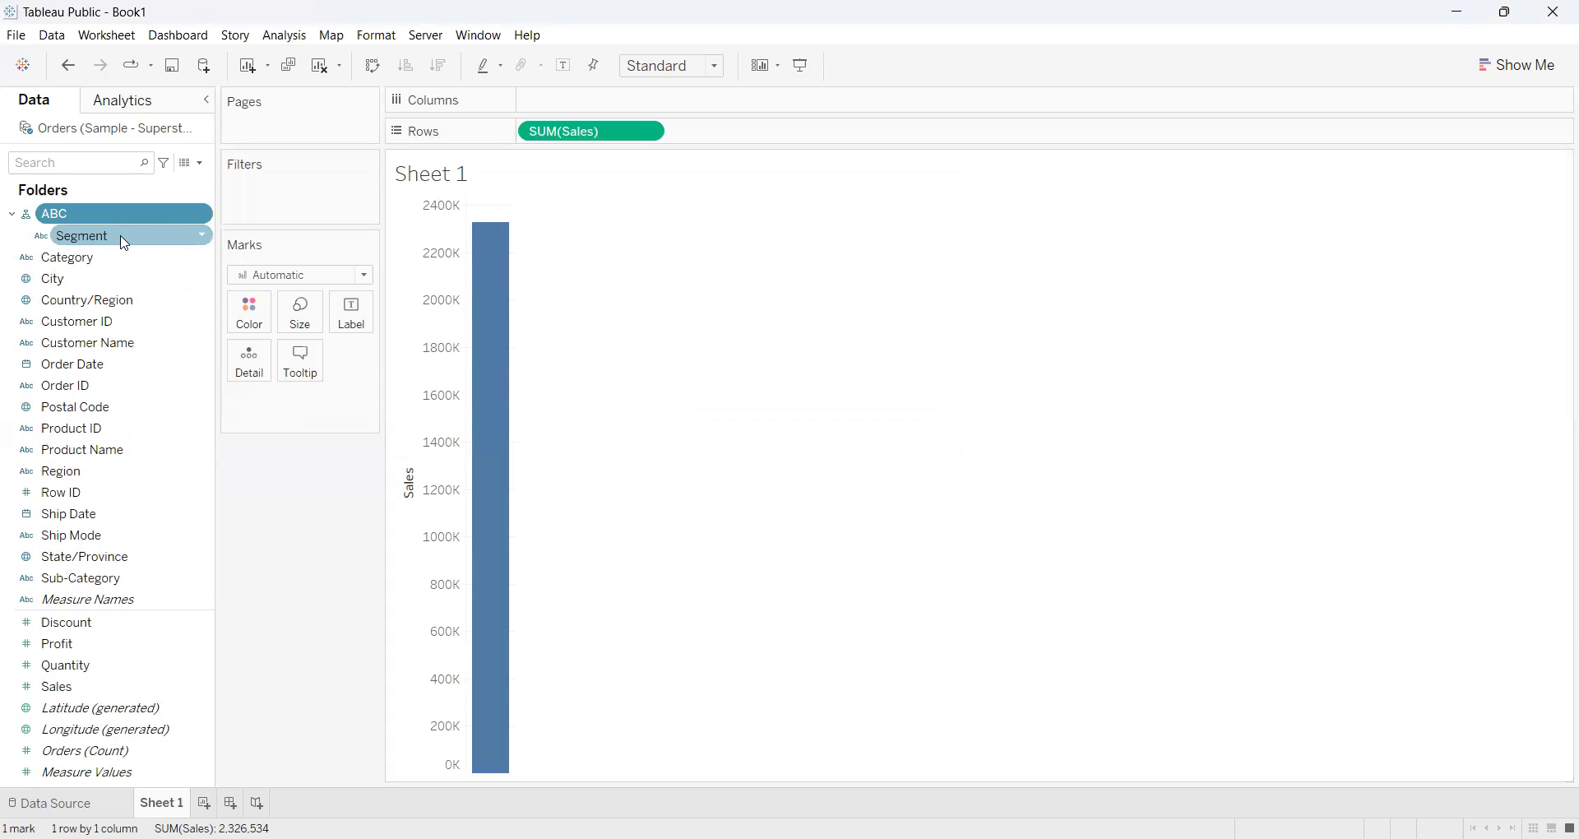
- Add the Category field to the existing ABC hierarchy
click(205, 265)
click(205, 265)
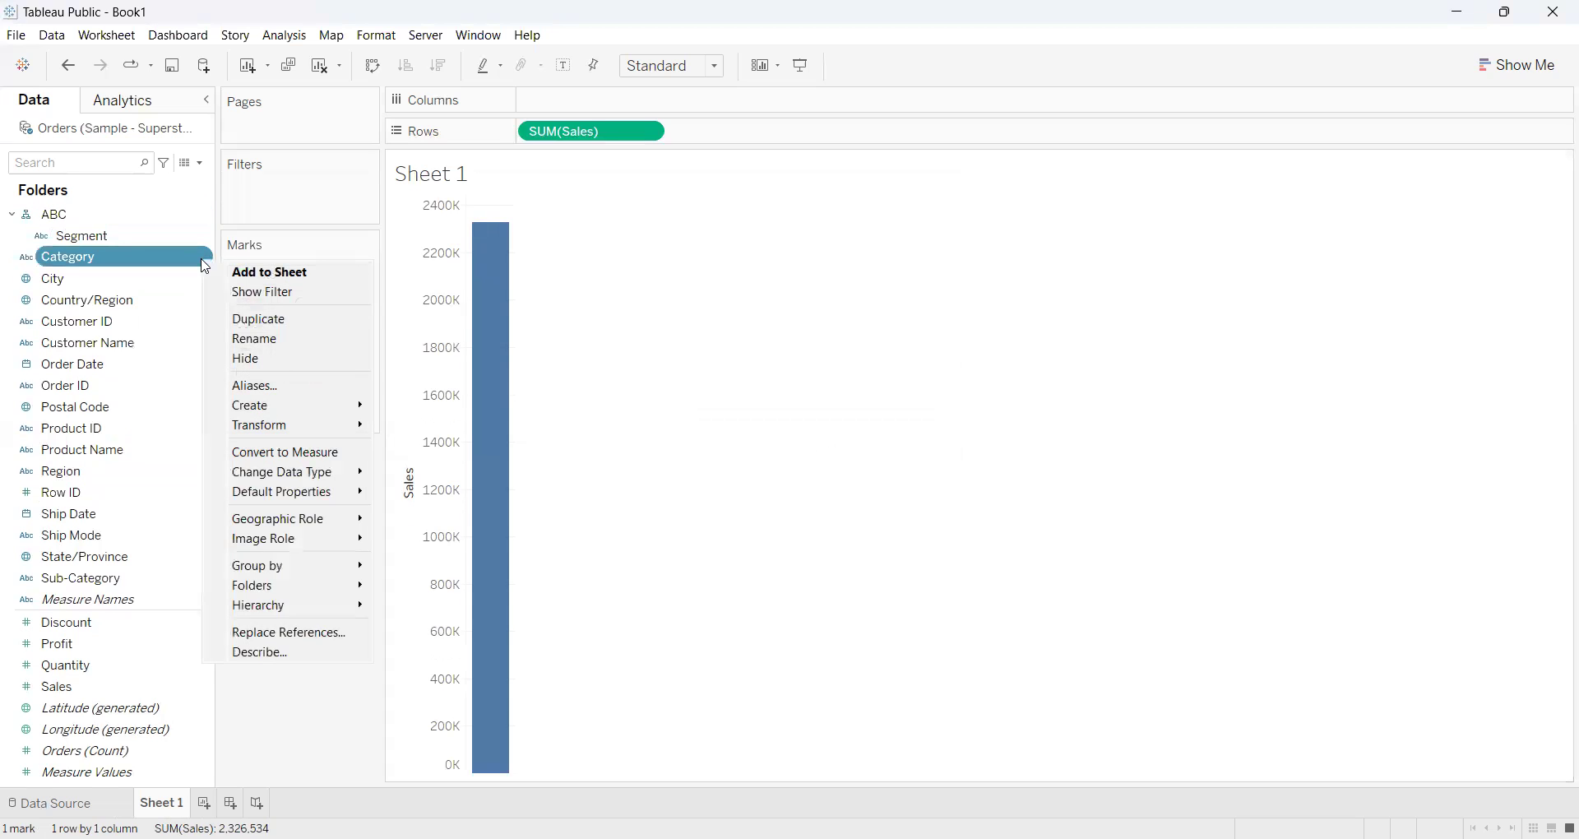
click(205, 265)
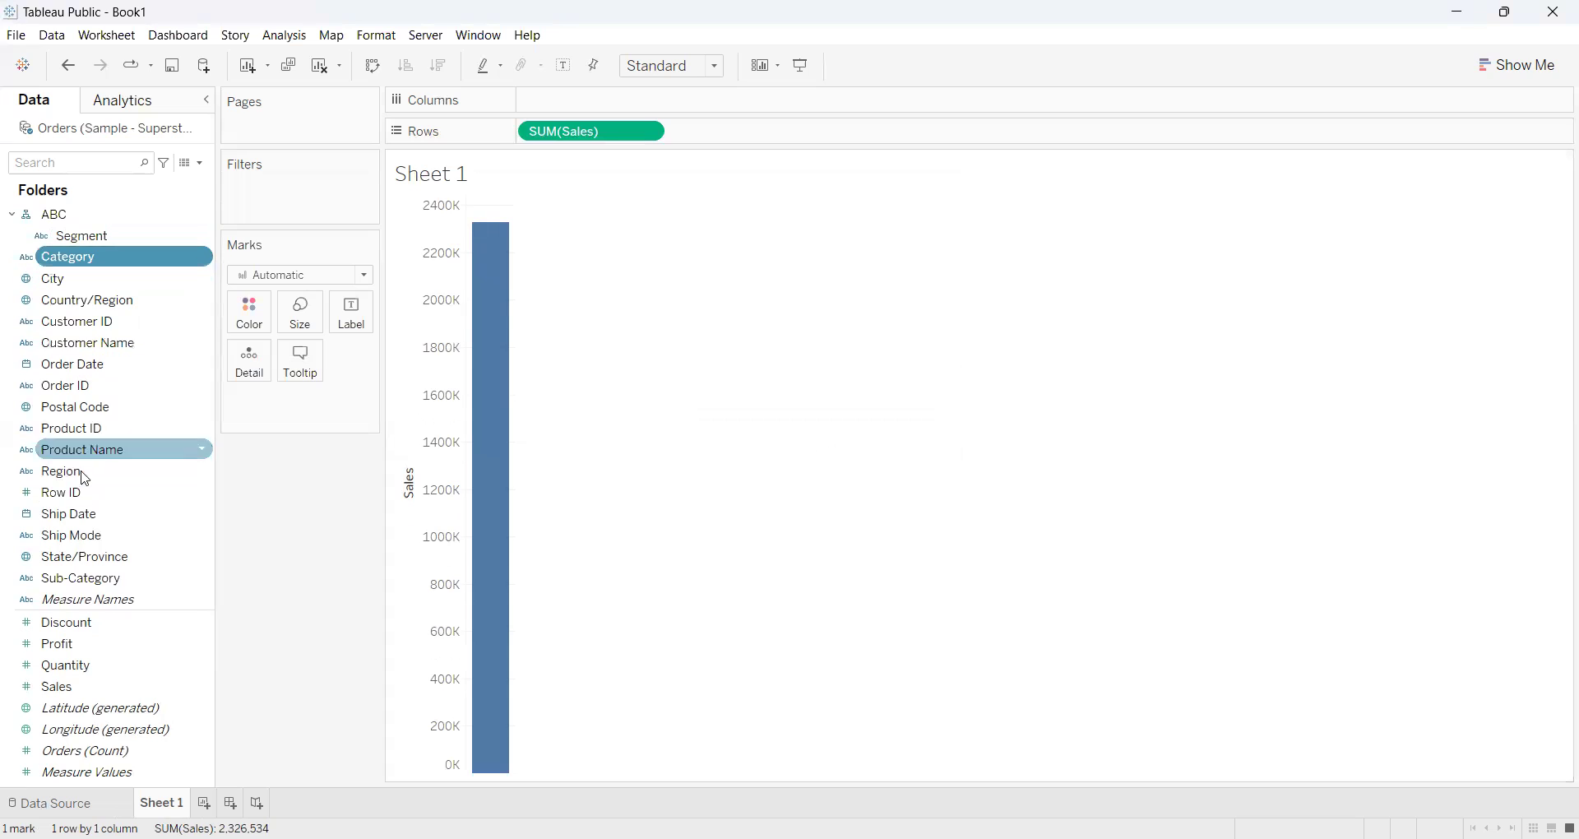
click(205, 262)
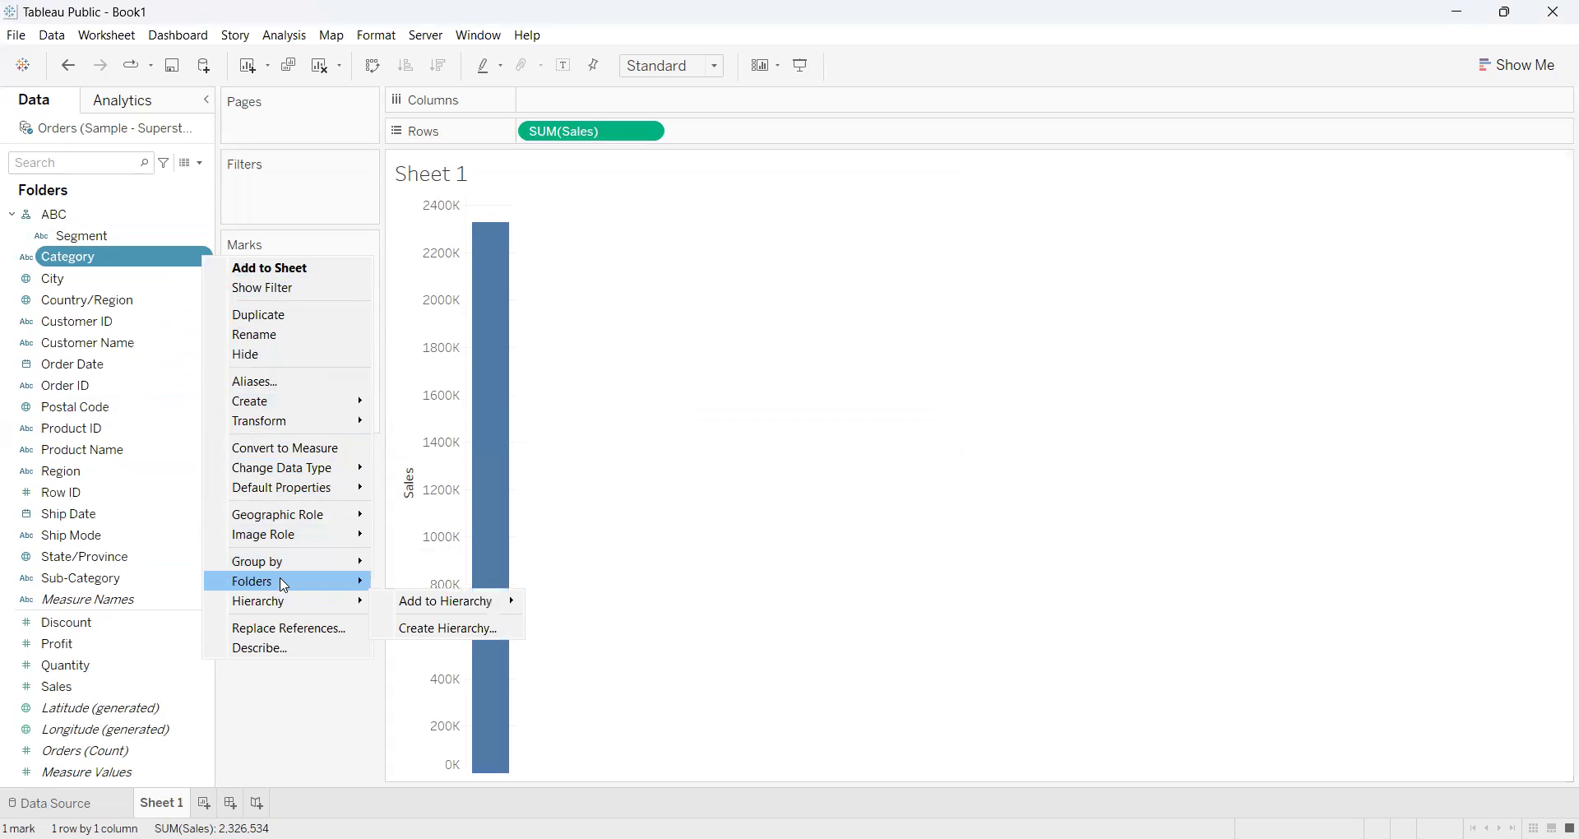
mouse_move(443, 608)
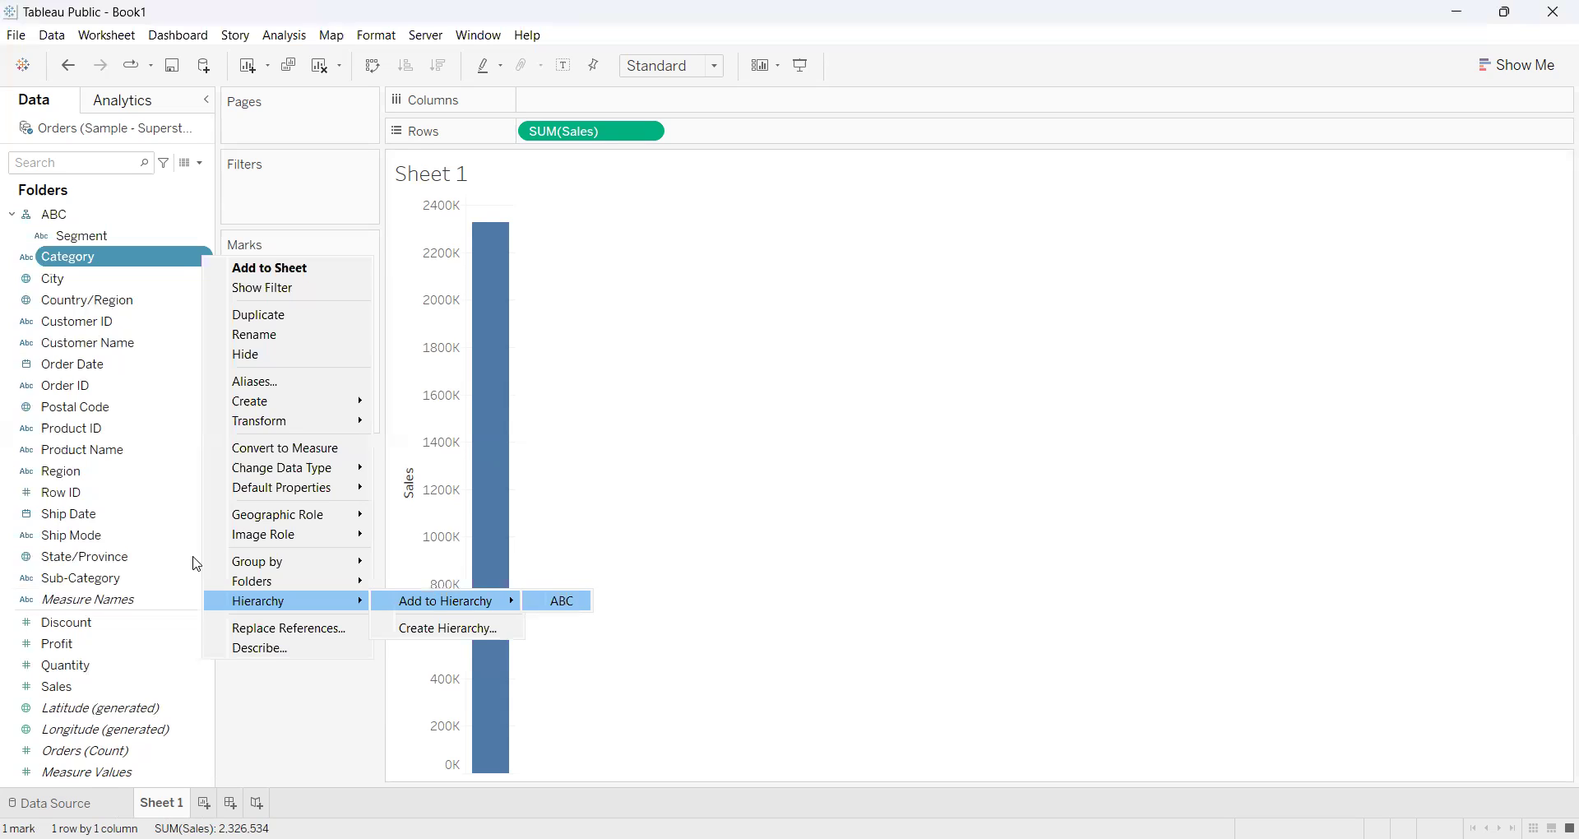
- Add the Sub-Category field to the ABC hierarchy
click(198, 580)
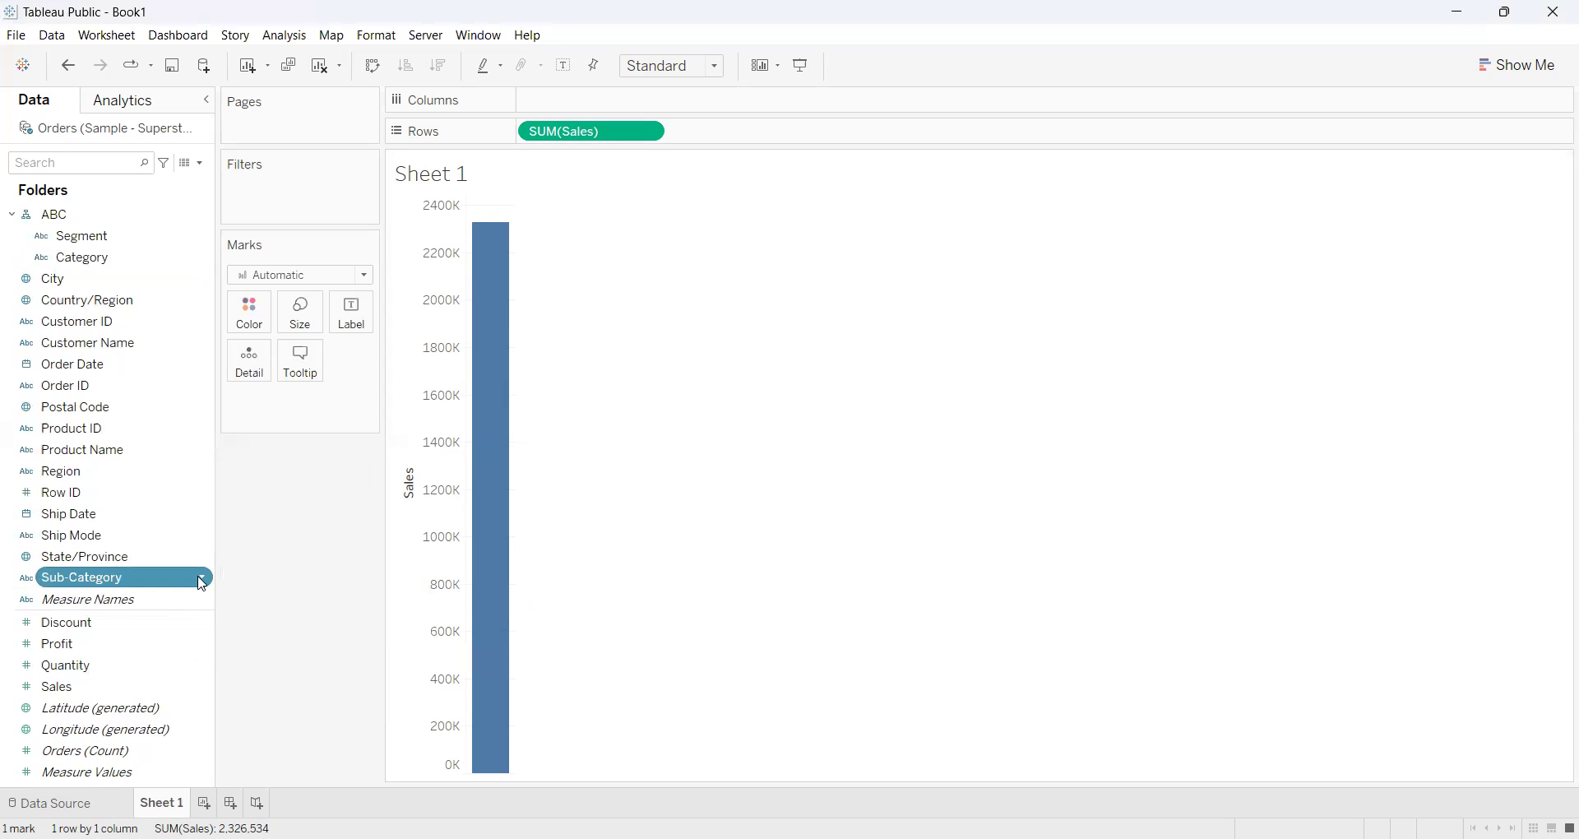
click(201, 580)
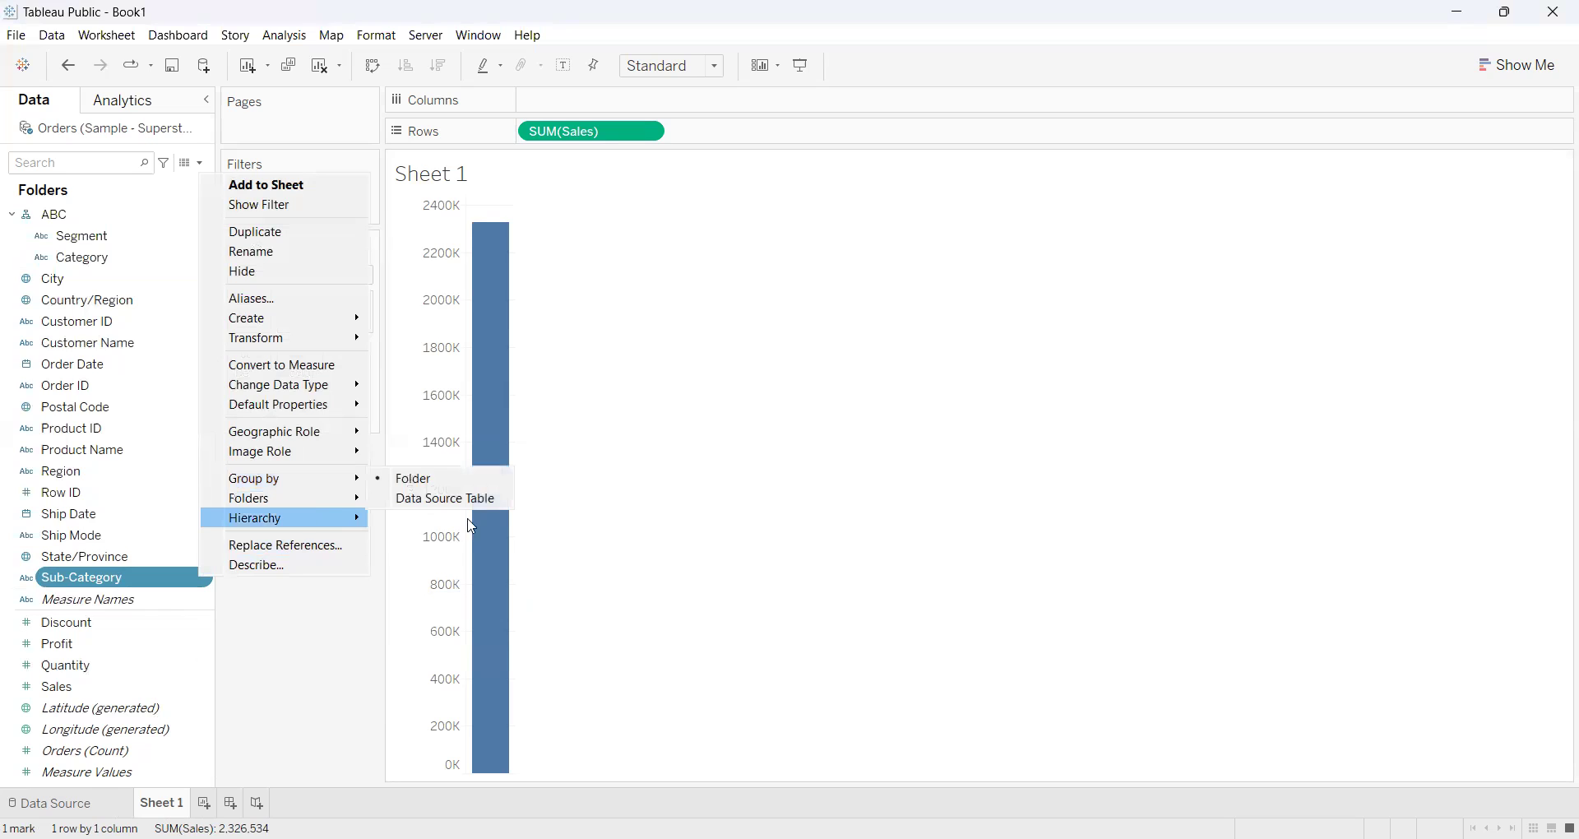
mouse_move(471, 520)
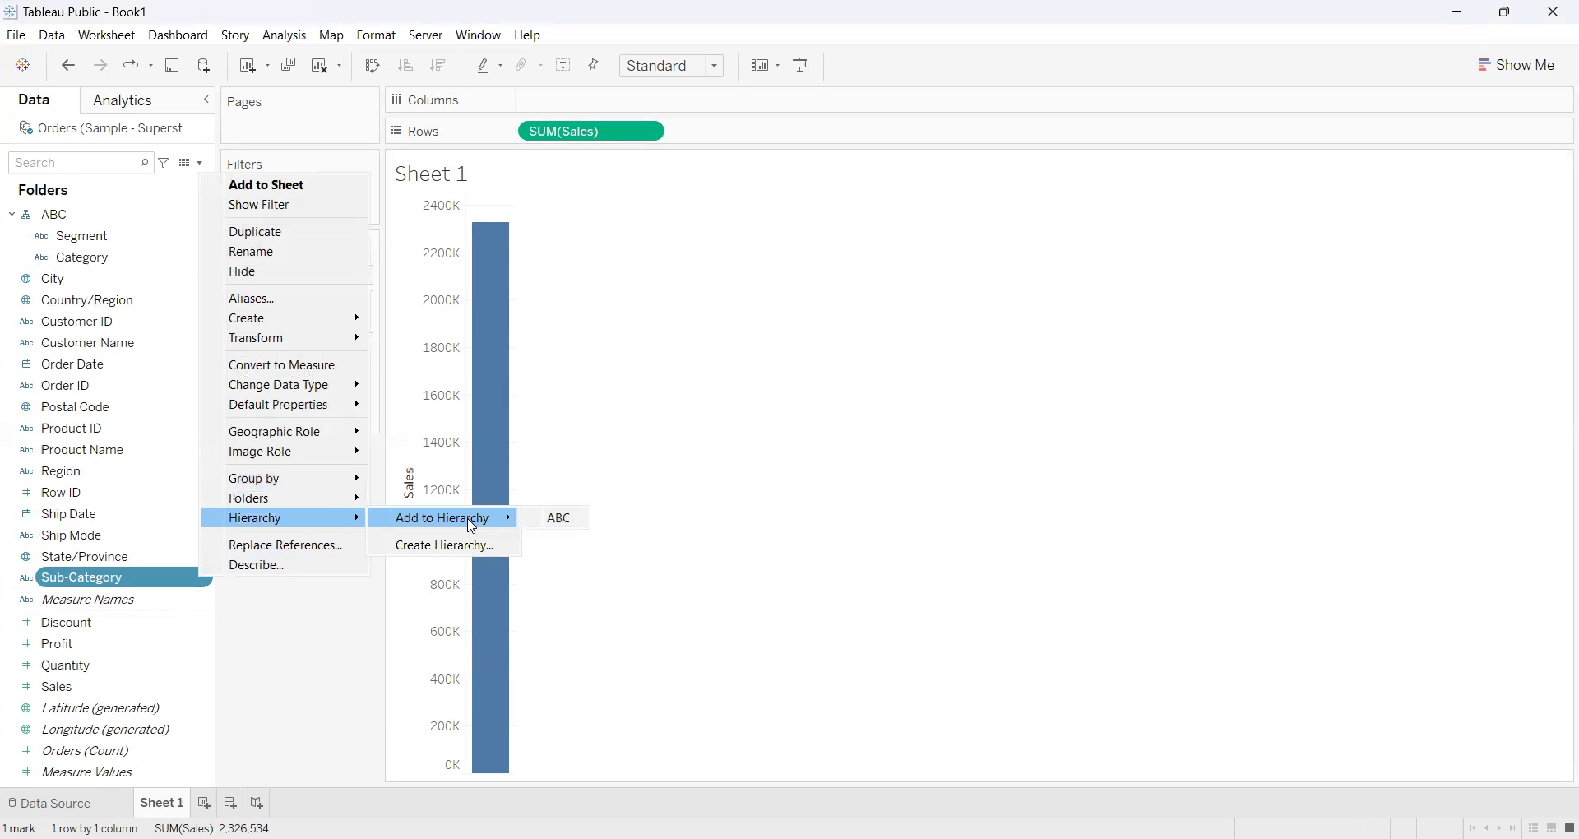
click(546, 520)
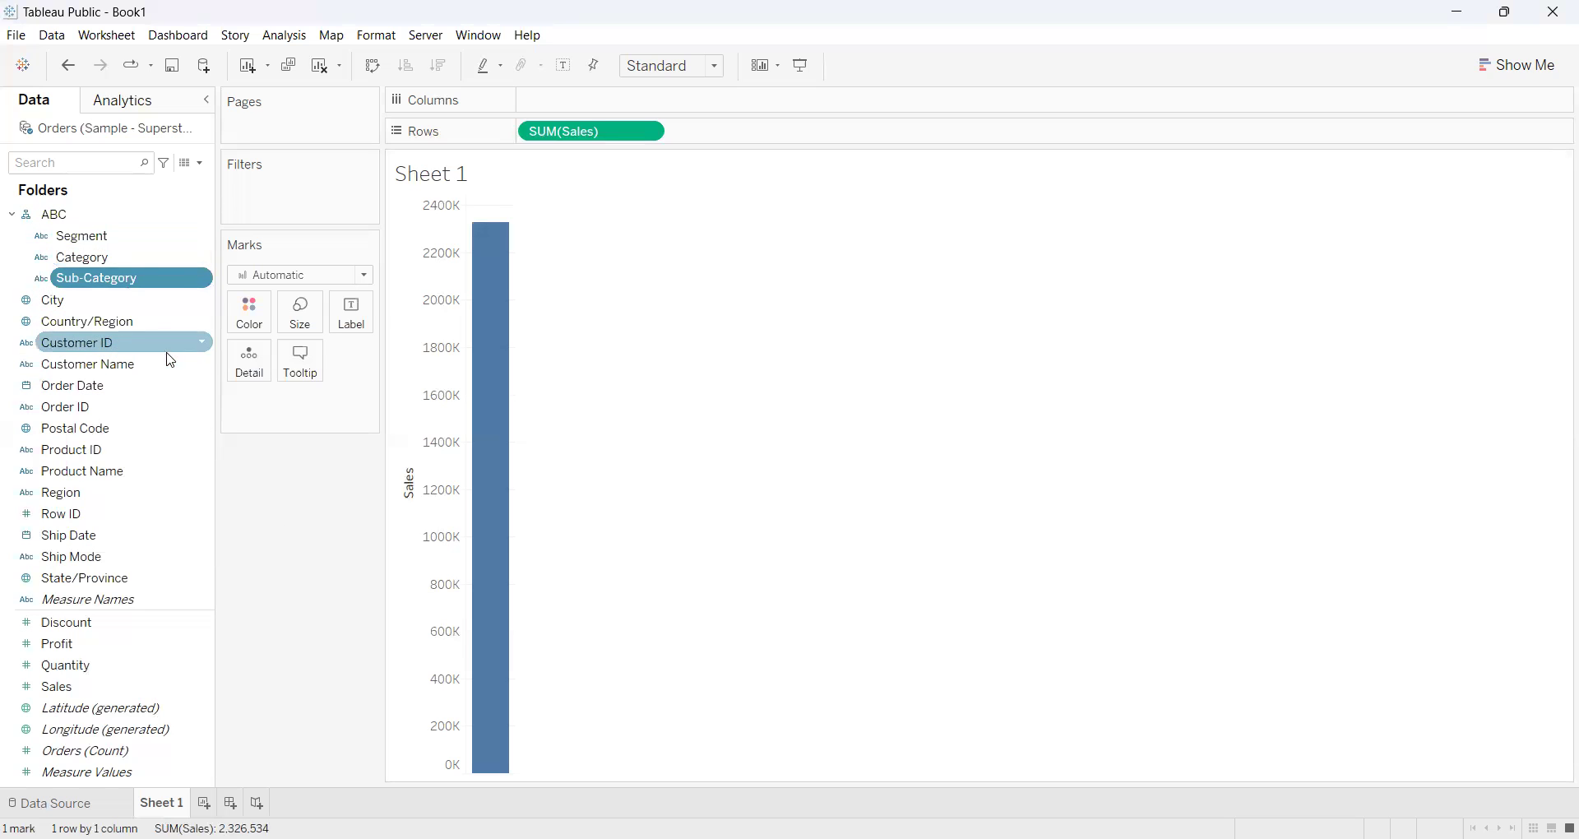
- Remove the Sub-Category field from the ABC hierarchy
click(205, 280)
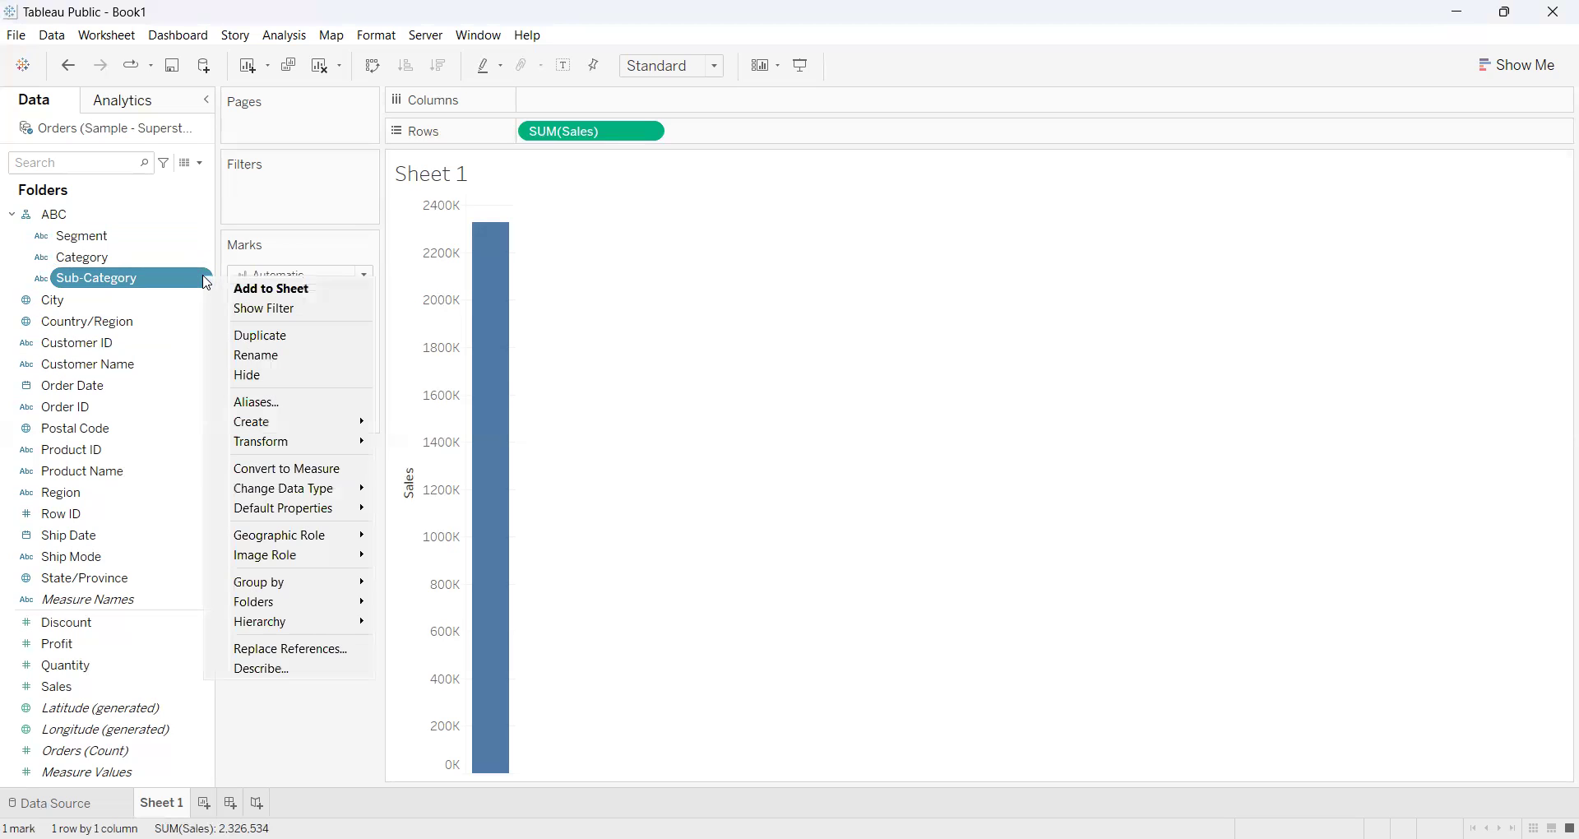
click(206, 282)
click(207, 282)
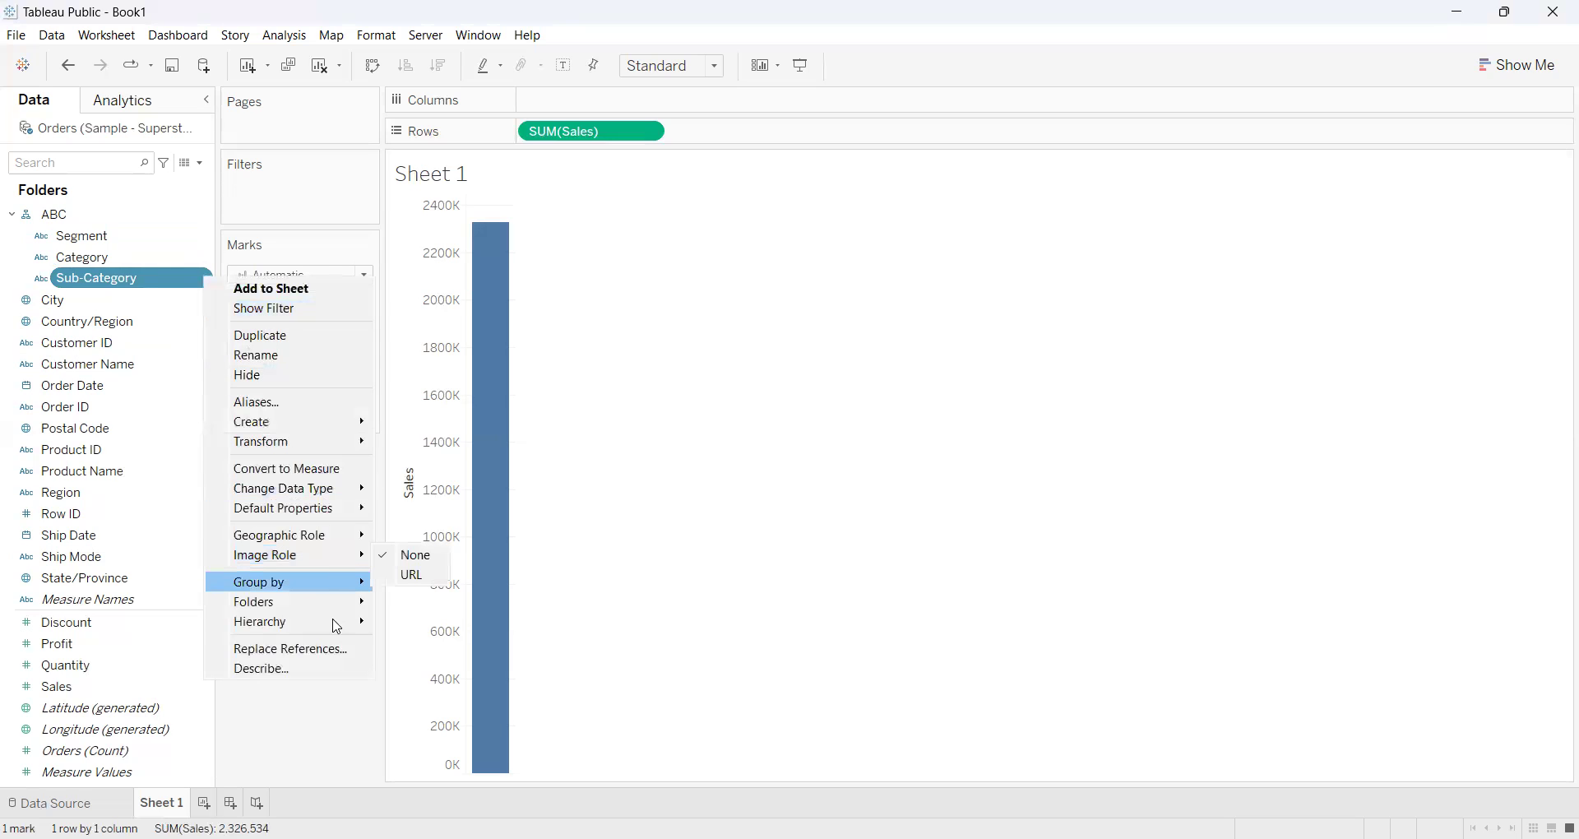
mouse_move(335, 623)
click(433, 625)
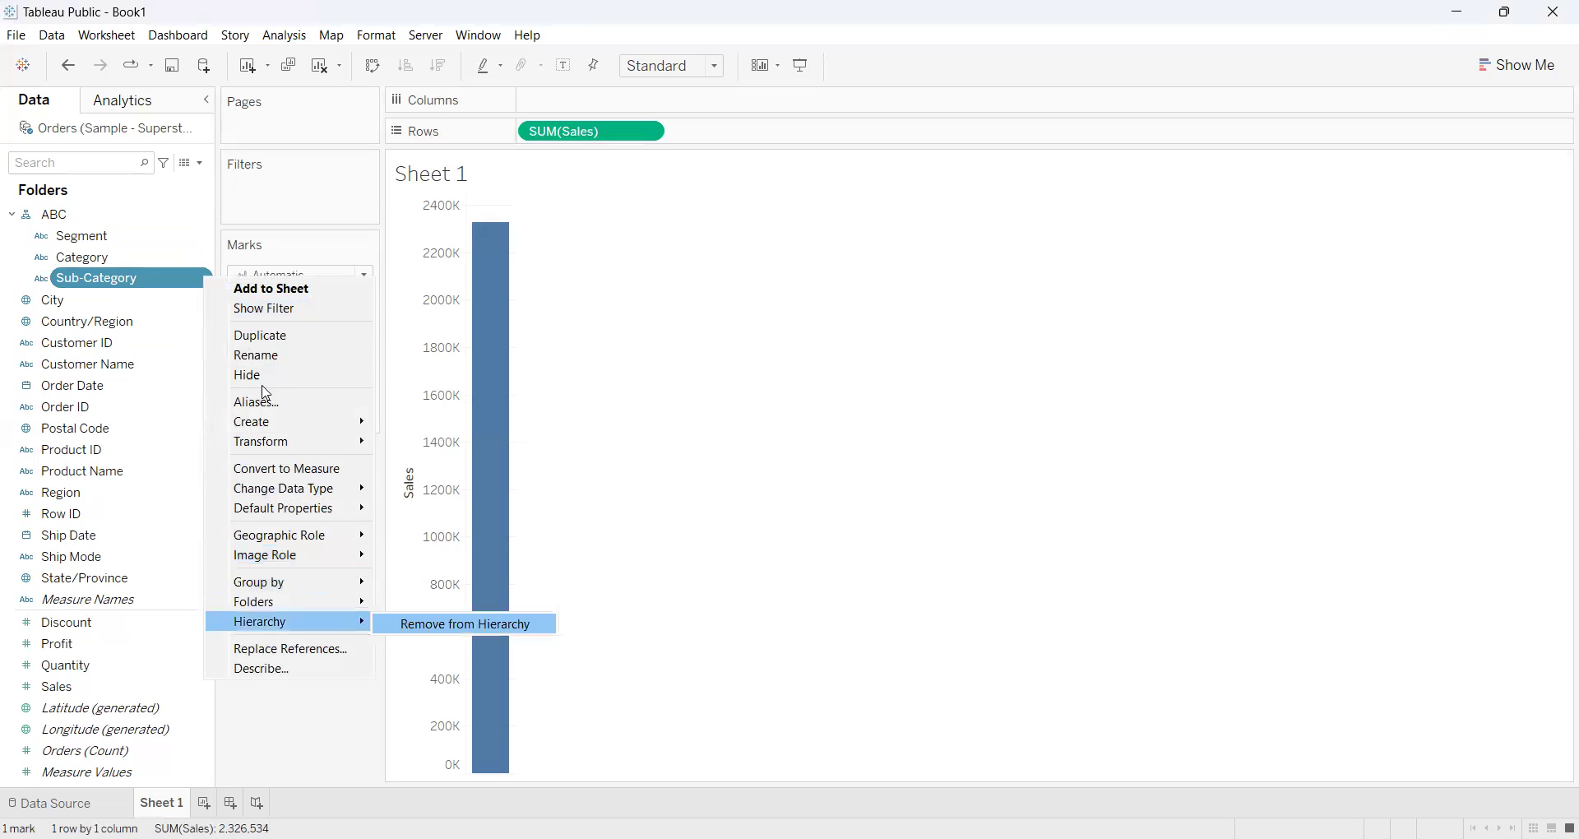
- Remove the Category field from the ABC hierarchy, leaving only Segment in it
right_click(205, 260)
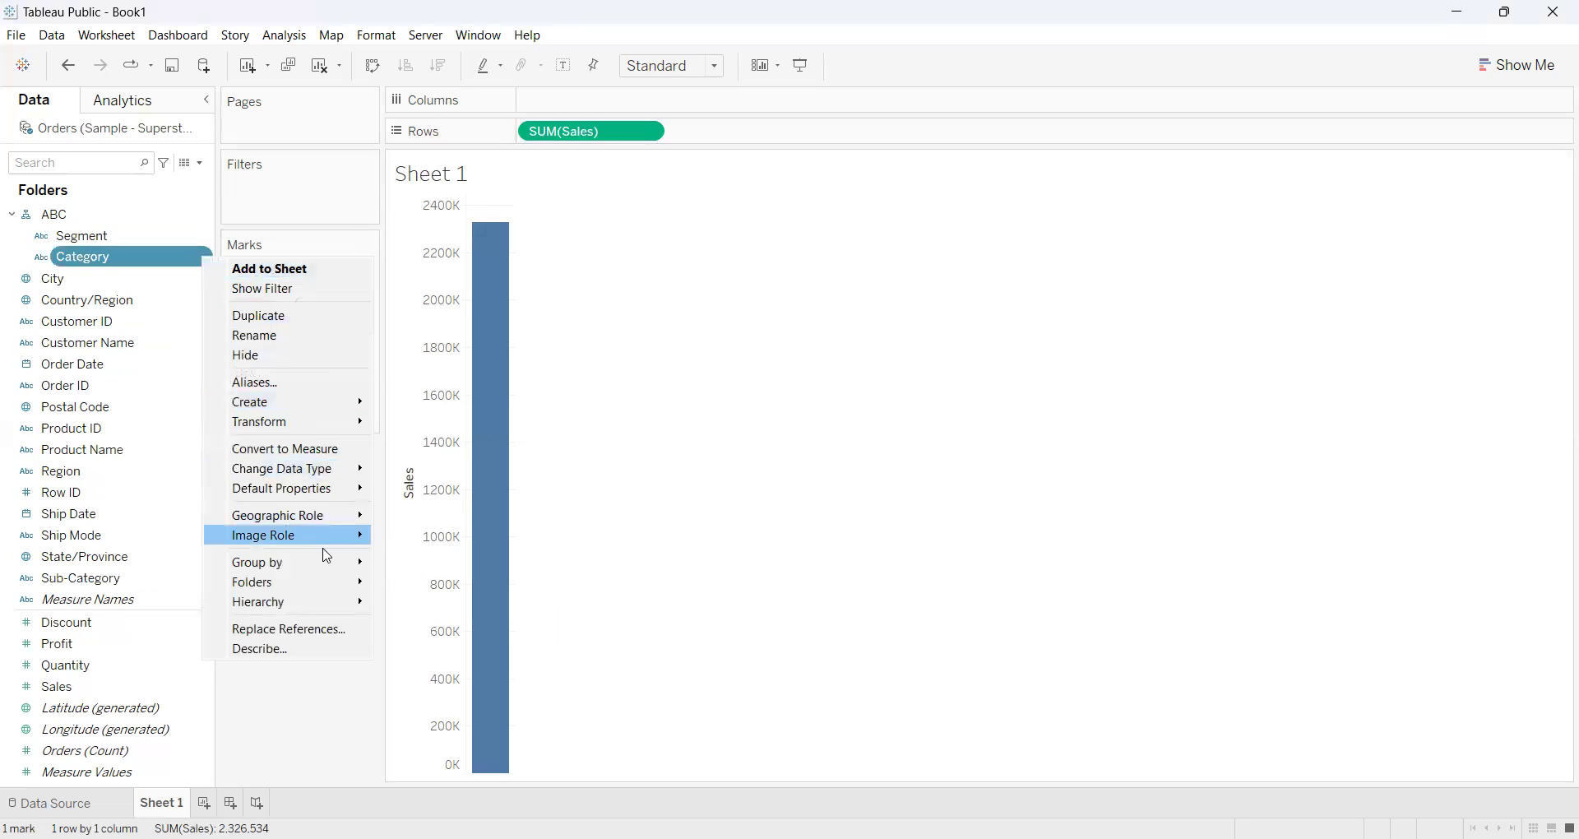
mouse_move(329, 612)
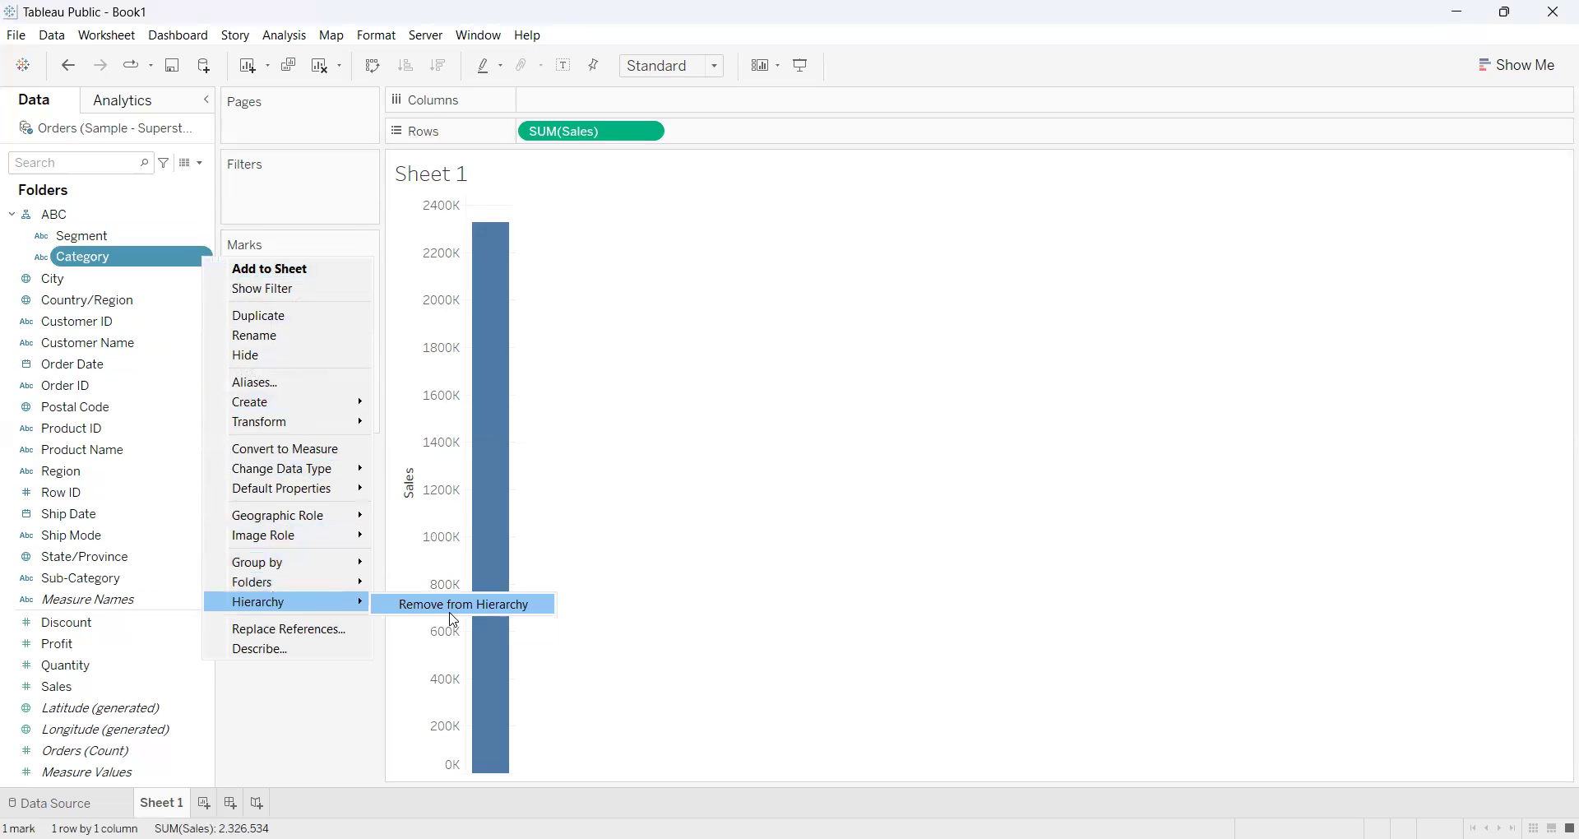
click(444, 605)
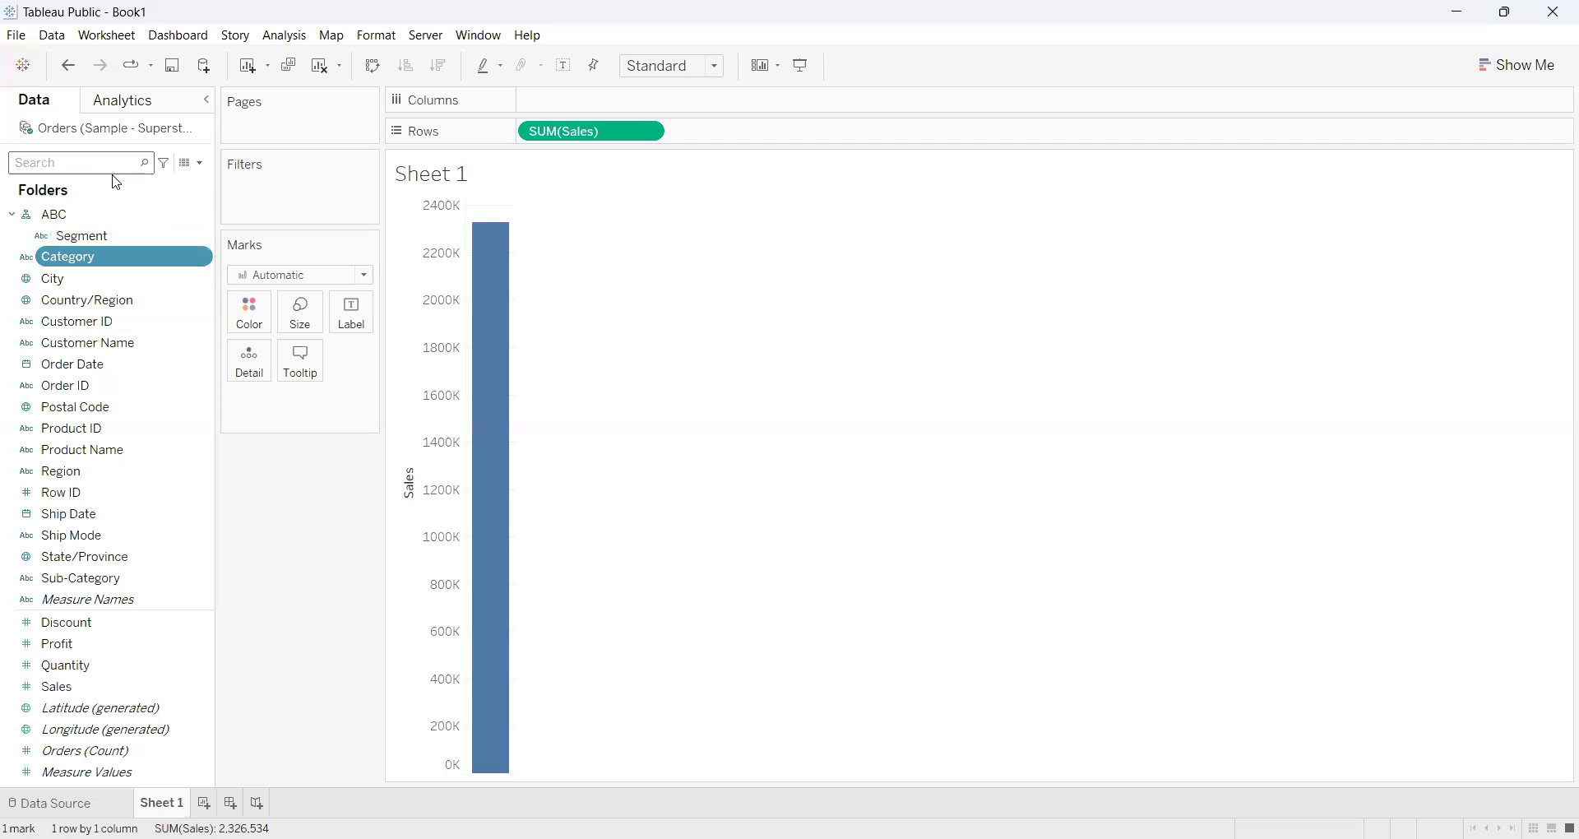
- Move the Category field directly into the ABC hierarchy, placing it below Segment
mouse_move(113, 268)
mouse_down()
mouse_move(128, 310)
mouse_move(74, 280)
mouse_move(87, 230)
mouse_move(116, 265)
mouse_up()
mouse_move(130, 268)
mouse_down()
mouse_move(131, 236)
mouse_move(132, 251)
mouse_up()
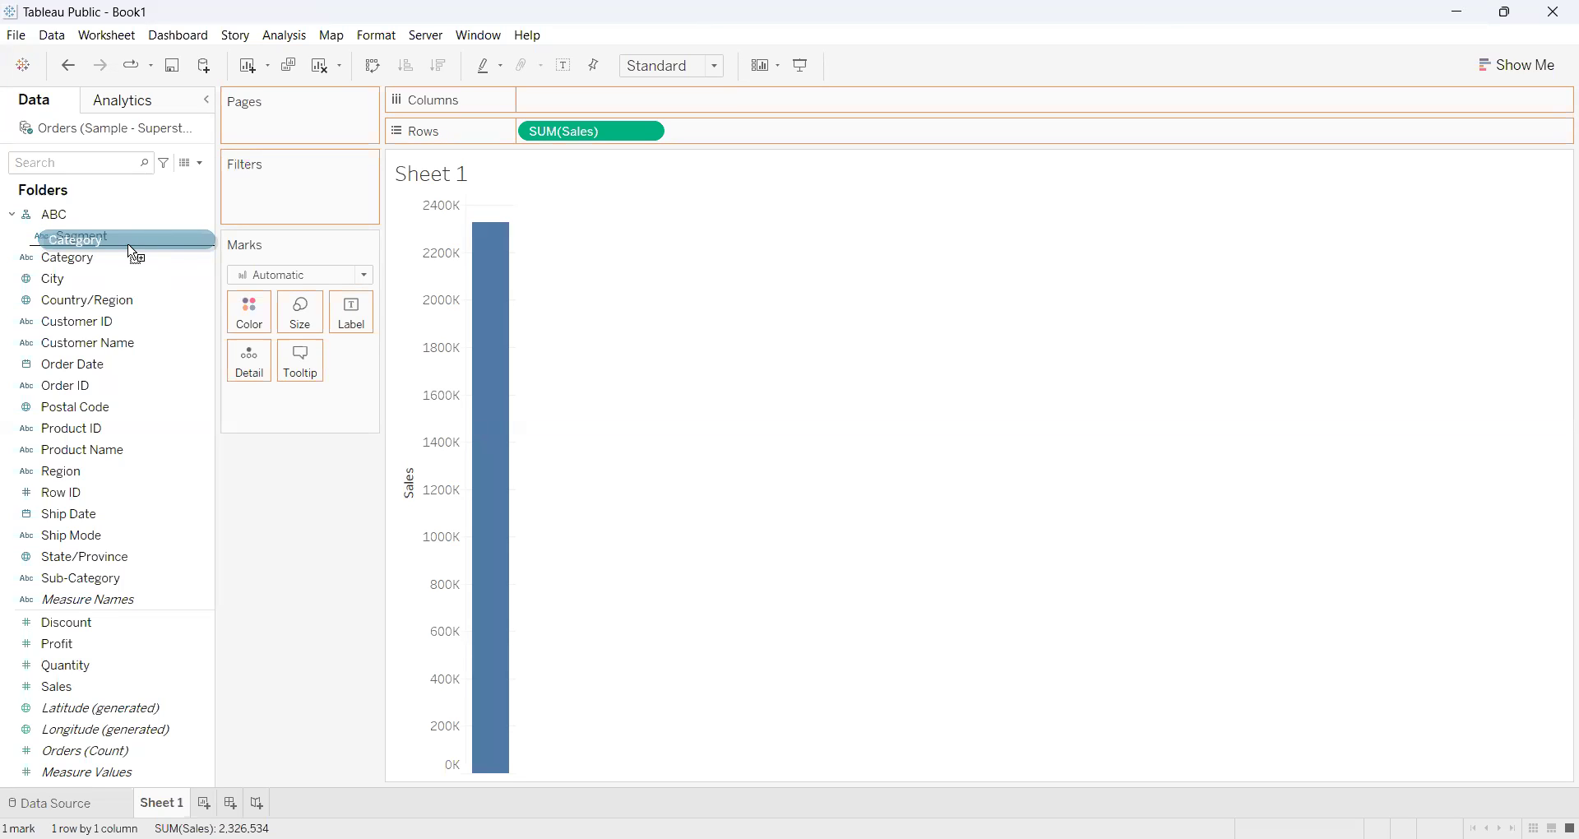
drag(132, 251, 127, 243)
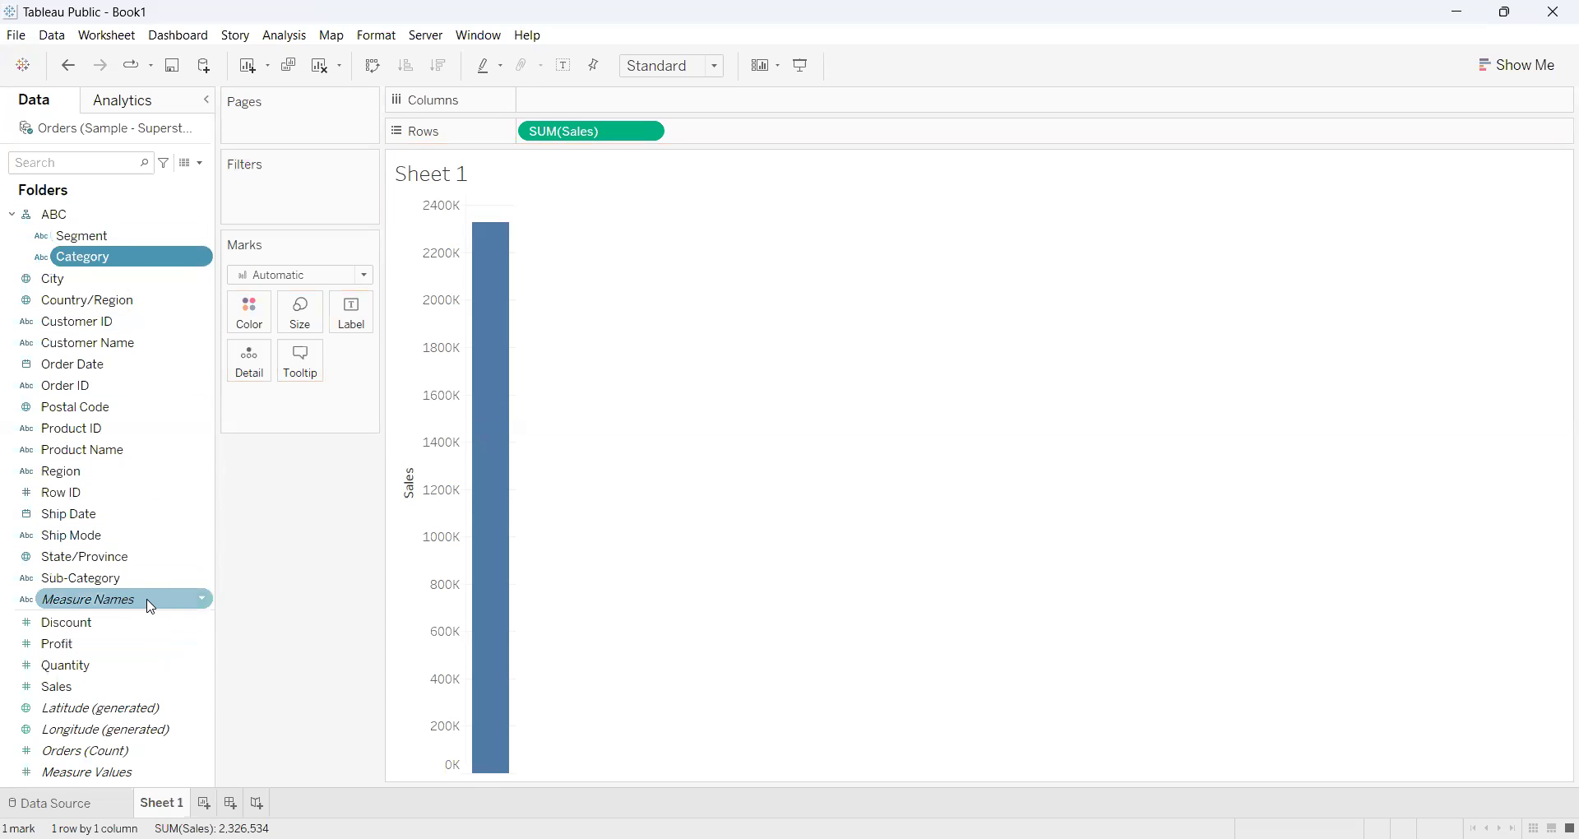
- Move the Sub-Category field into the ABC hierarchy below Category and place the hierarchy on Columns of the sales chart
drag(151, 581, 128, 274)
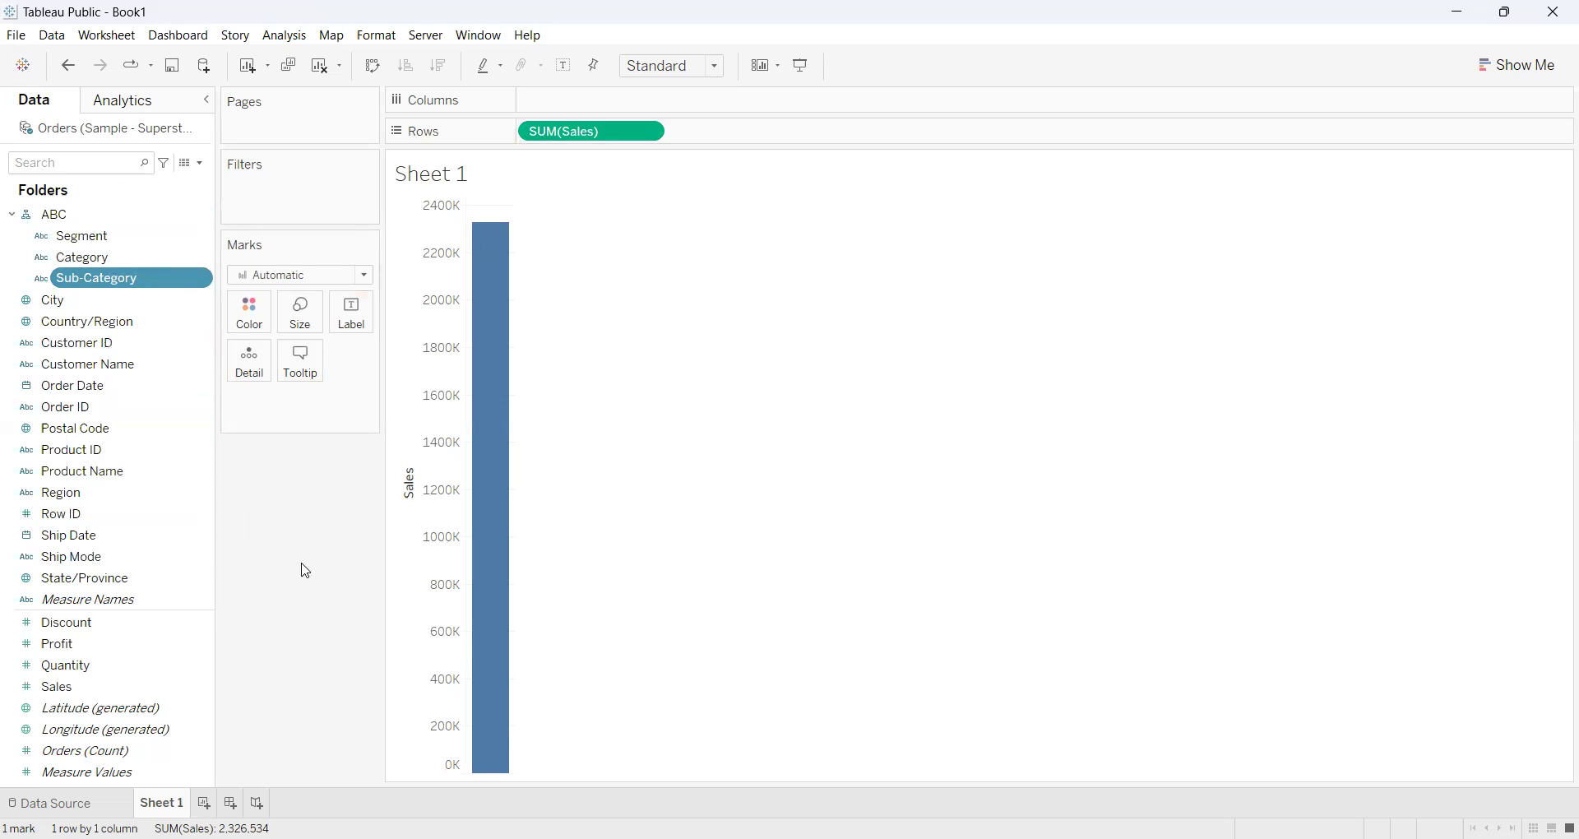
click(70, 218)
drag(71, 220, 586, 111)
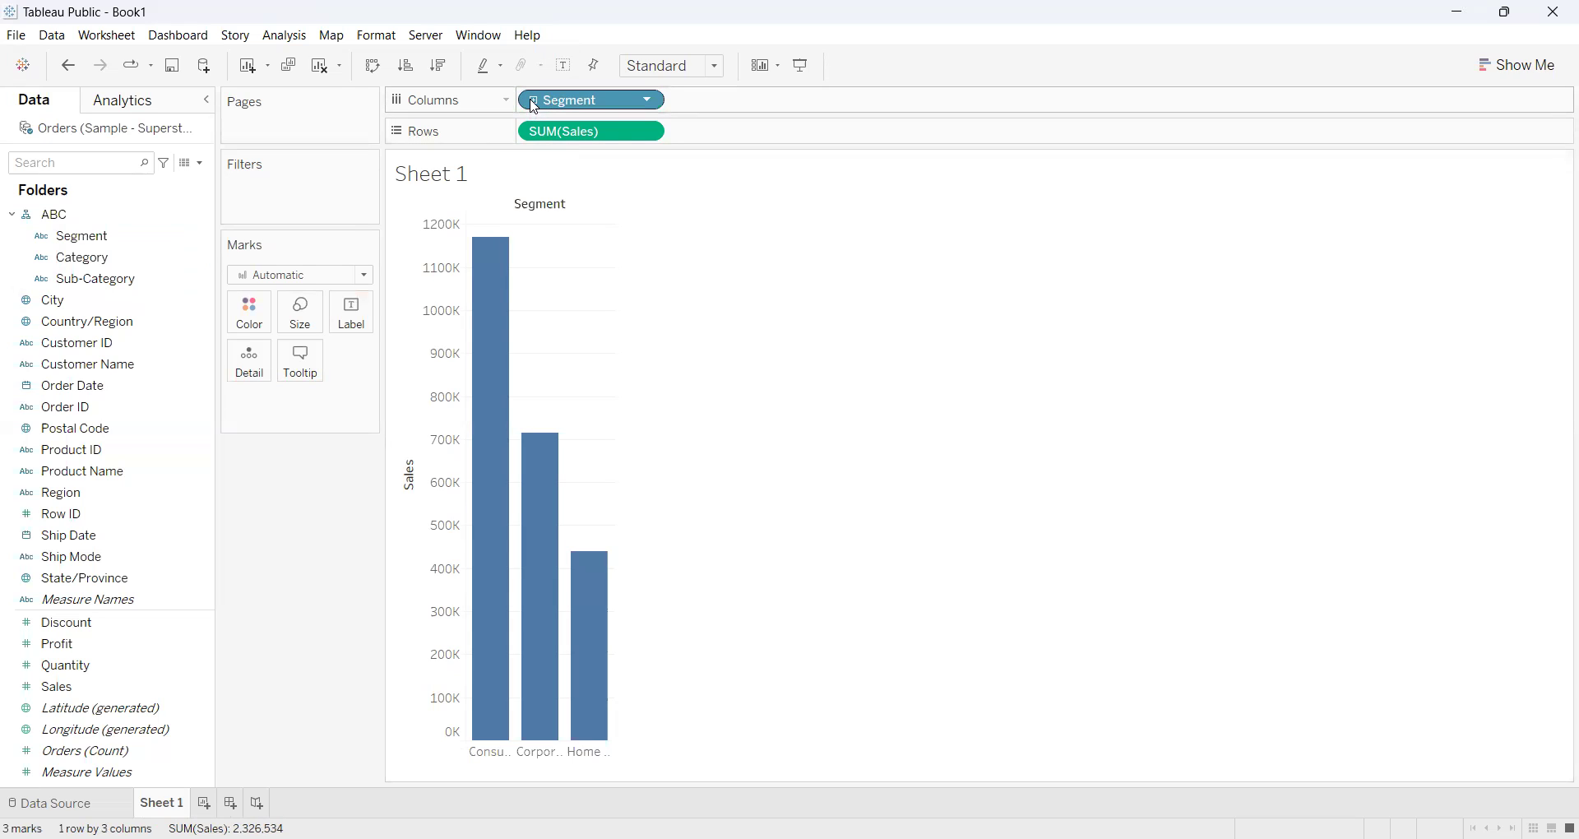
- Drill the sales chart down from Segment to Category and on to Sub-Category
click(120, 238)
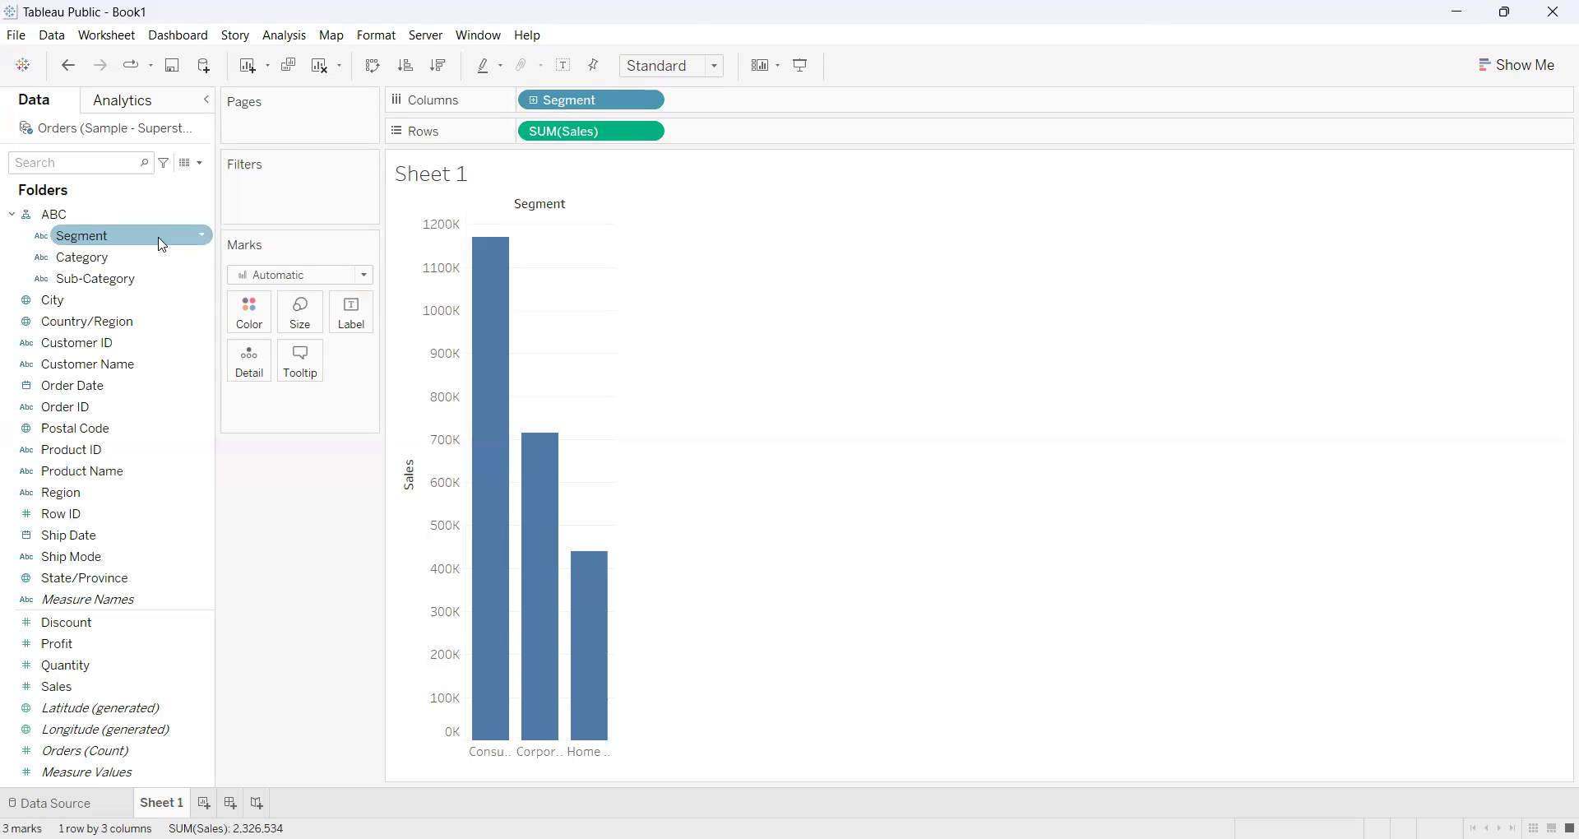
click(536, 102)
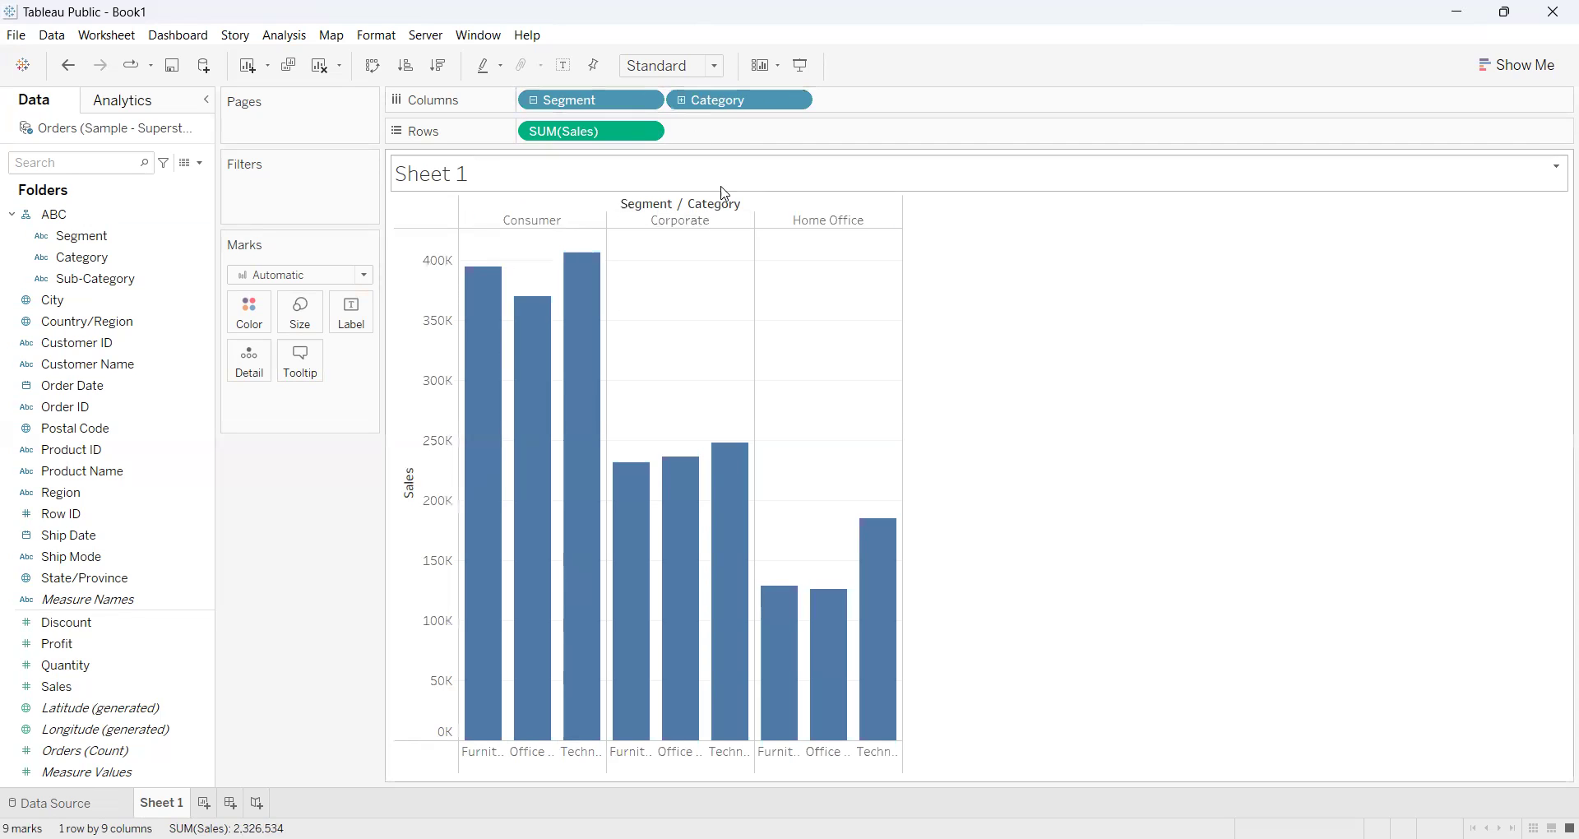
click(682, 100)
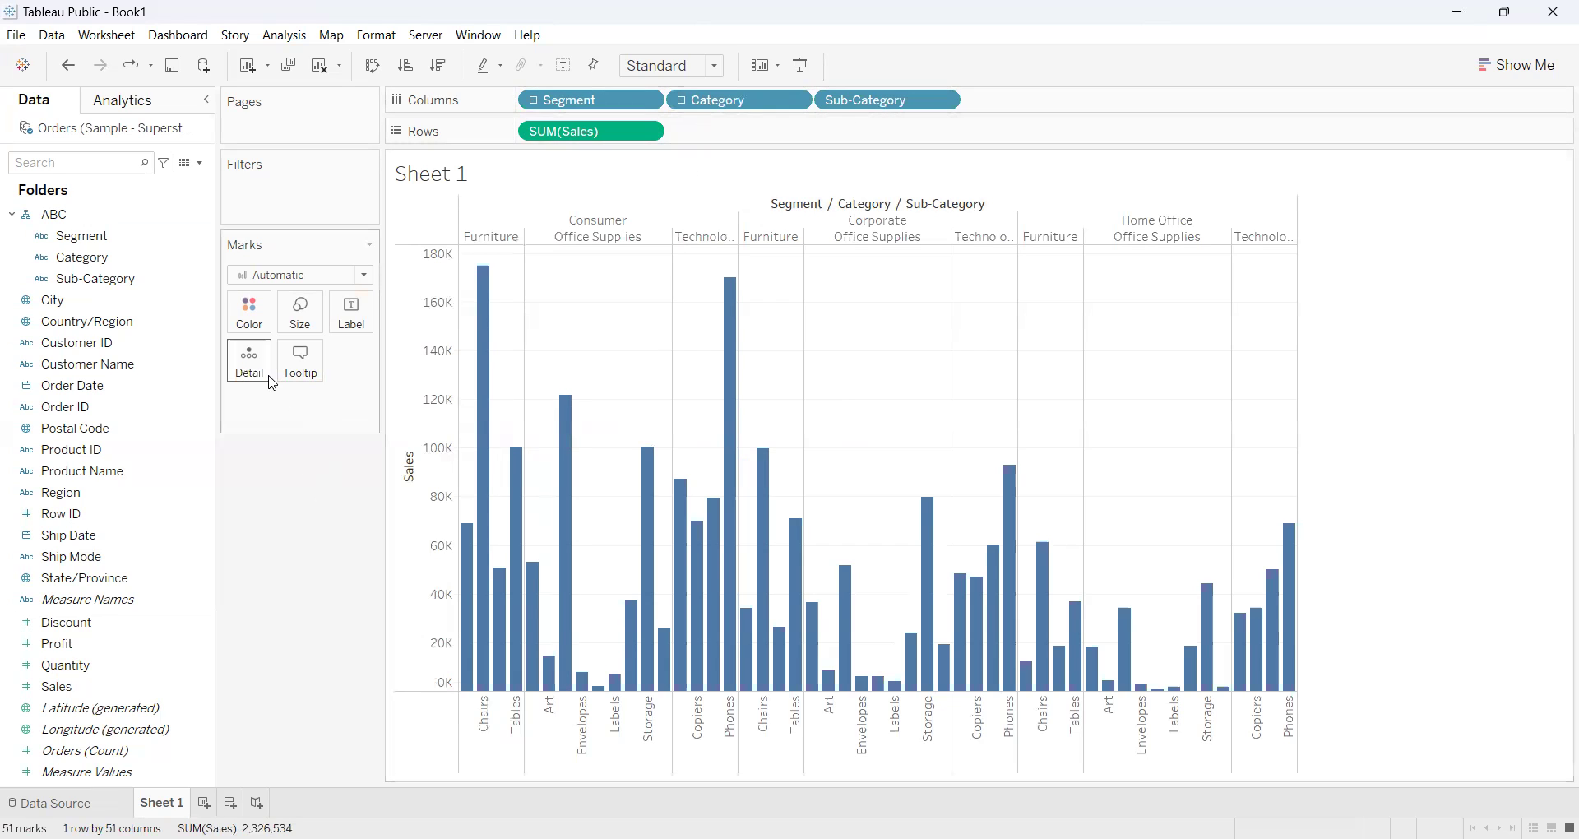
click(136, 211)
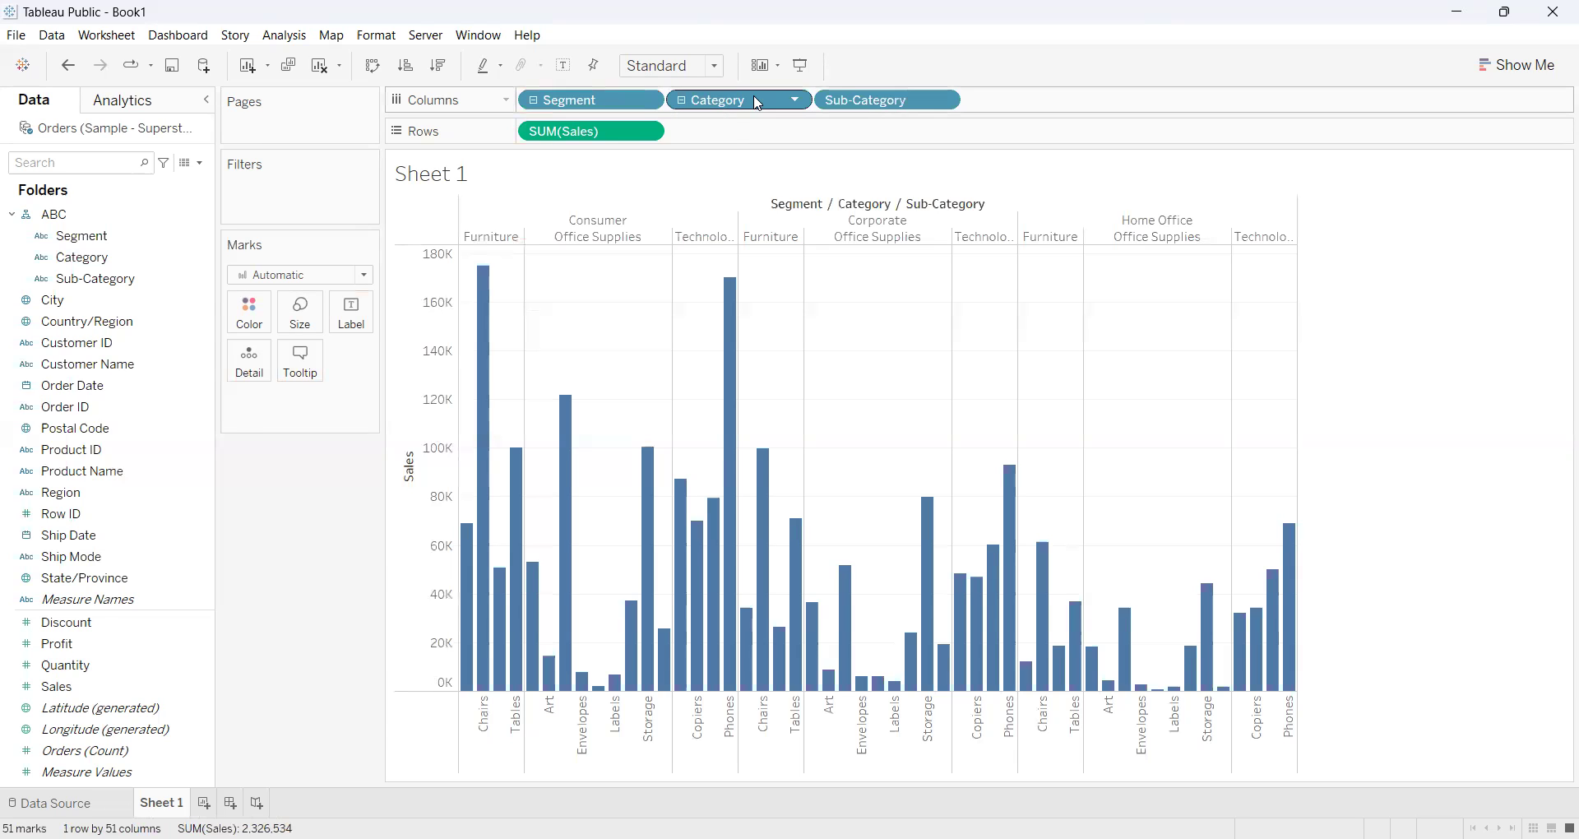
- Clear the Segment, Category and Sub-Category fields from Columns, leaving only SUM(Sales) in the chart
drag(579, 111, 141, 239)
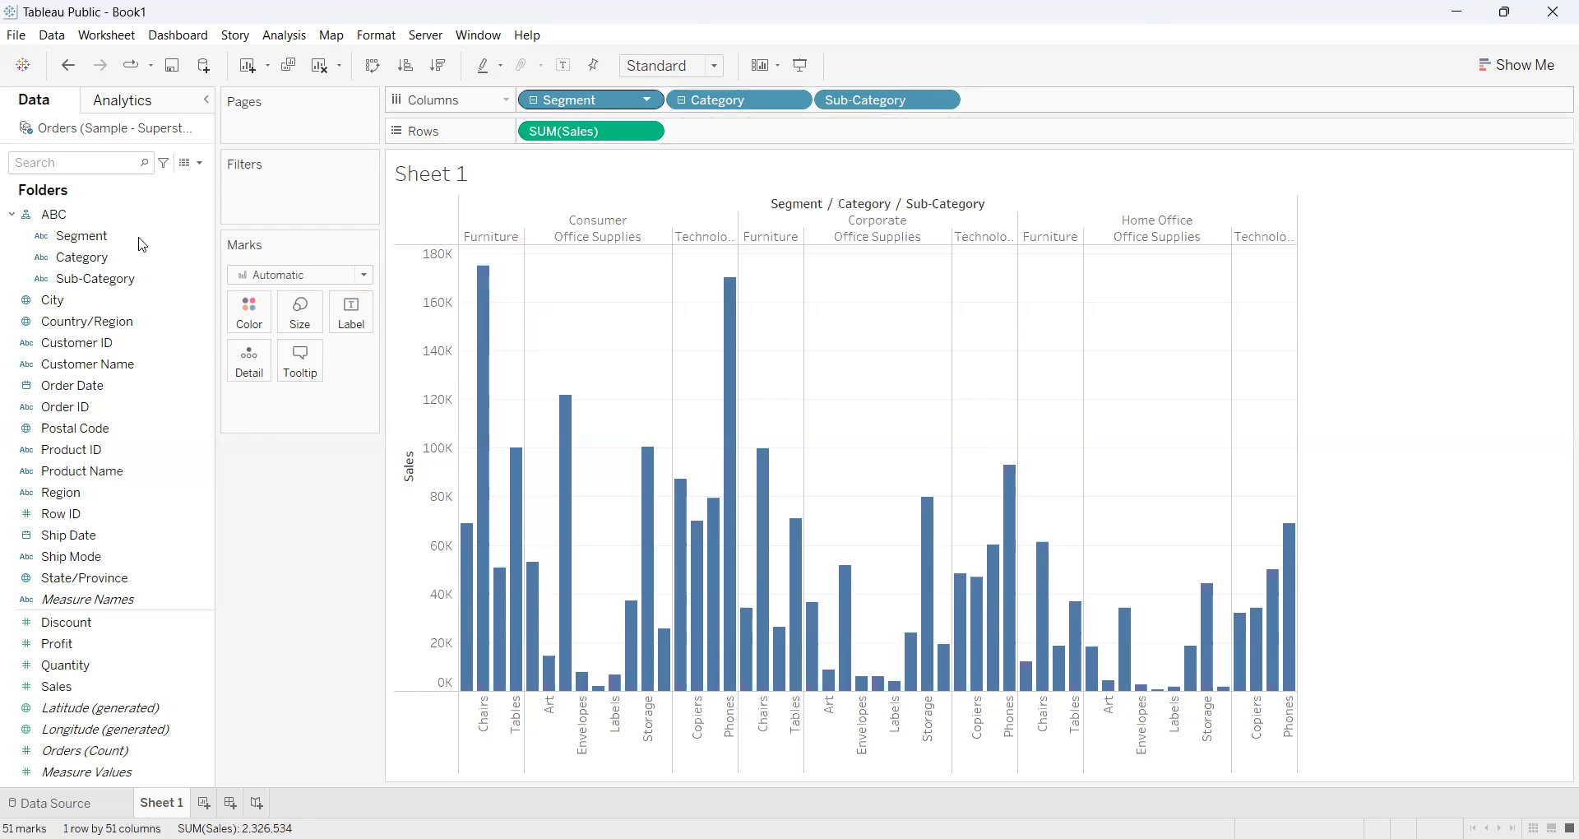
drag(730, 105, 37, 229)
drag(564, 116, 34, 331)
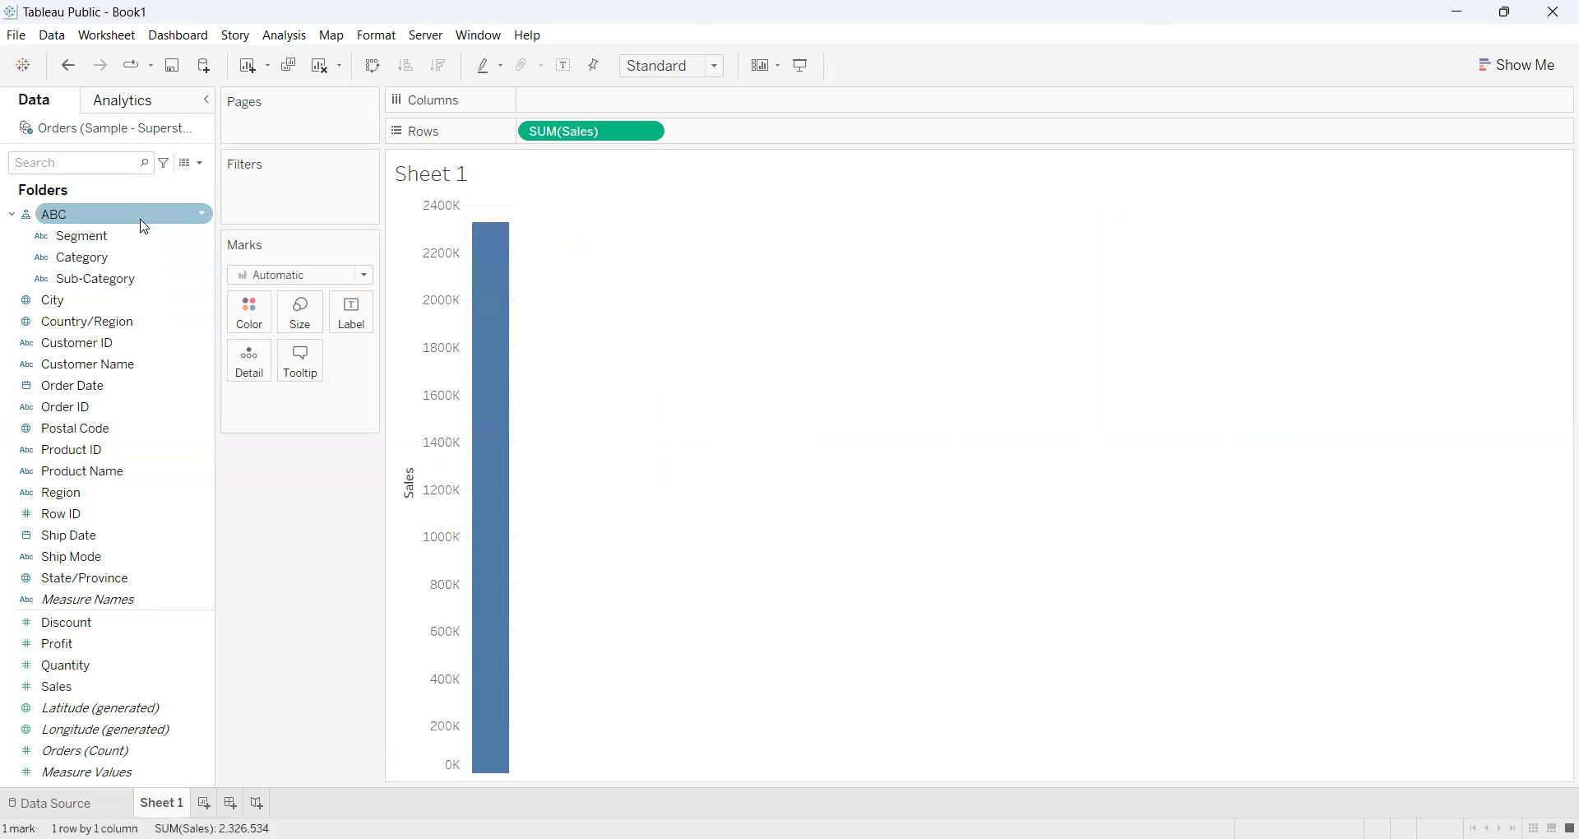
- Remove the ABC hierarchy from the data source's field list
click(204, 218)
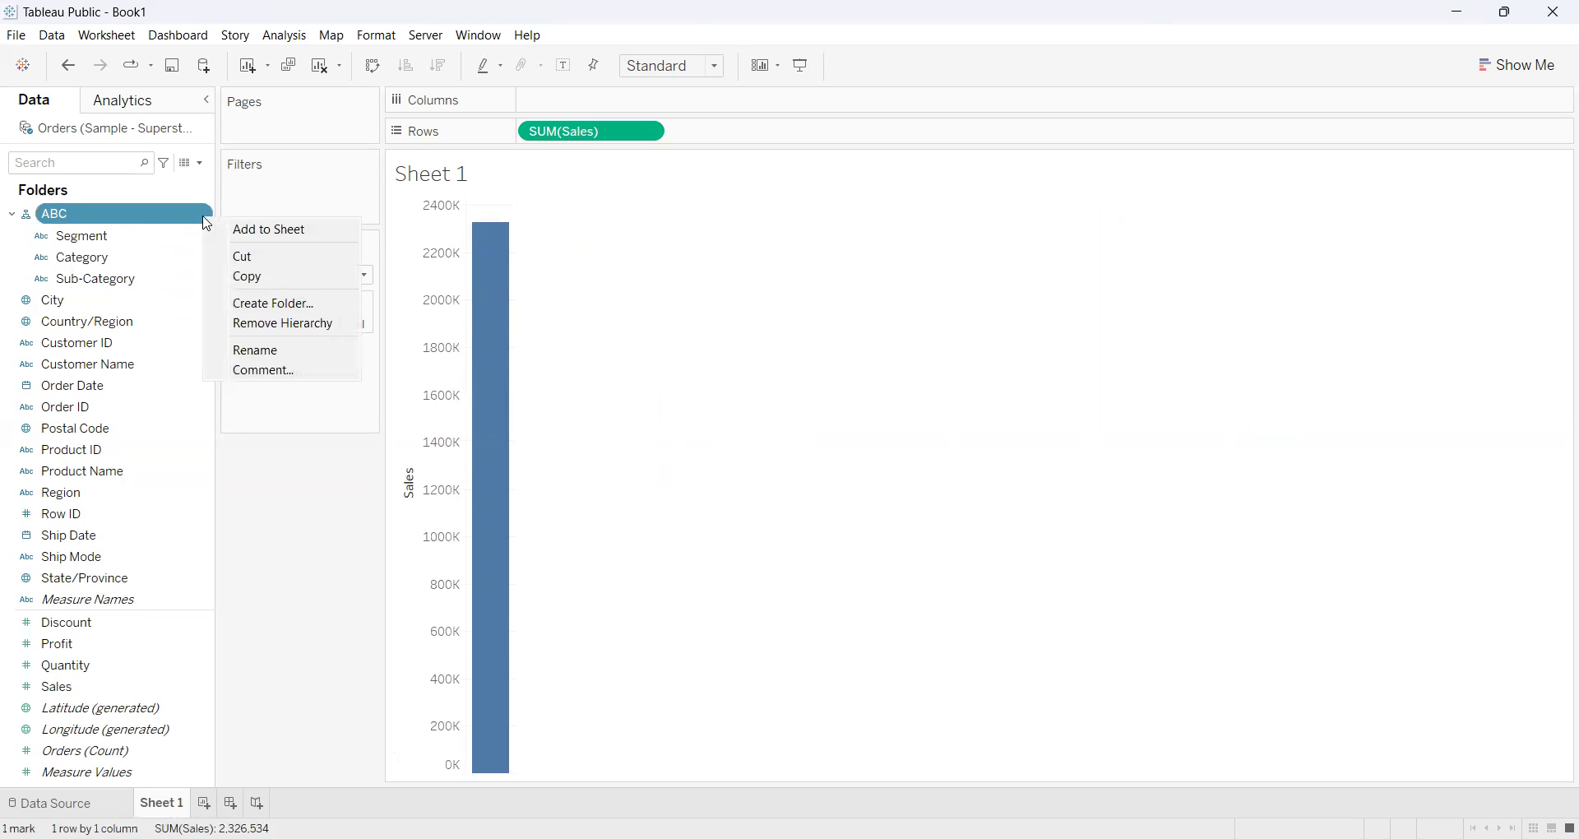
click(296, 324)
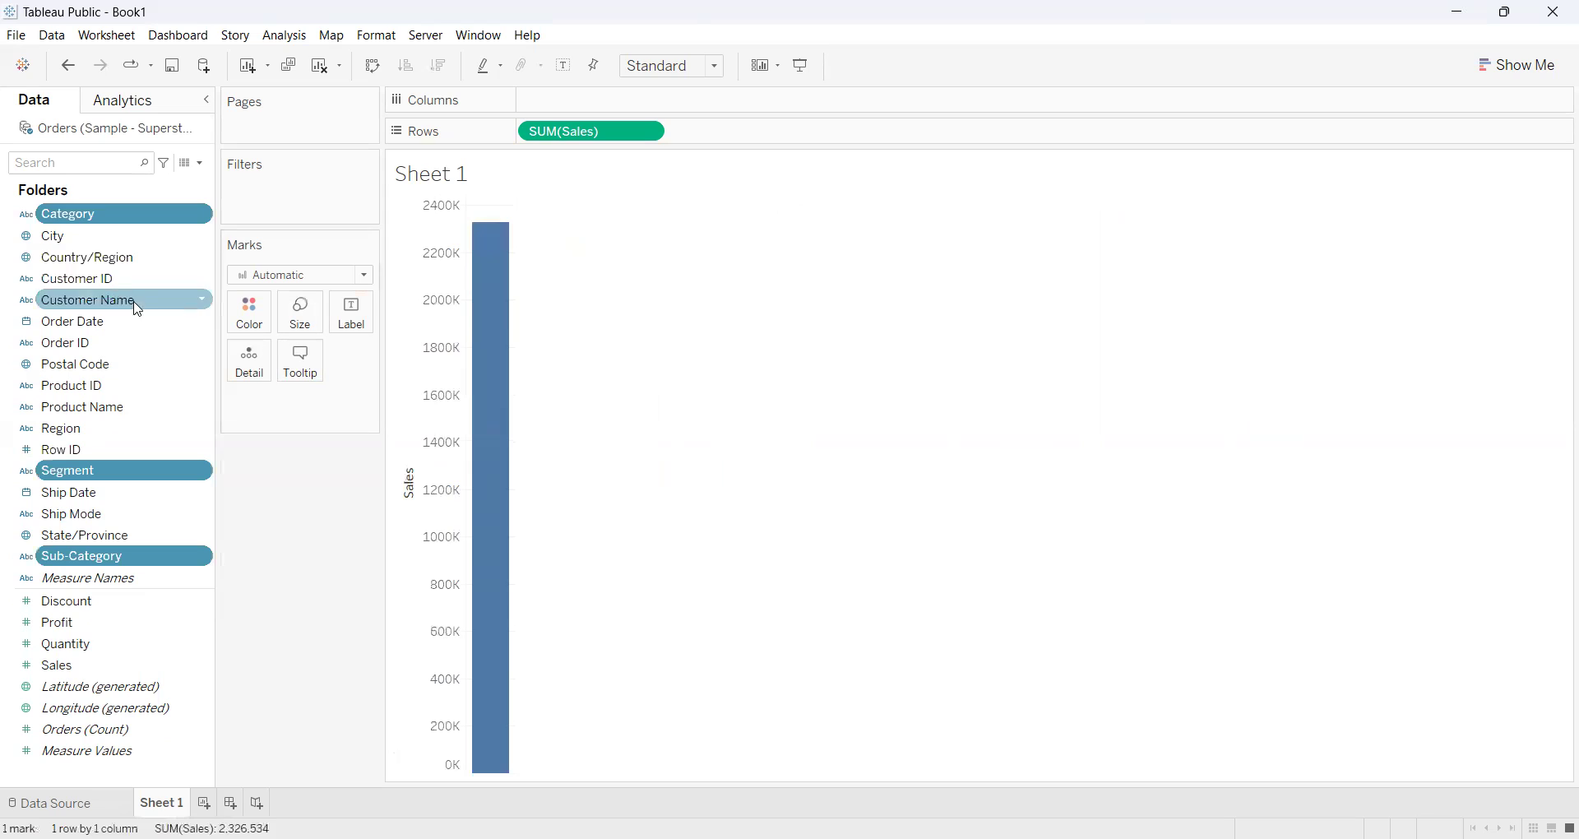